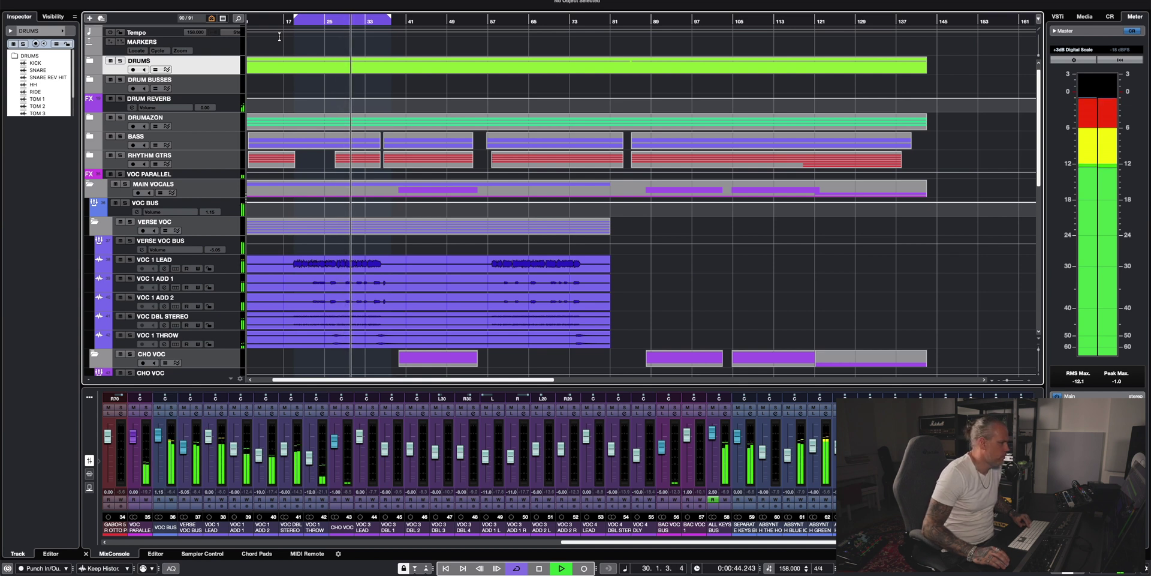
Select VERSE VOC BUS, stop playback and open the MixConsole to view the bus's insert chain
{"action": "left_click", "coordinate": [225, 239]}
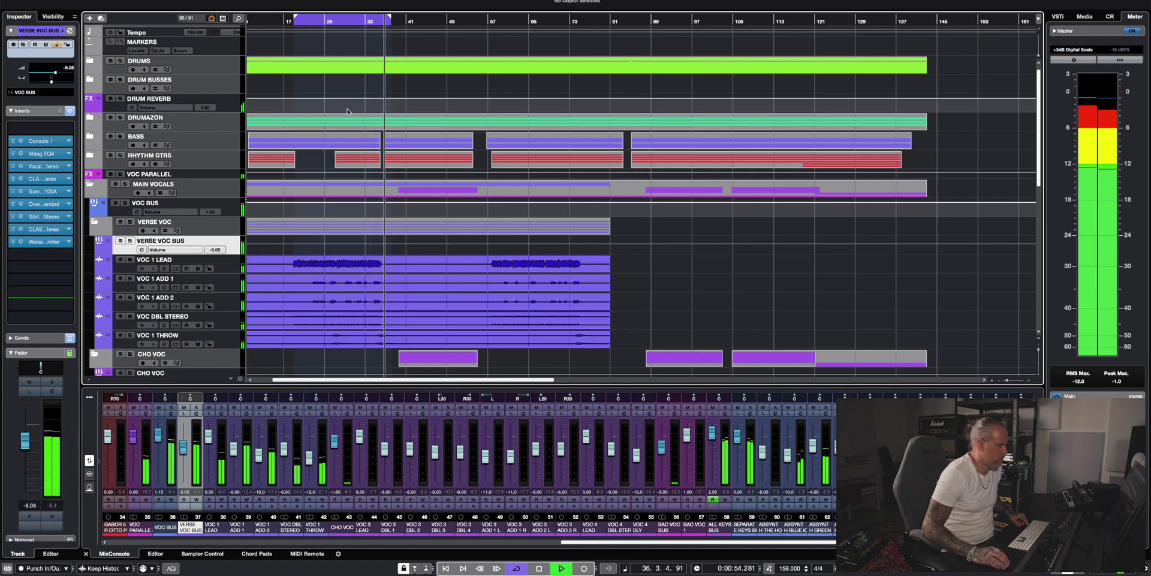
{"action": "key", "text": "space"}
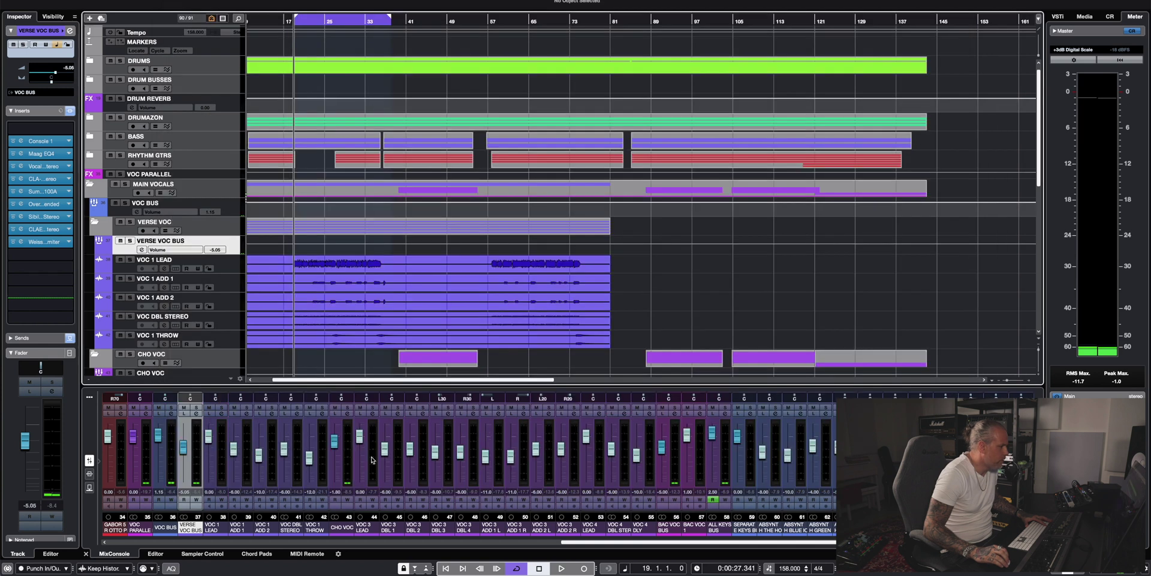
{"action": "key", "text": "F3"}
{"action": "left_click", "coordinate": [298, 269]}
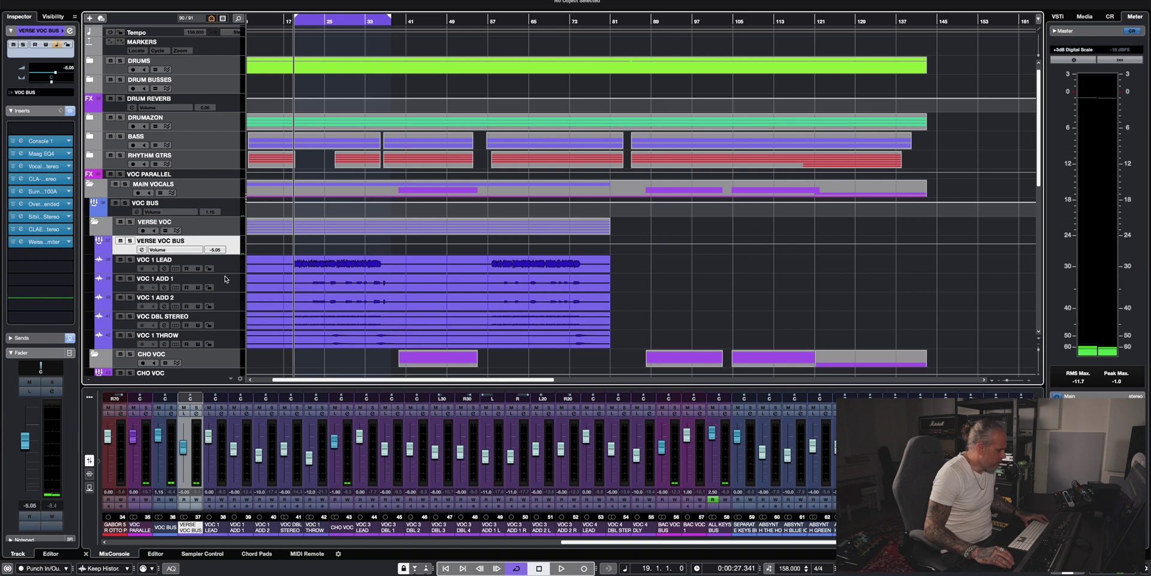
{"action": "key", "text": "F3"}
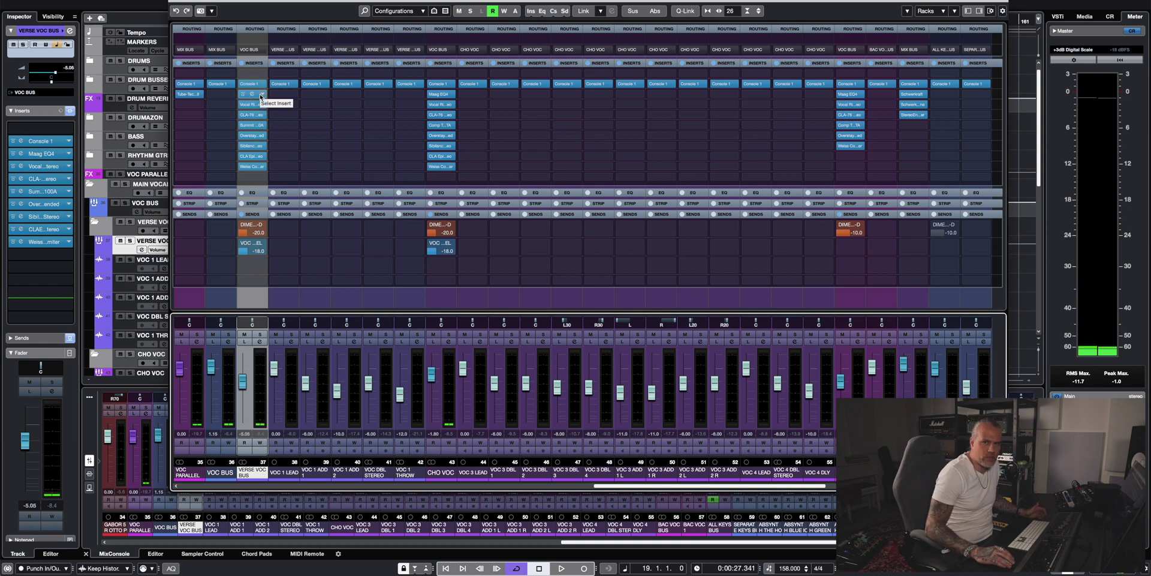
Show the VOC 1 LEAD channel's Console 1 settings and audition the looped verse
{"action": "left_click", "coordinate": [283, 473]}
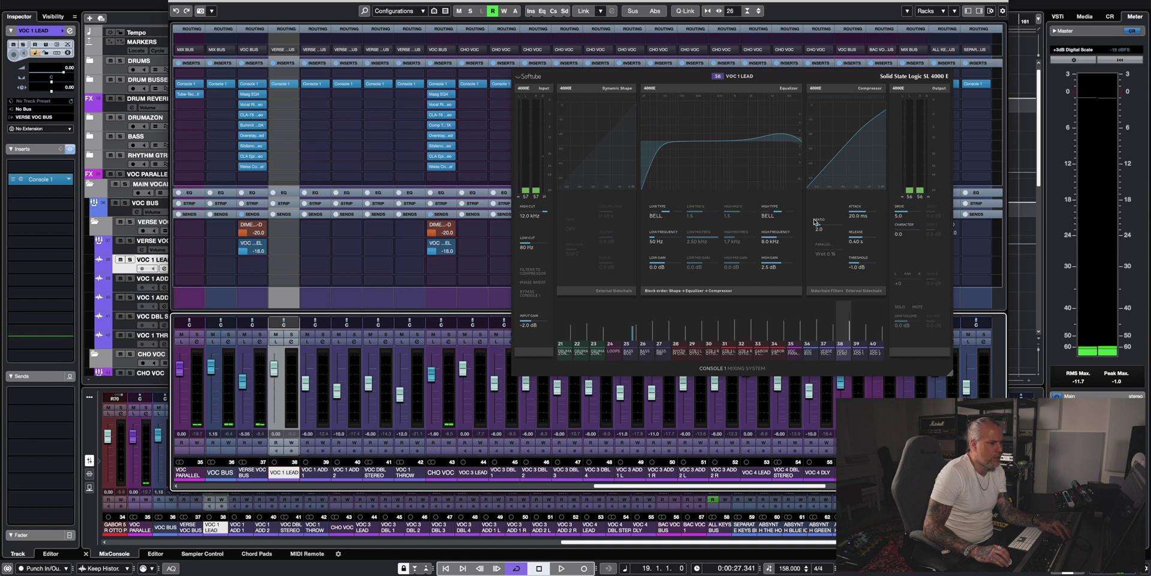
{"action": "left_click", "coordinate": [125, 204]}
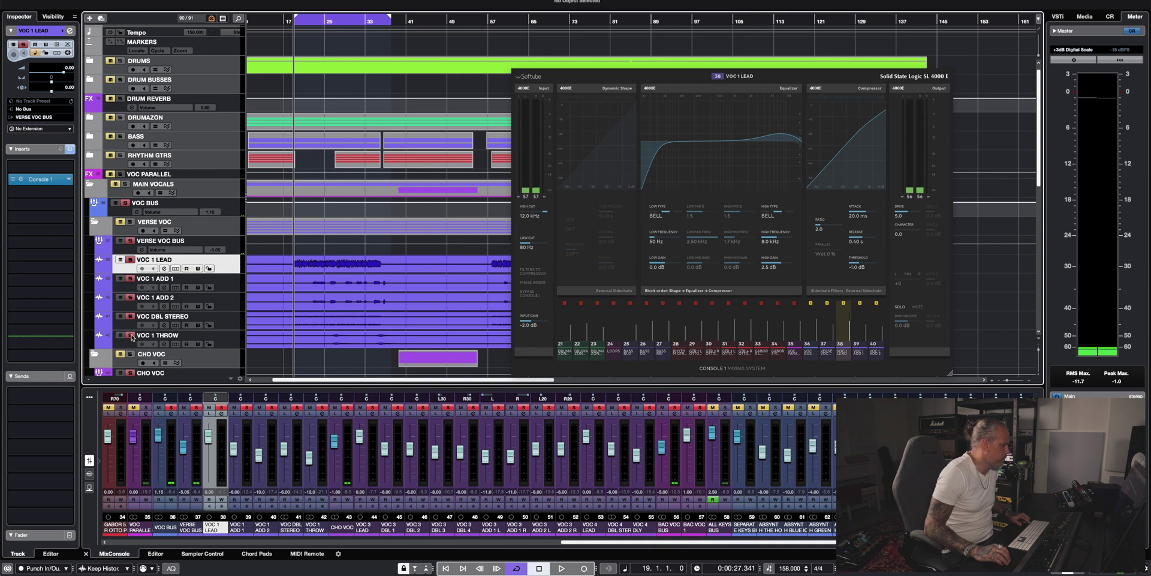
{"action": "key", "text": "space"}
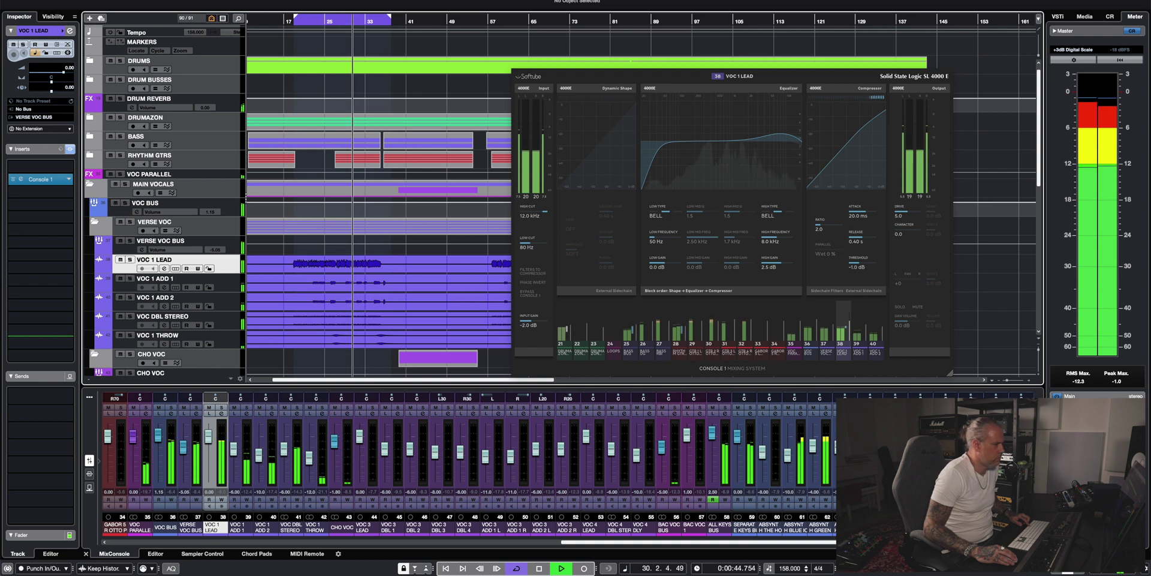
{"action": "key", "text": "space"}
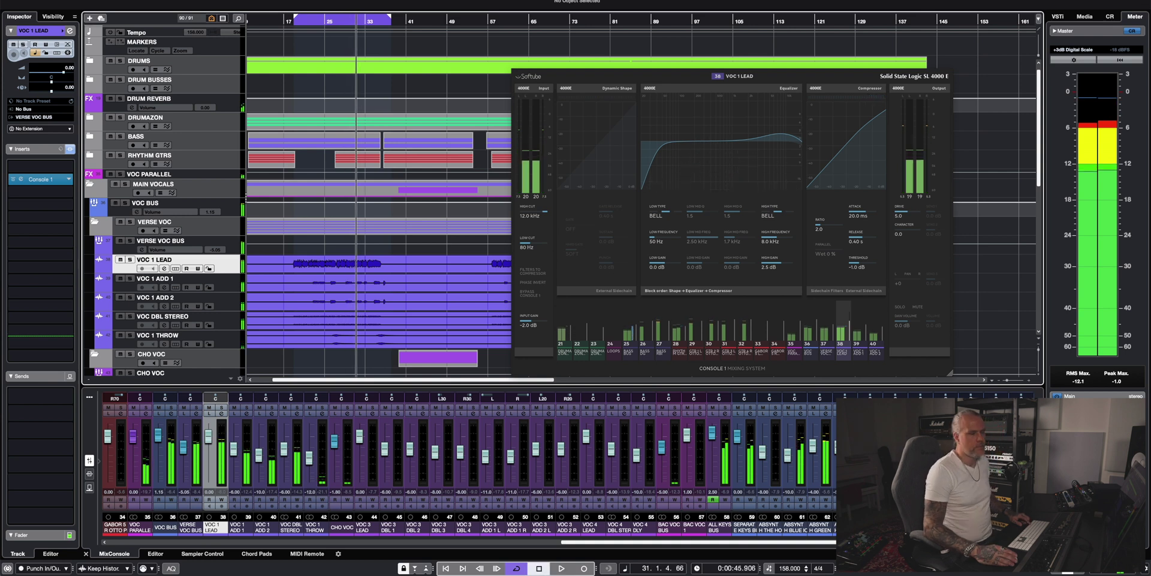
Review the Console 1 channel strips of VOC BUS, VOC 1 LEAD and VERSE VOC BUS in turn
{"action": "left_click", "coordinate": [234, 208]}
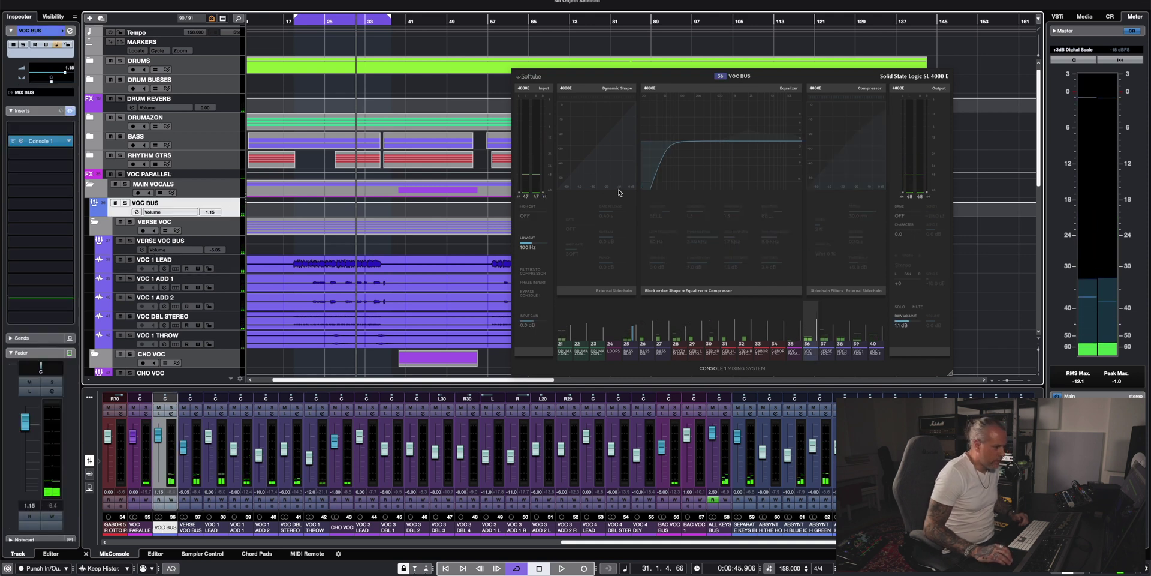
{"action": "left_click", "coordinate": [232, 268]}
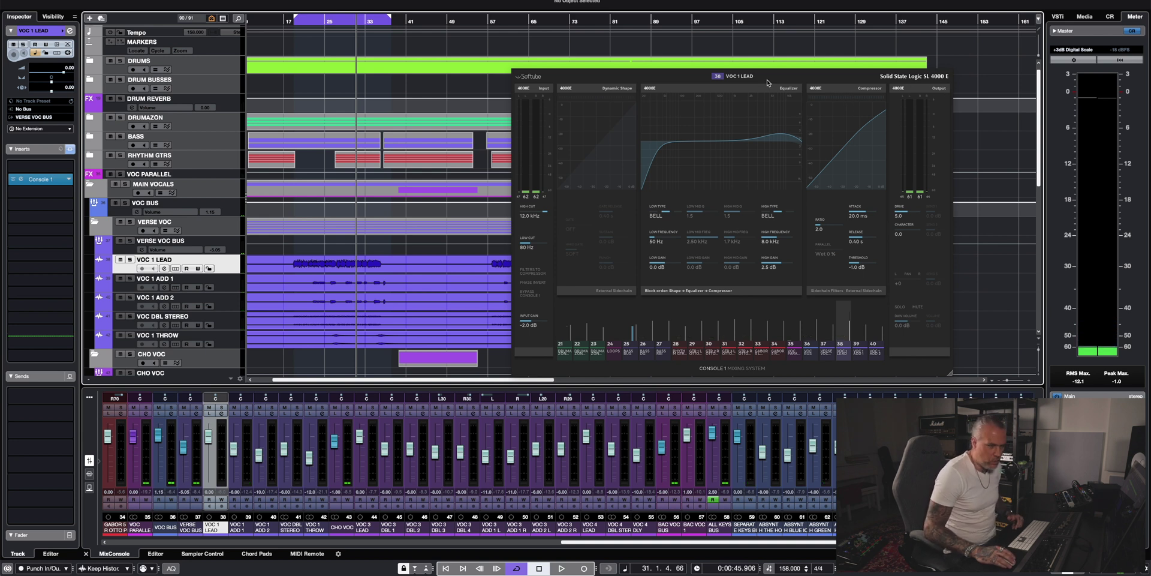
{"action": "left_click", "coordinate": [234, 245]}
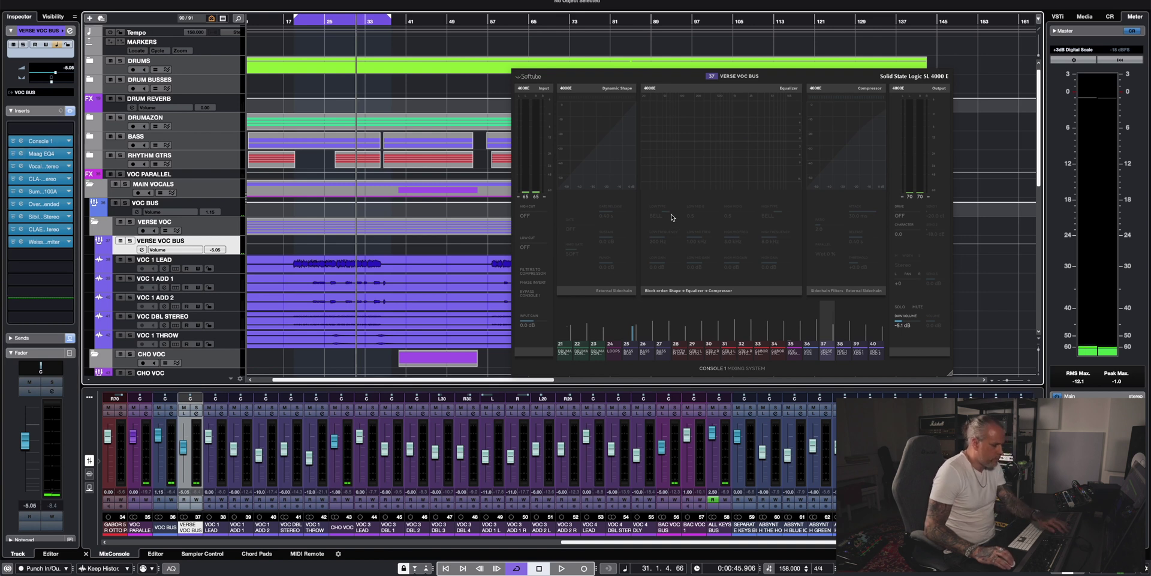
With Maag EQ4 open on VERSE VOC BUS, bypass every insert except Console 1 and solo the bus
{"action": "left_click", "coordinate": [42, 154]}
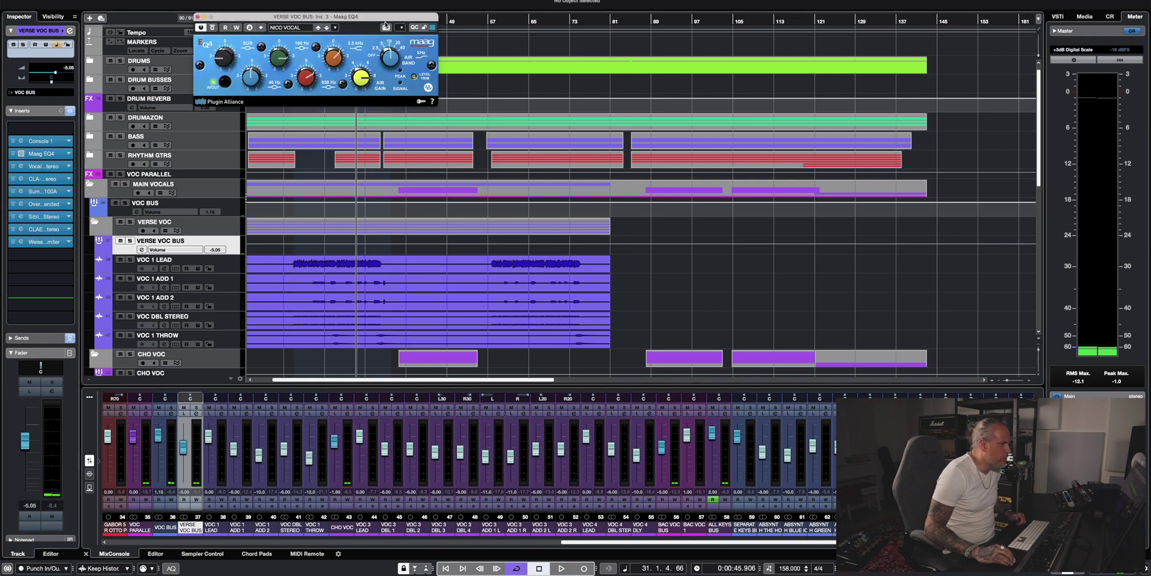
{"action": "left_click_drag", "start_coordinate": [378, 20], "coordinate": [615, 22]}
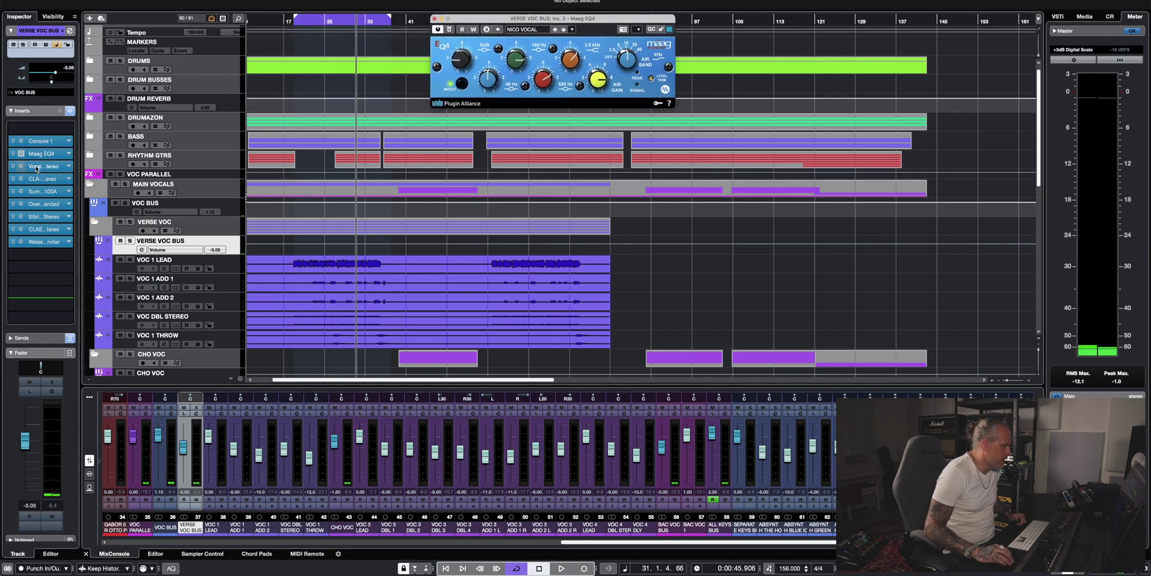
{"action": "left_click_drag", "start_coordinate": [12, 243], "coordinate": [12, 159]}
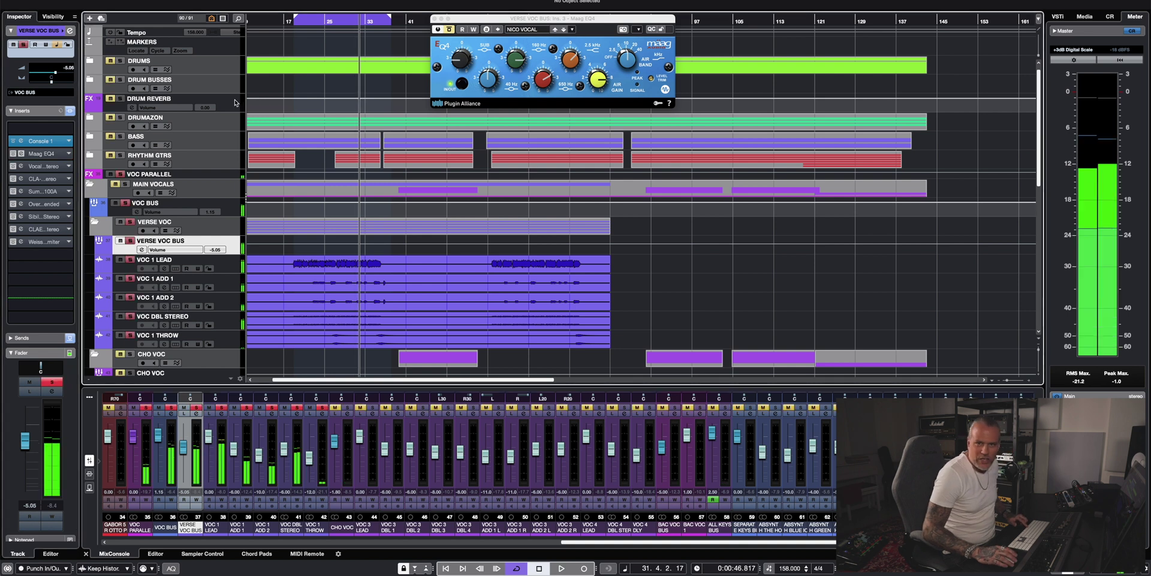
Compare the soloed verse vocals with Maag EQ4 active and bypassed from the loop start, leave it active and close the plug-in
{"action": "key", "text": "space"}
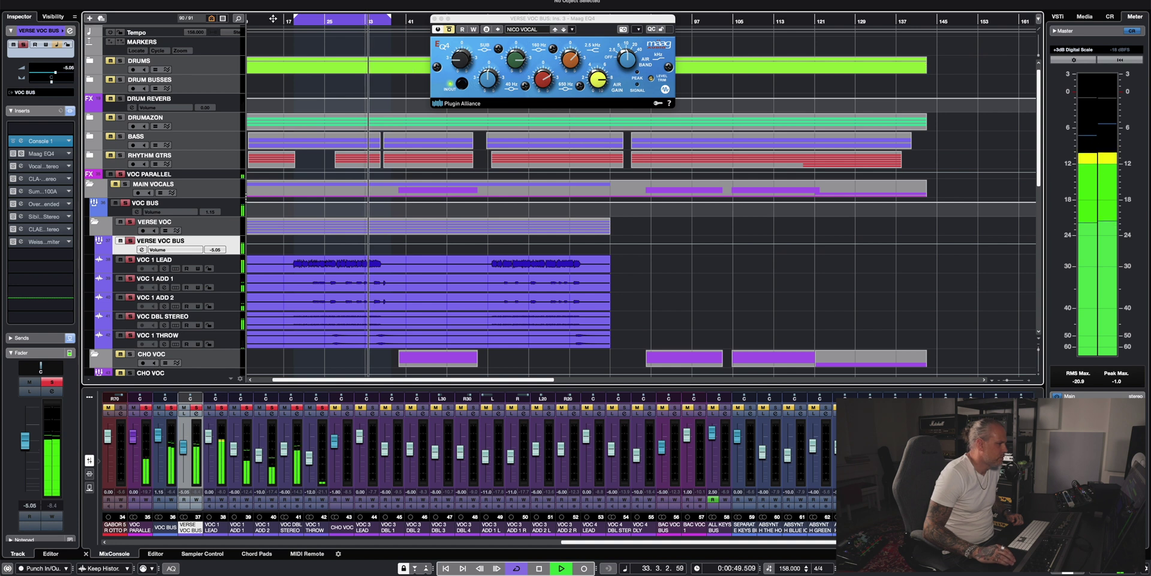
{"action": "left_click", "coordinate": [449, 30]}
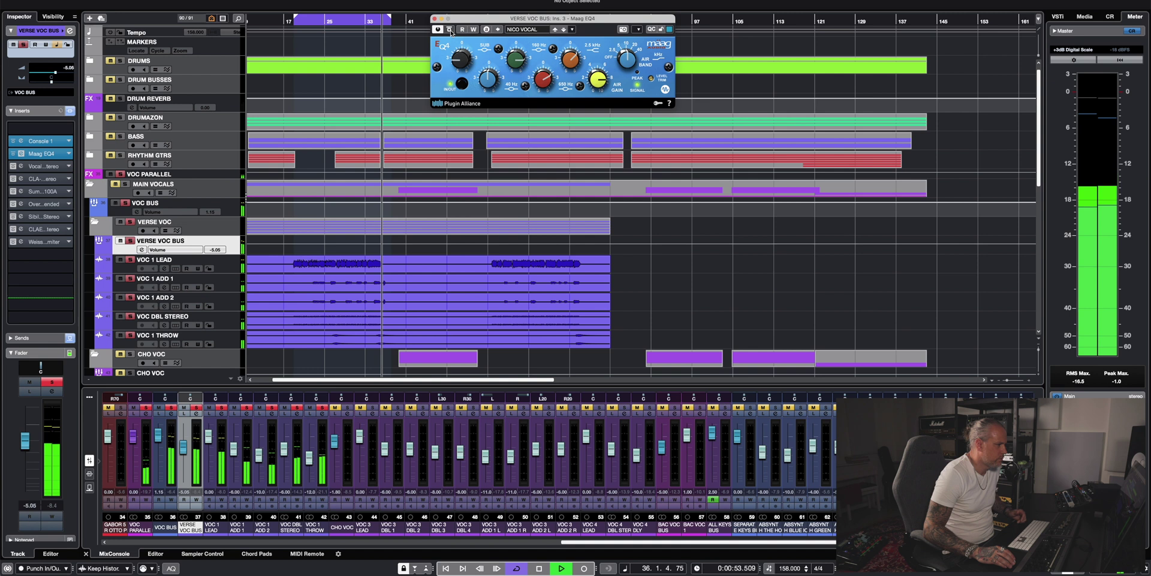
{"action": "left_click", "coordinate": [296, 19]}
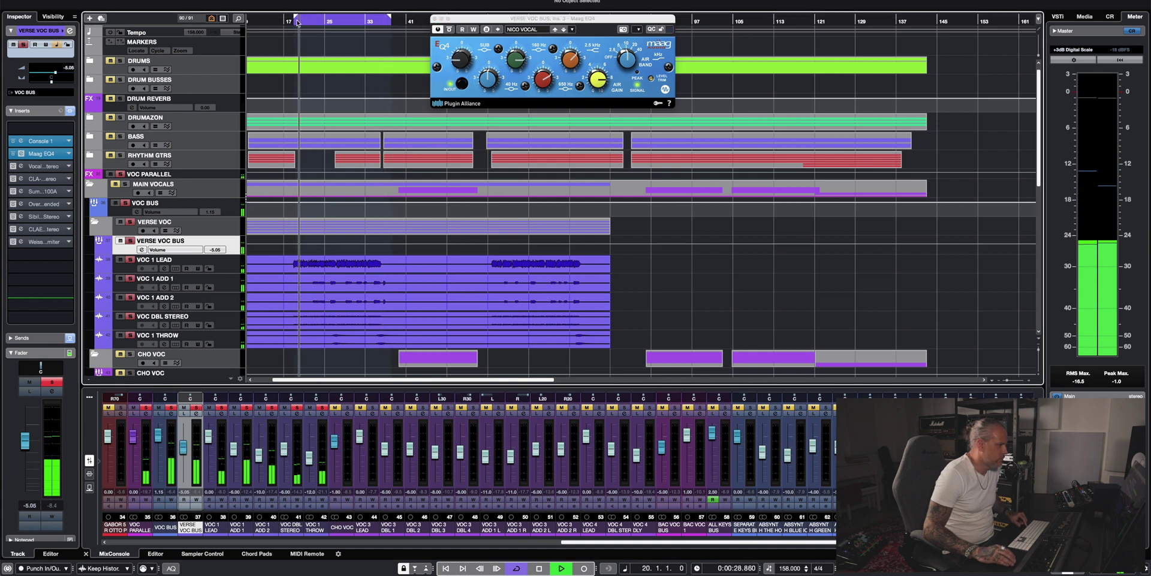
{"action": "left_click", "coordinate": [449, 30]}
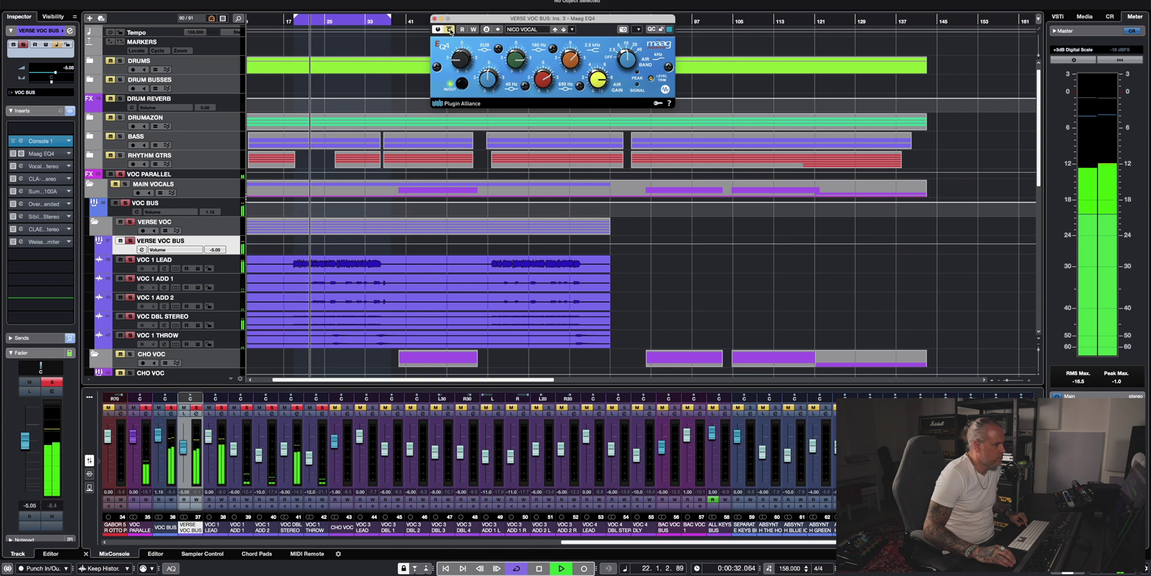
{"action": "left_click", "coordinate": [449, 29]}
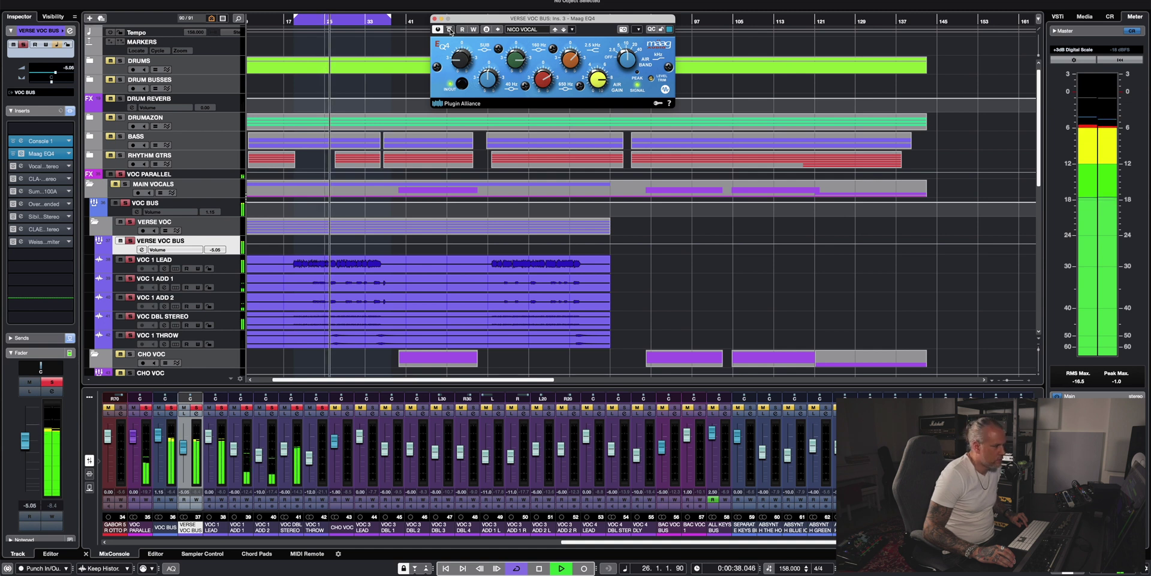
{"action": "key", "text": "space"}
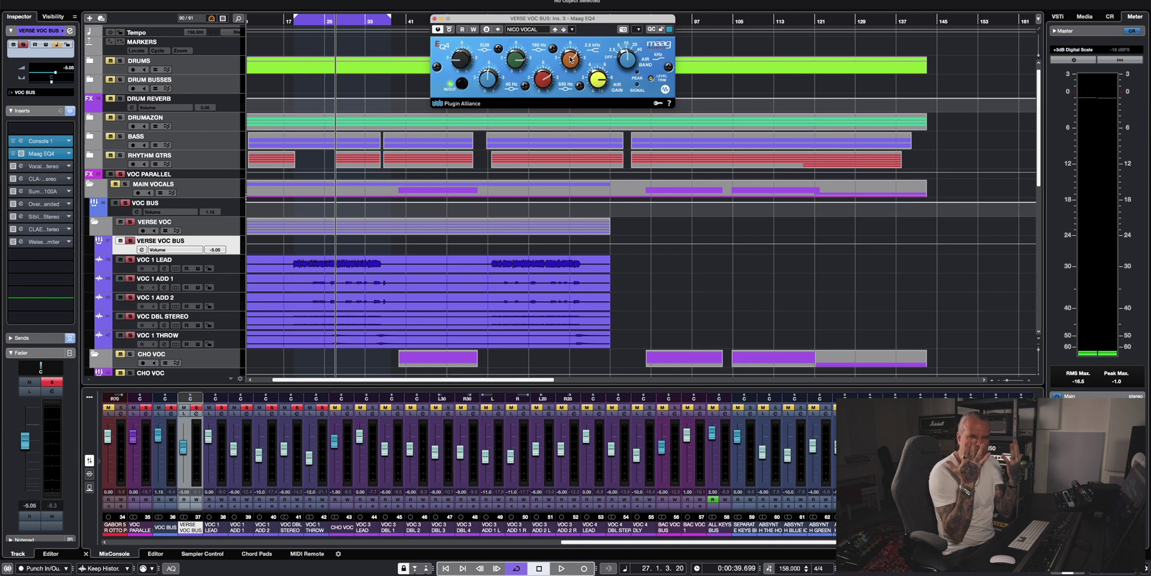
{"action": "left_click", "coordinate": [435, 20]}
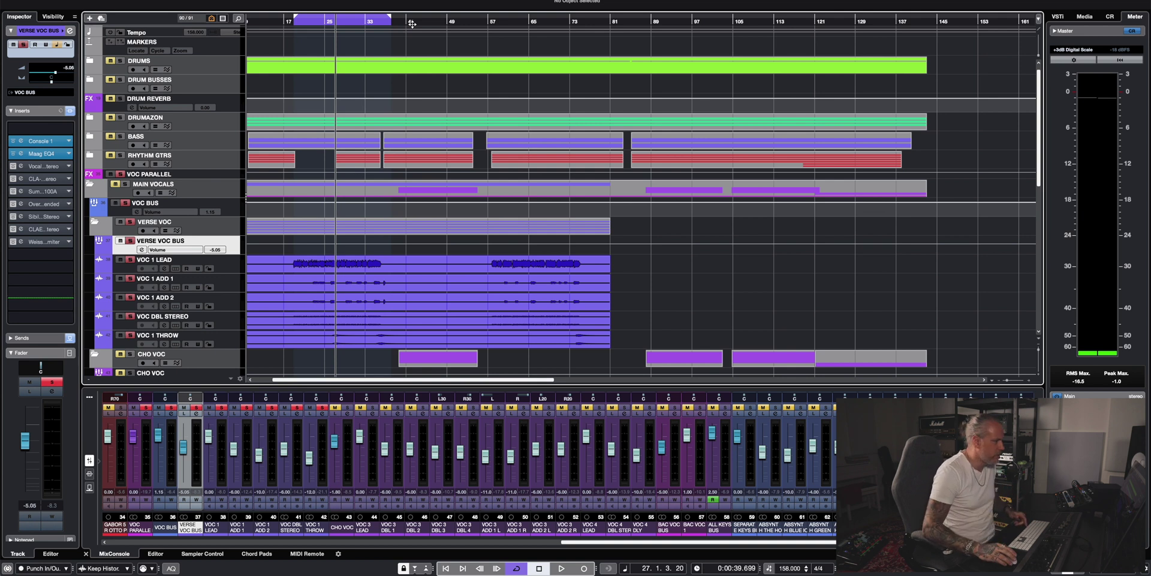
Open Vocal Rider Stereo on VERSE VOC BUS, reactivate it while the verse vocals play, and close the plug-in
{"action": "left_click", "coordinate": [37, 166]}
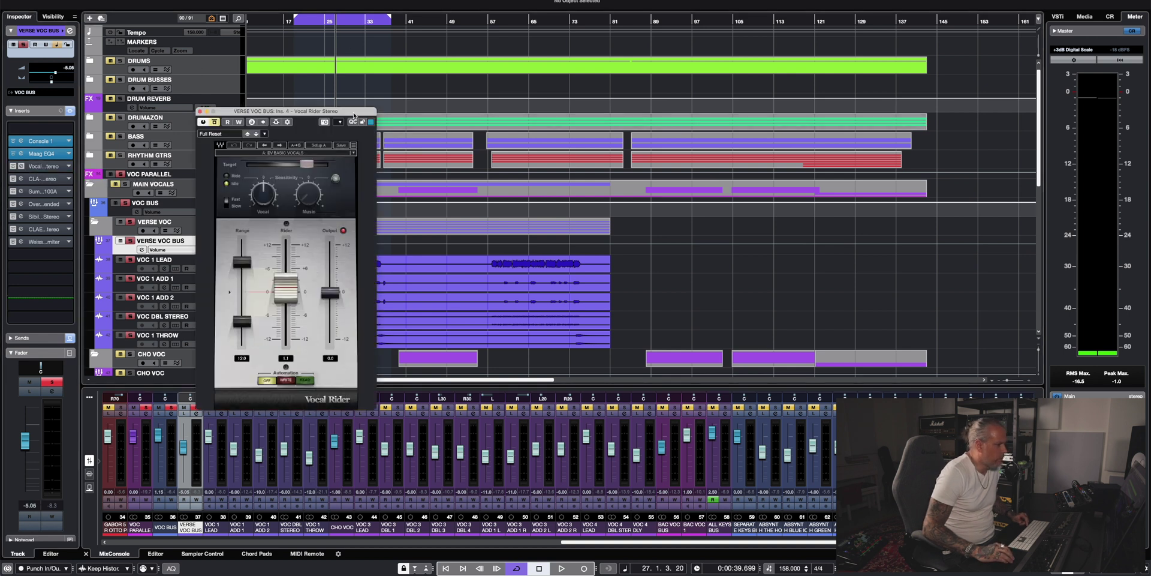
{"action": "left_click_drag", "start_coordinate": [356, 112], "coordinate": [713, 14]}
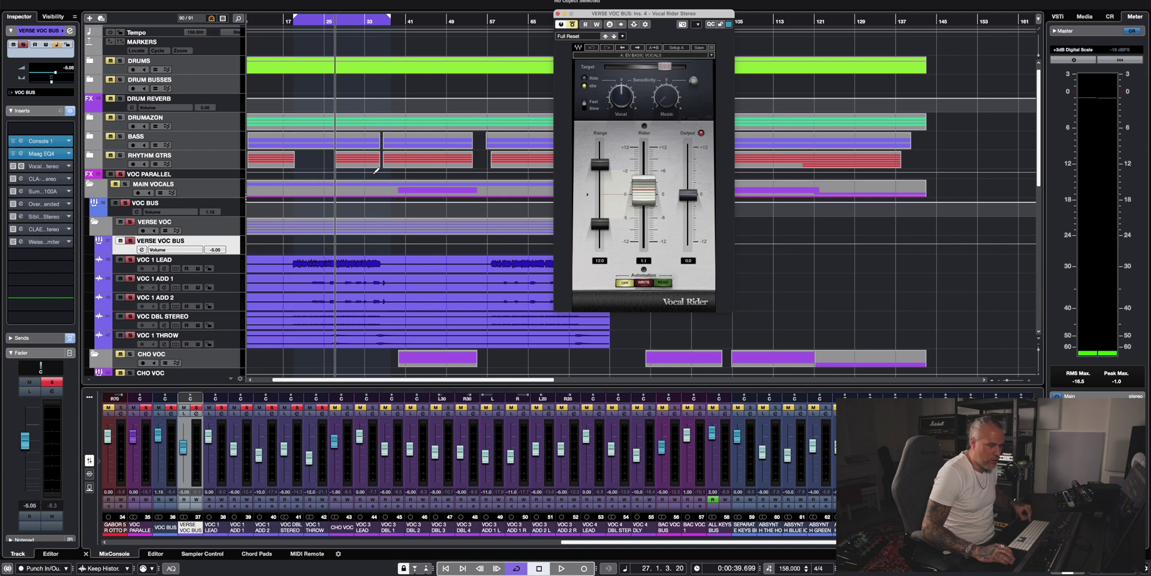
{"action": "key", "text": "space"}
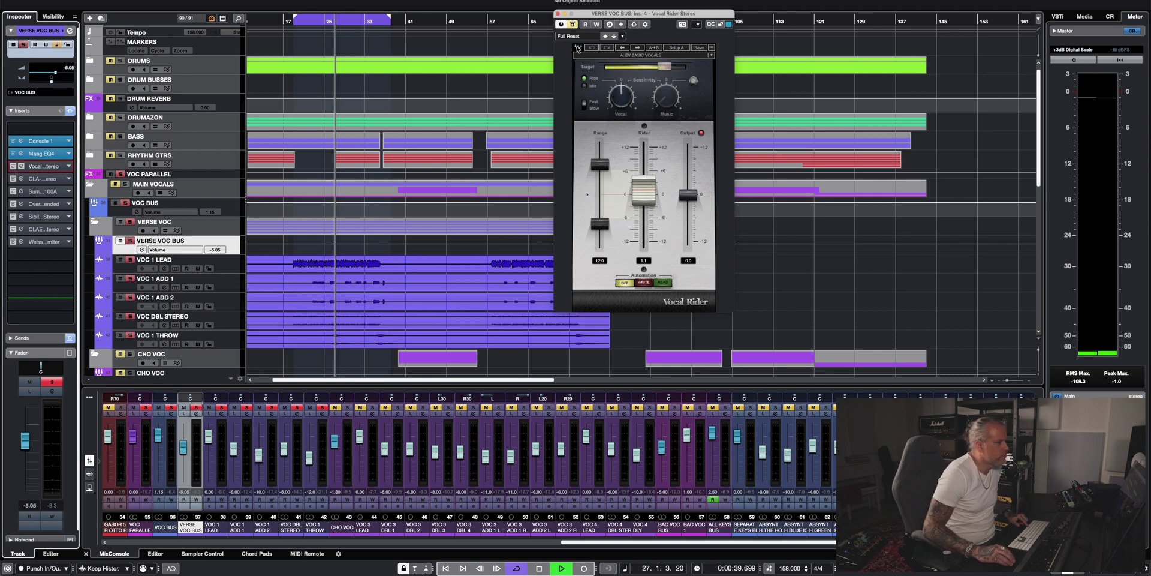
{"action": "left_click", "coordinate": [572, 24]}
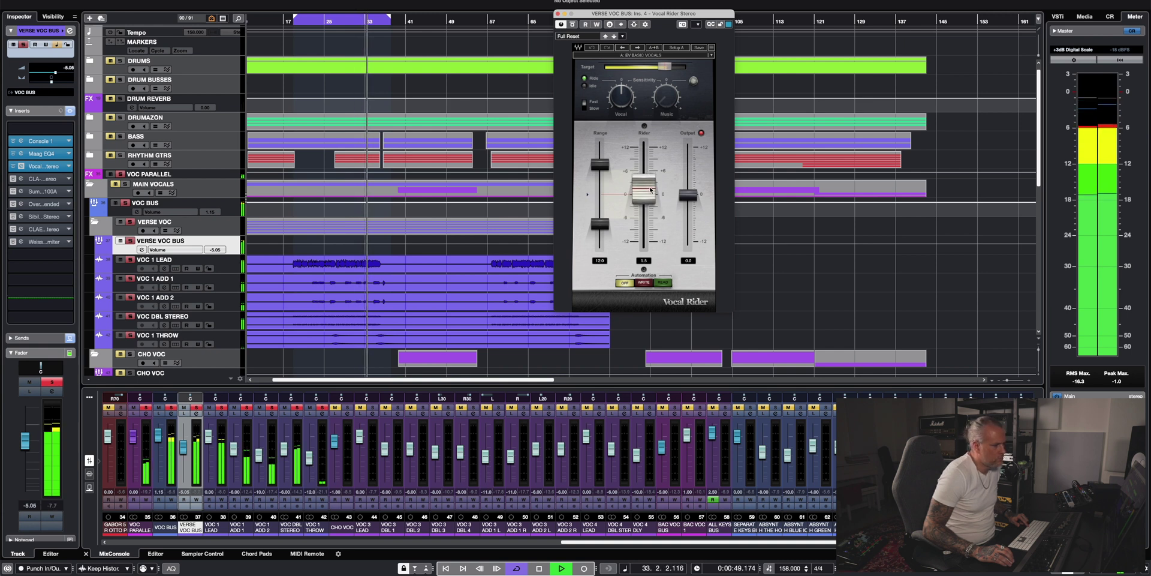
{"action": "key", "text": "space"}
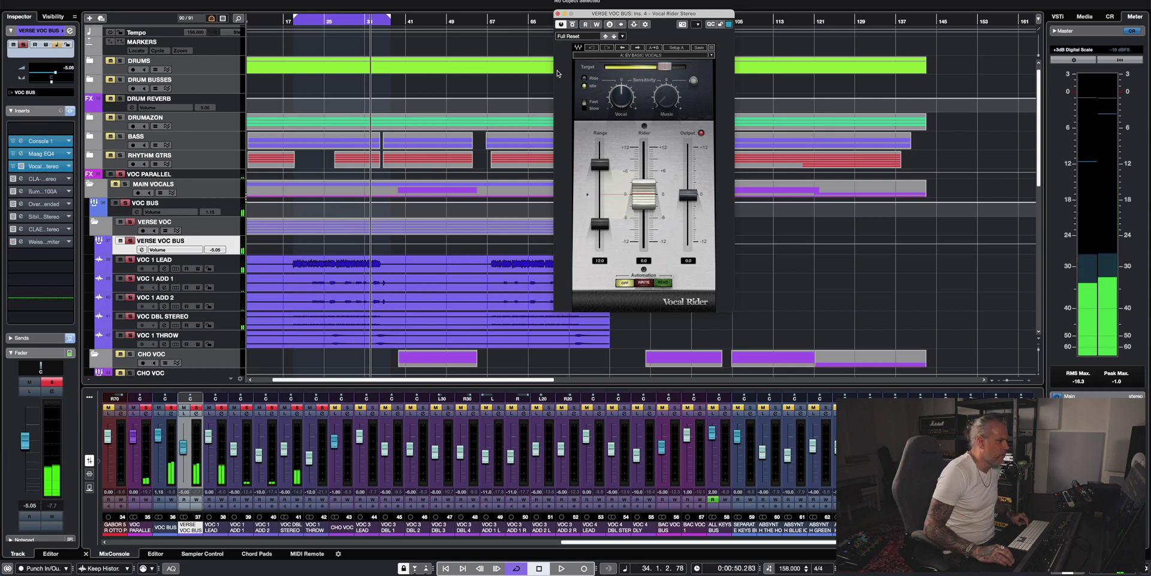
{"action": "left_click", "coordinate": [557, 14]}
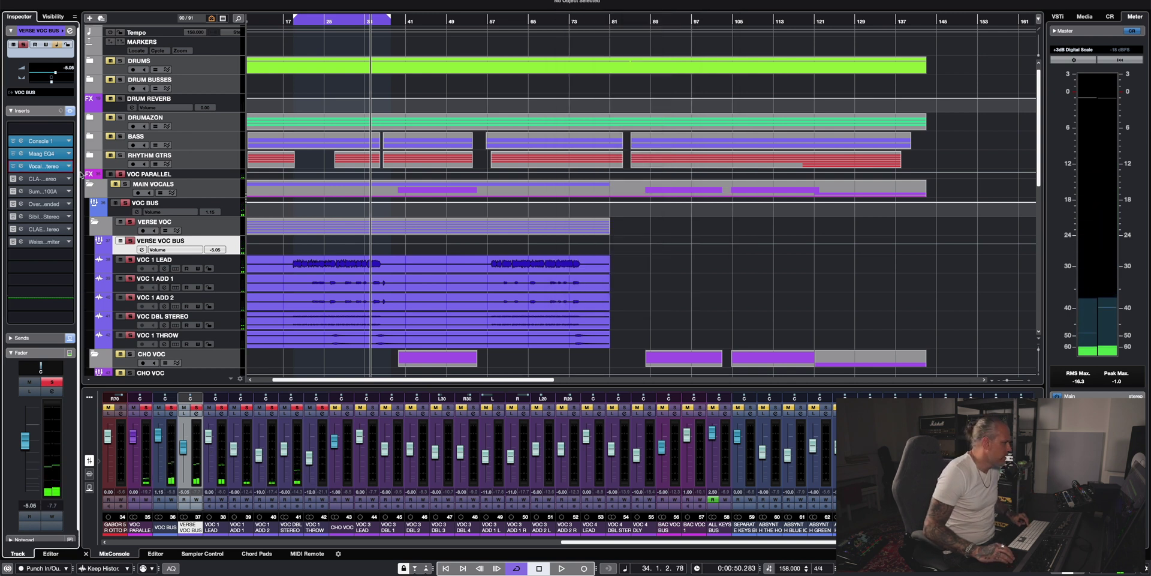
Compare CLA-76 Stereo active and bypassed on the verse vocals from the loop start, leave it active and close the plug-in
{"action": "left_click", "coordinate": [45, 179]}
{"action": "left_click_drag", "start_coordinate": [653, 18], "coordinate": [786, 20]}
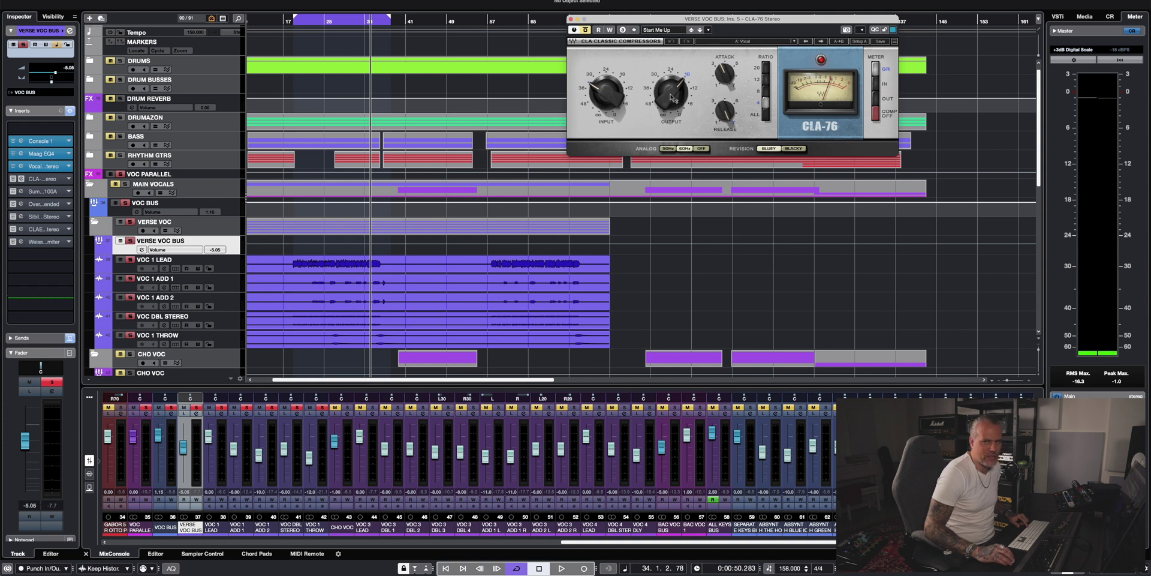
{"action": "key", "text": "space"}
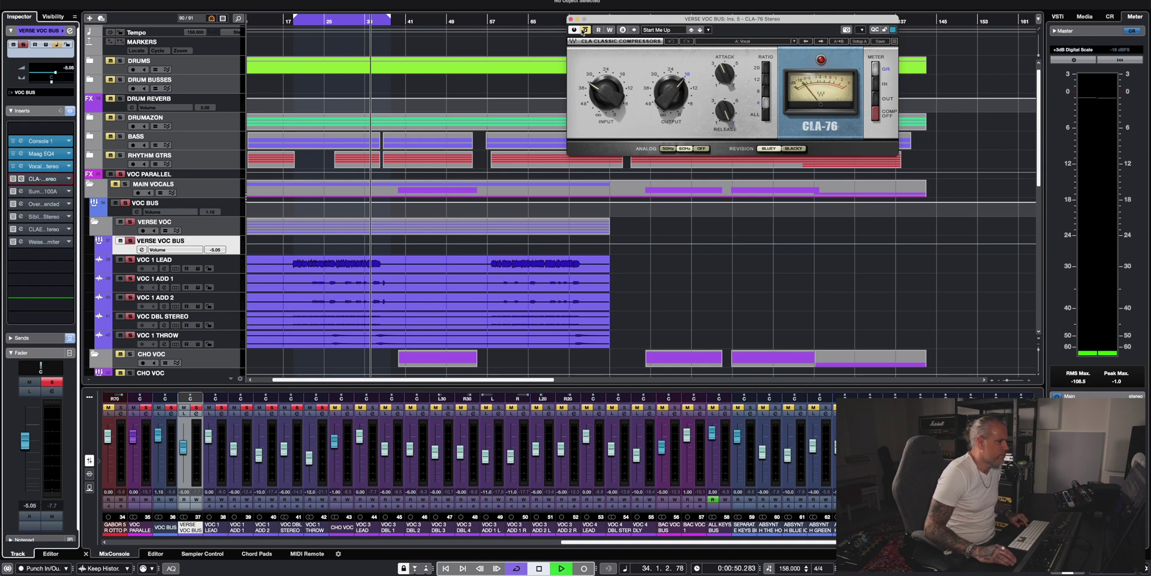
{"action": "left_click", "coordinate": [297, 22]}
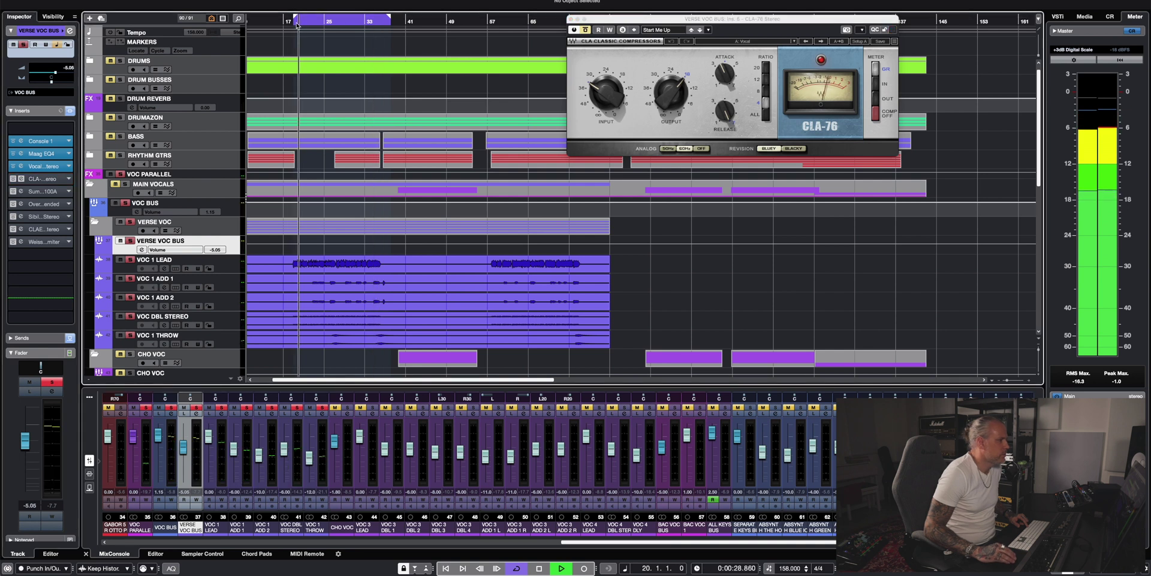
{"action": "left_click", "coordinate": [586, 30]}
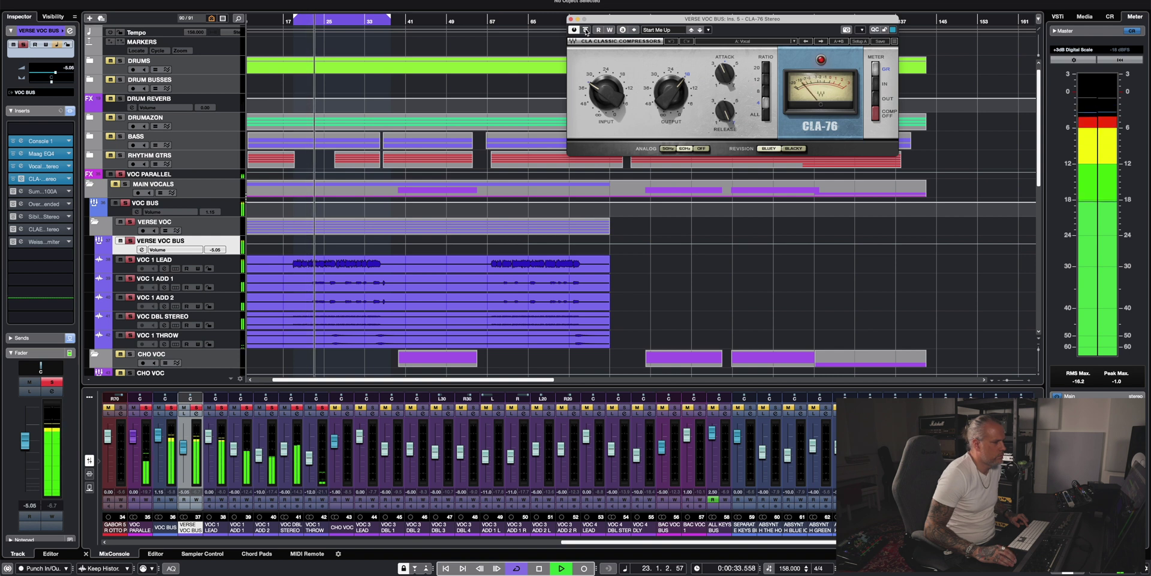
{"action": "left_click", "coordinate": [585, 30]}
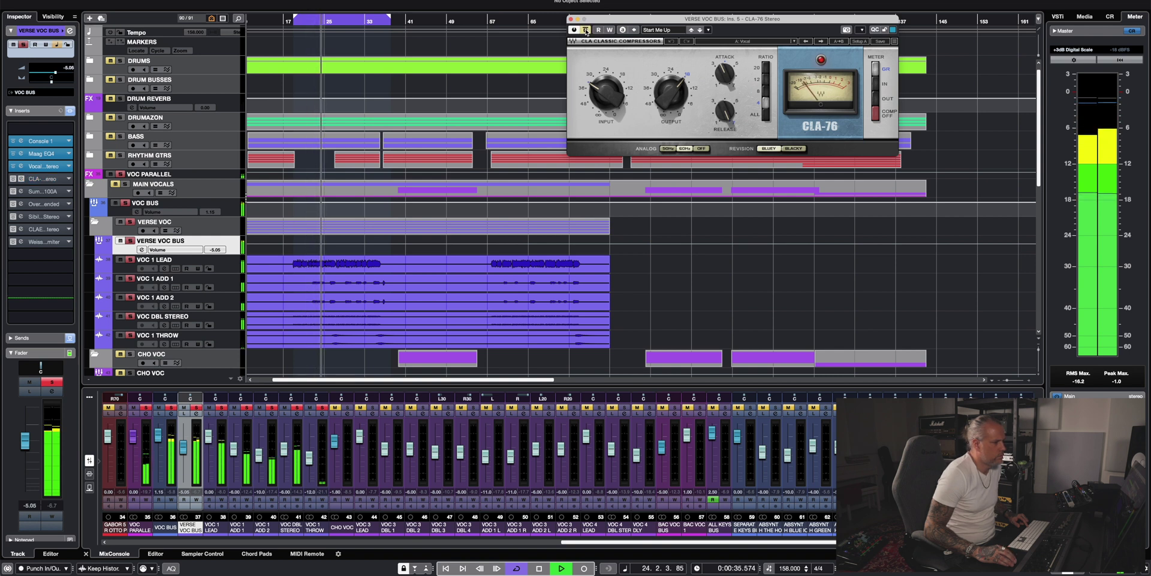
{"action": "left_click", "coordinate": [586, 30]}
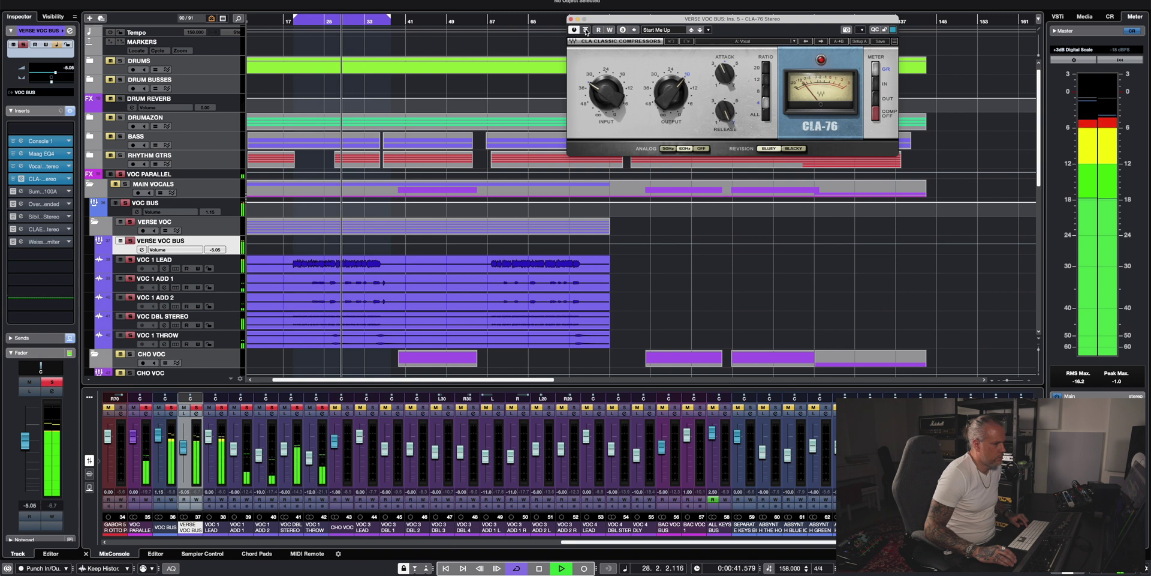
{"action": "key", "text": "space"}
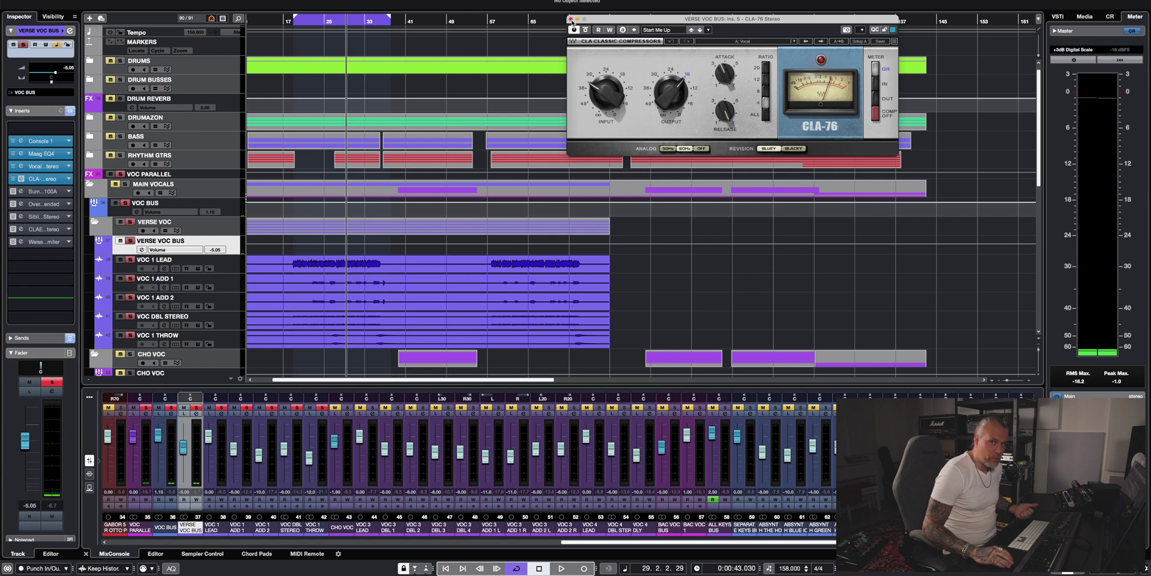
{"action": "left_click", "coordinate": [571, 19]}
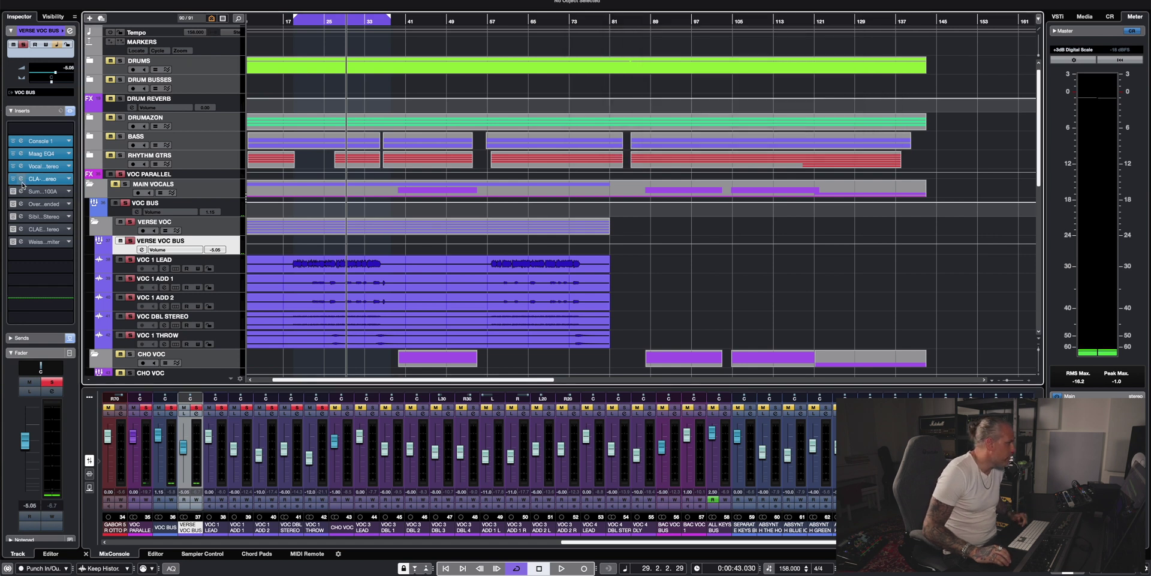
Open Summit Audio TLA-100A on VERSE VOC BUS, compare it active and bypassed from the loop start, leave it active and close it
{"action": "left_click", "coordinate": [40, 191]}
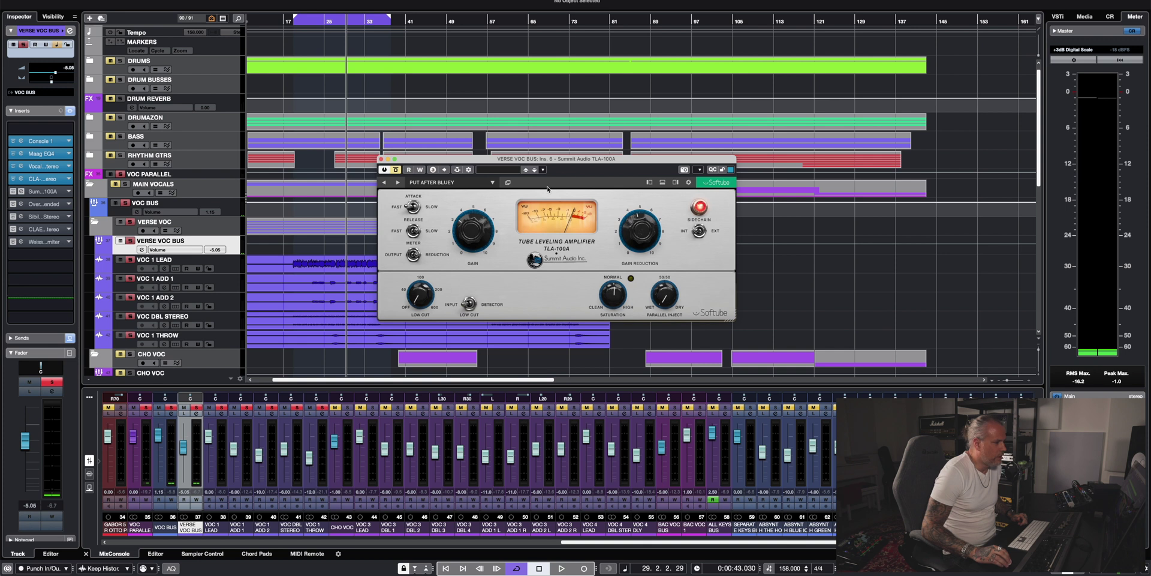
{"action": "left_click_drag", "start_coordinate": [576, 162], "coordinate": [787, 59]}
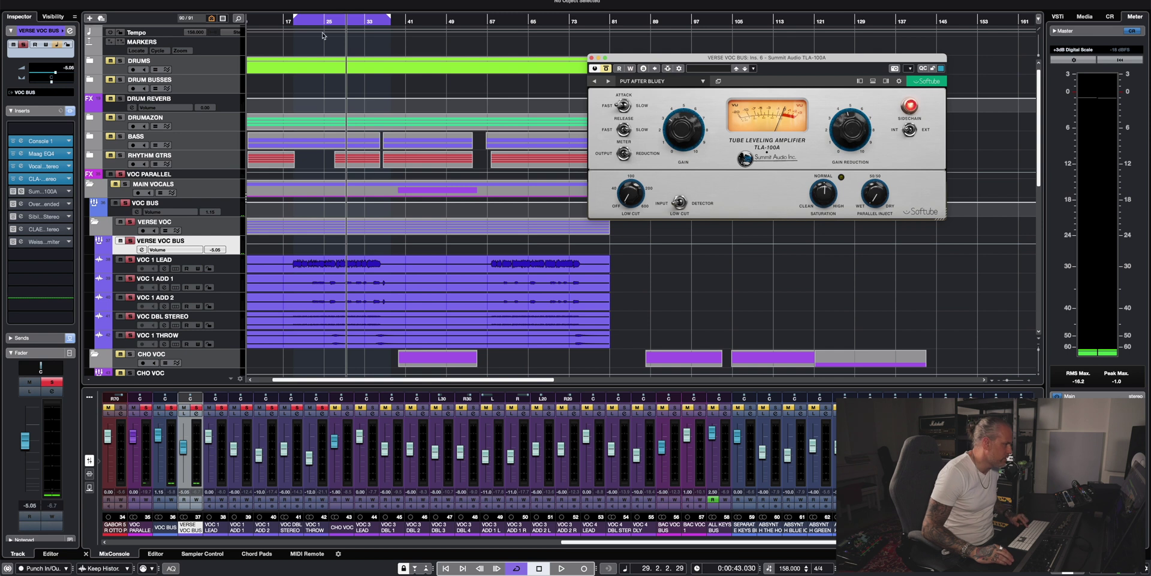
{"action": "left_click", "coordinate": [296, 22]}
{"action": "key", "text": "space"}
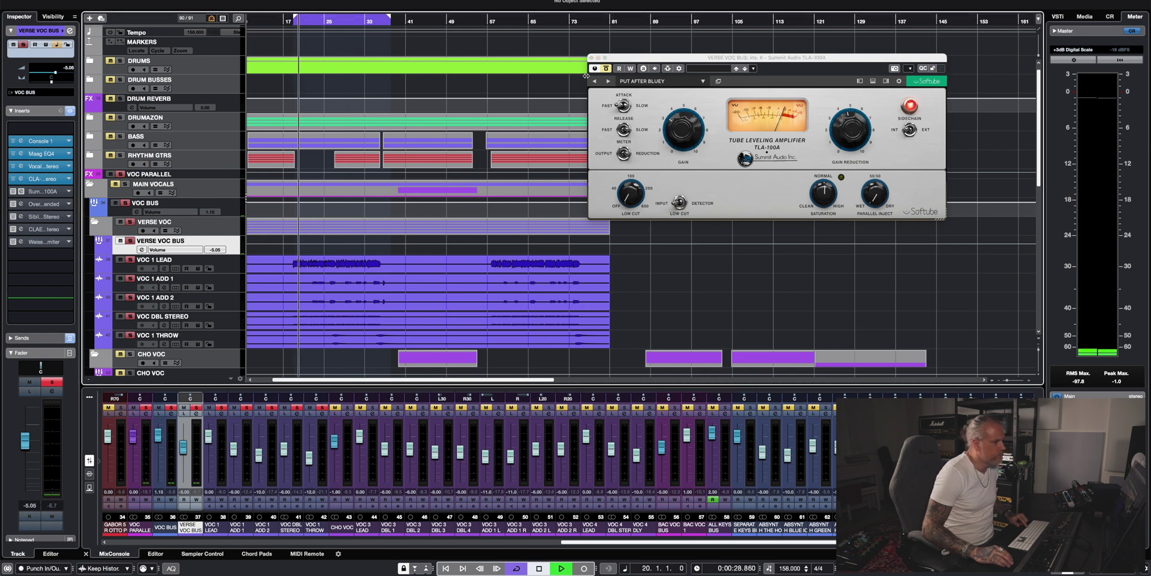
{"action": "left_click", "coordinate": [606, 69]}
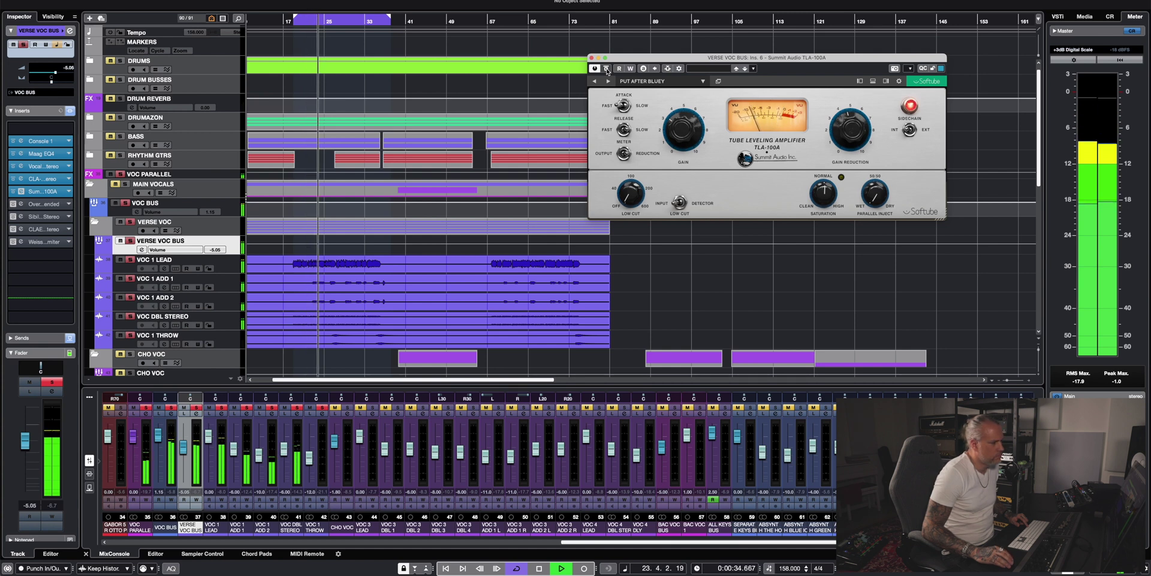
{"action": "left_click", "coordinate": [607, 69]}
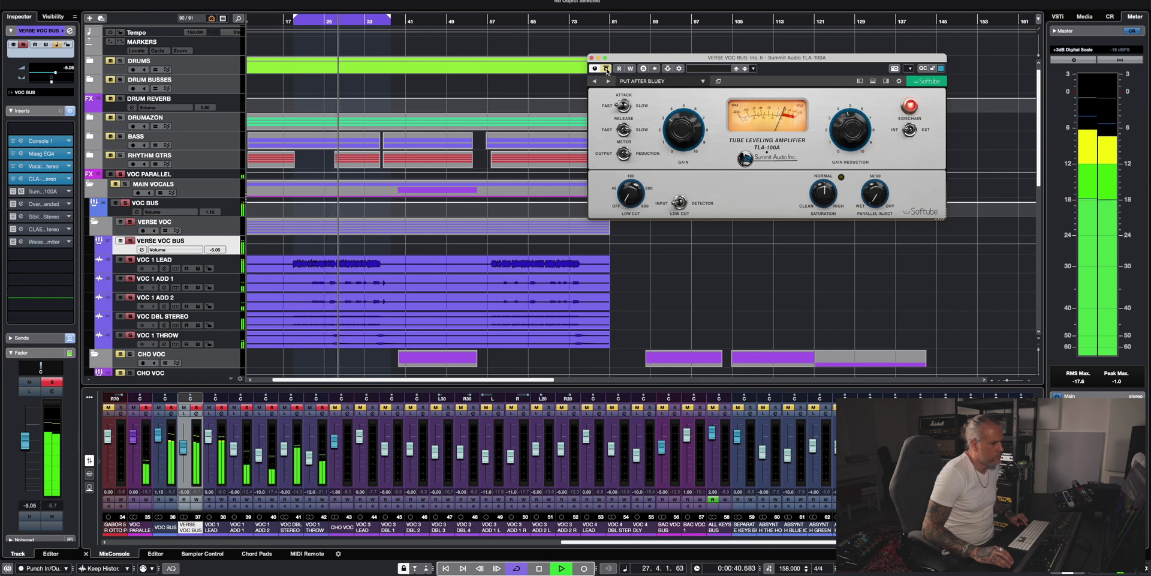
{"action": "left_click", "coordinate": [606, 69]}
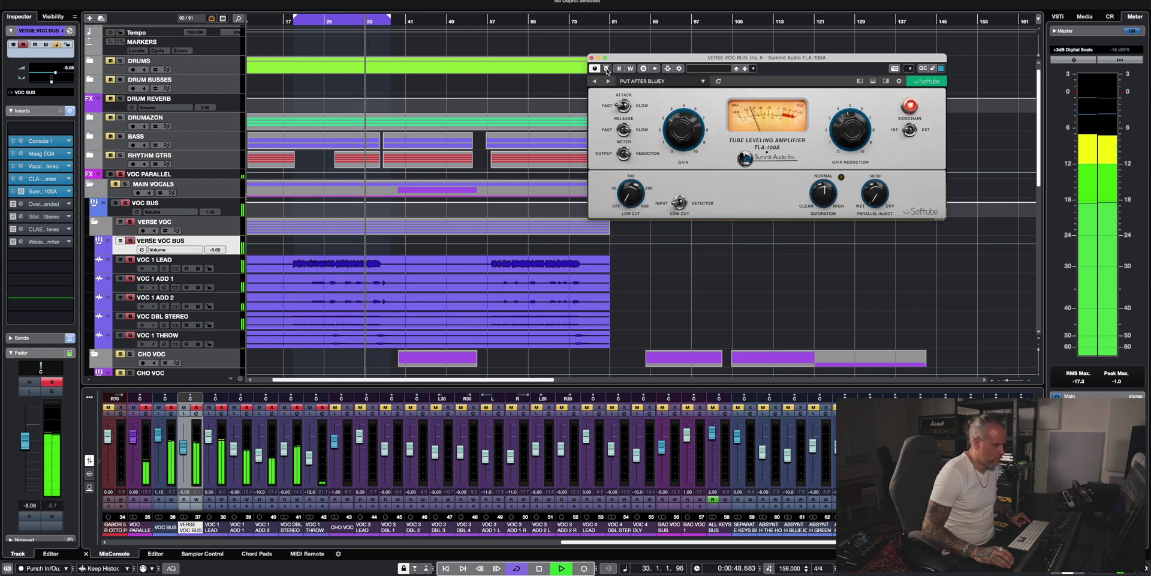
{"action": "key", "text": "space"}
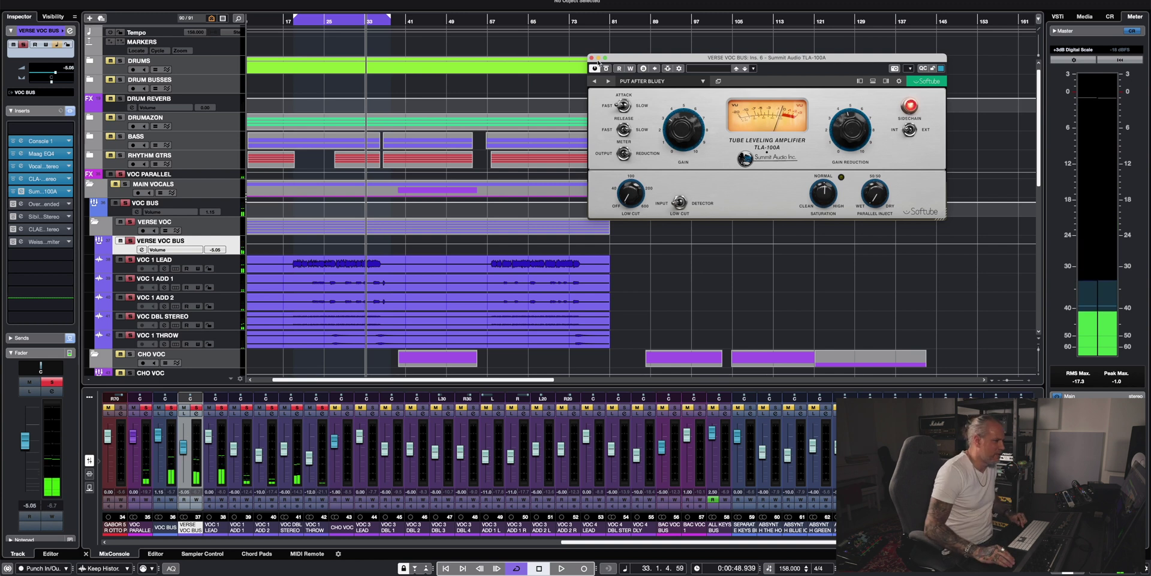
{"action": "left_click", "coordinate": [591, 58]}
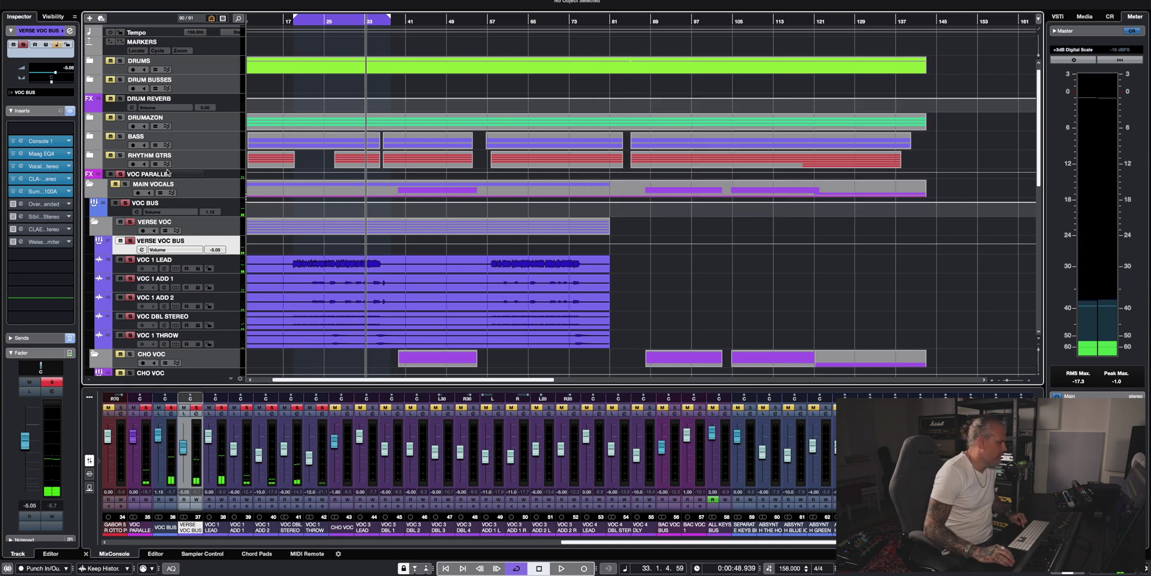
Open the Overstayer insert on VERSE VOC BUS, compare it active and bypassed from the loop start, leave it active and close it
{"action": "left_click", "coordinate": [46, 205]}
{"action": "left_click_drag", "start_coordinate": [985, 18], "coordinate": [901, 18]}
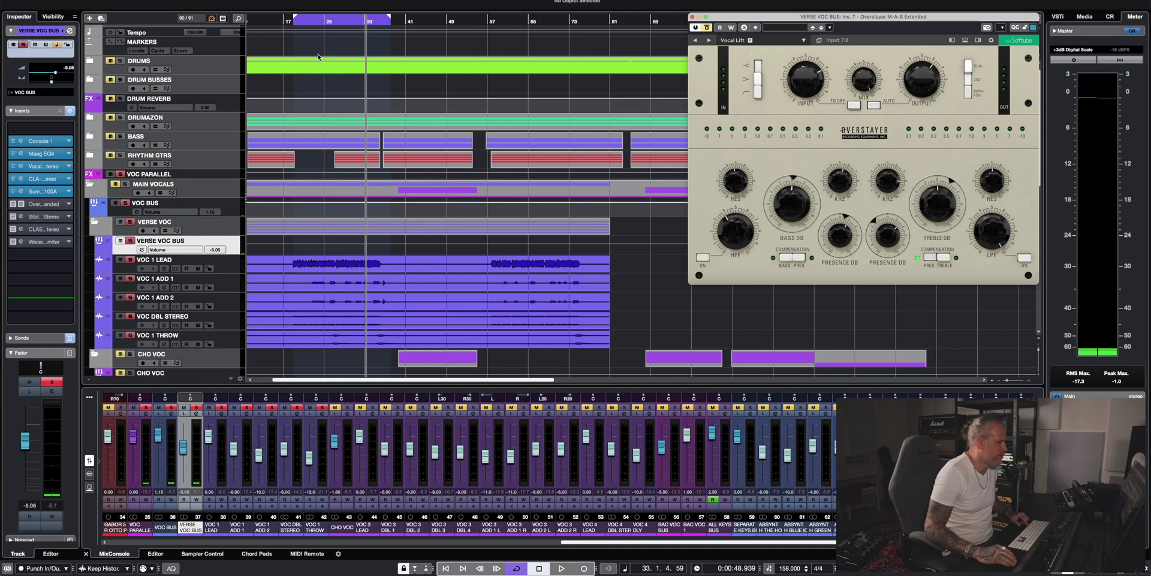
{"action": "left_click", "coordinate": [294, 24]}
{"action": "key", "text": "space"}
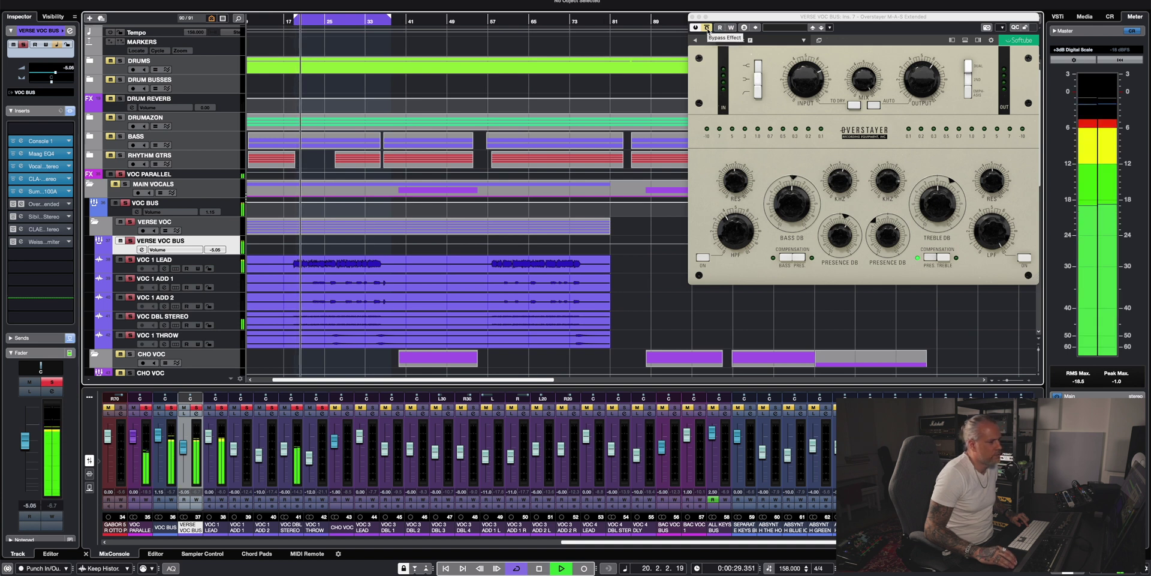
{"action": "left_click", "coordinate": [707, 29]}
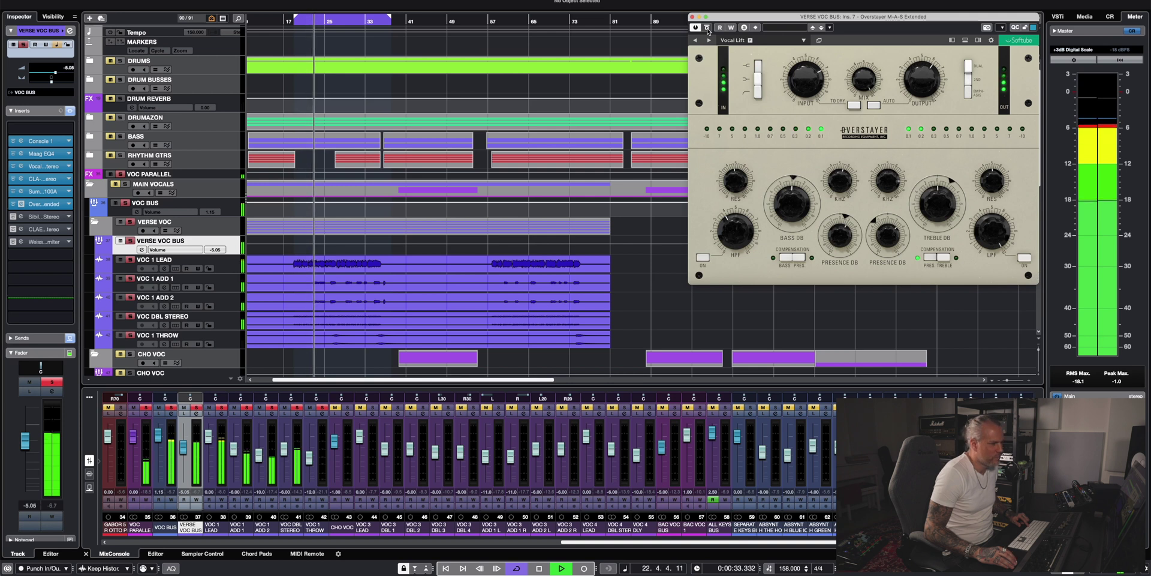
{"action": "left_click", "coordinate": [707, 28]}
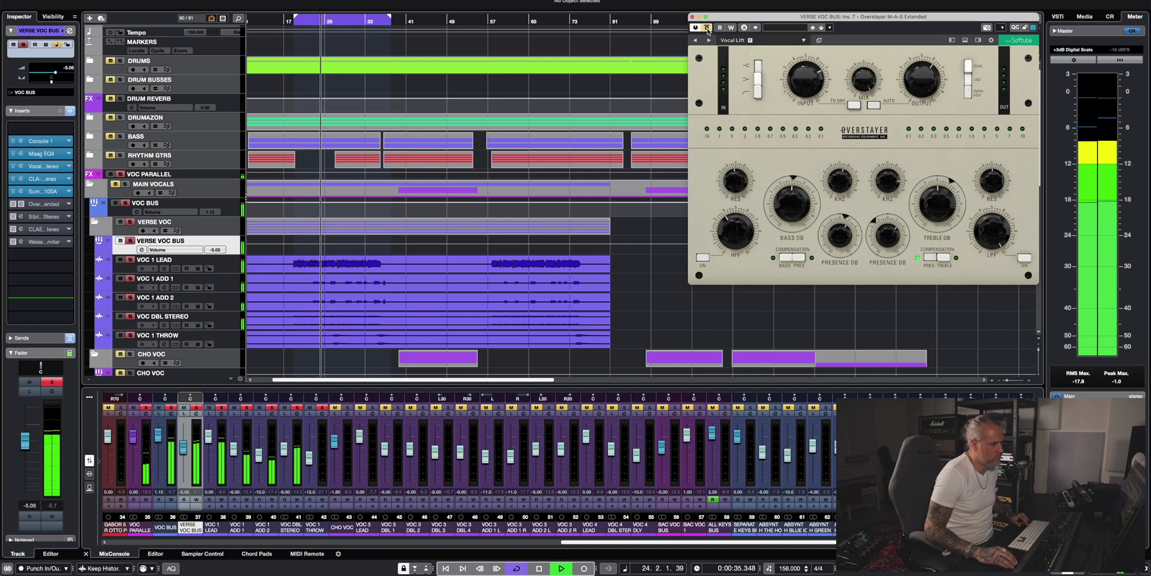
{"action": "left_click", "coordinate": [707, 28]}
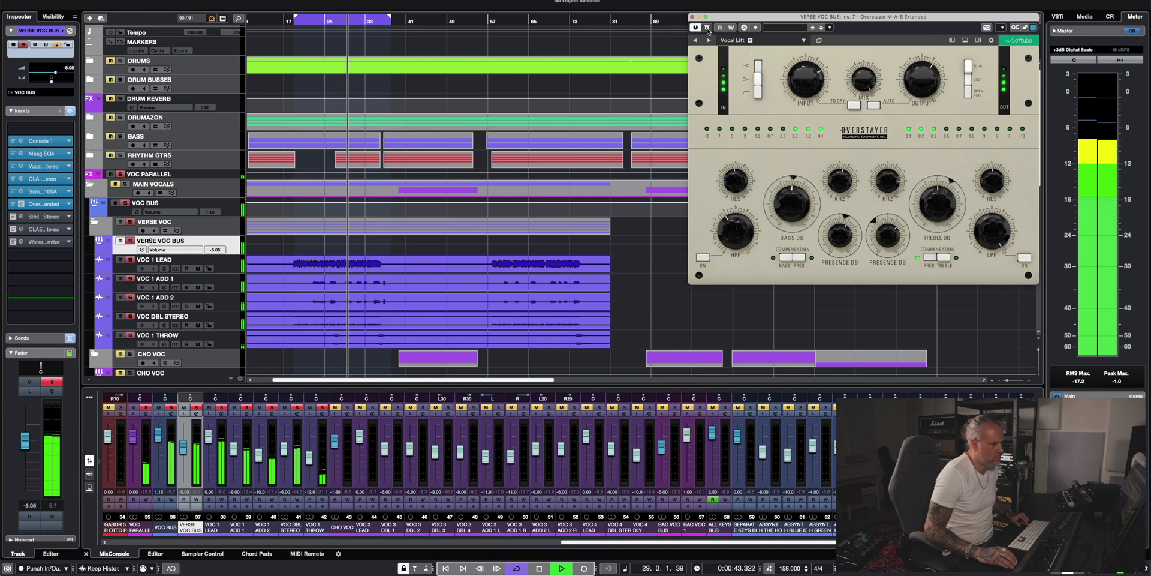
{"action": "left_click", "coordinate": [708, 29]}
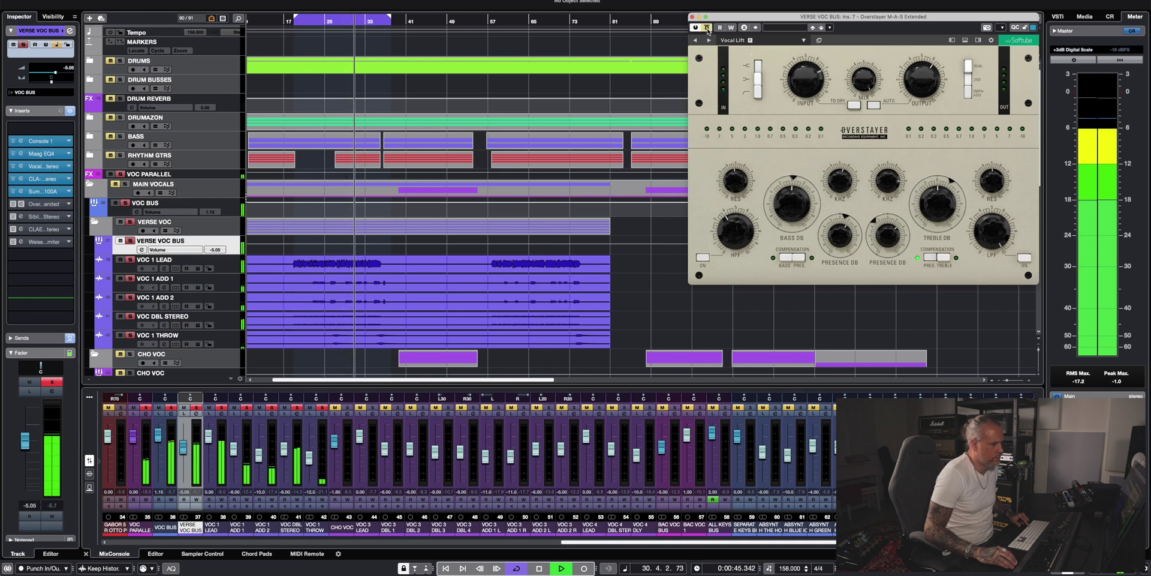
{"action": "left_click", "coordinate": [708, 29]}
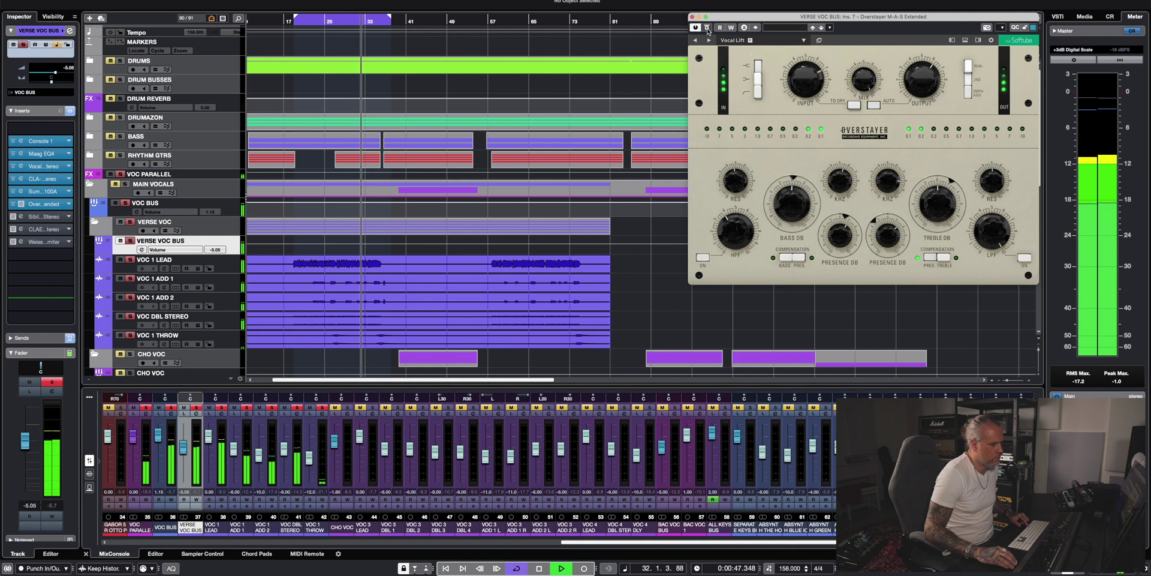
{"action": "key", "text": "space"}
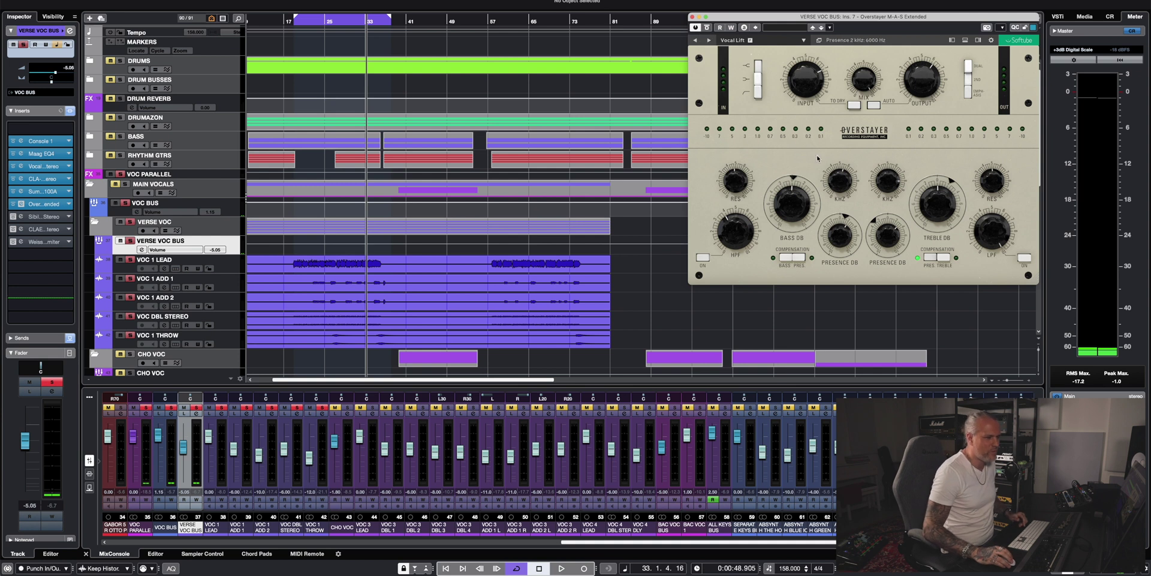
{"action": "left_click", "coordinate": [693, 16]}
Open Sibilance Stereo on VERSE VOC BUS, reactivate it during playback, audition its Monitor signal briefly, and close the plug-in
{"action": "left_click", "coordinate": [47, 217]}
{"action": "left_click_drag", "start_coordinate": [905, 292], "coordinate": [809, 78]}
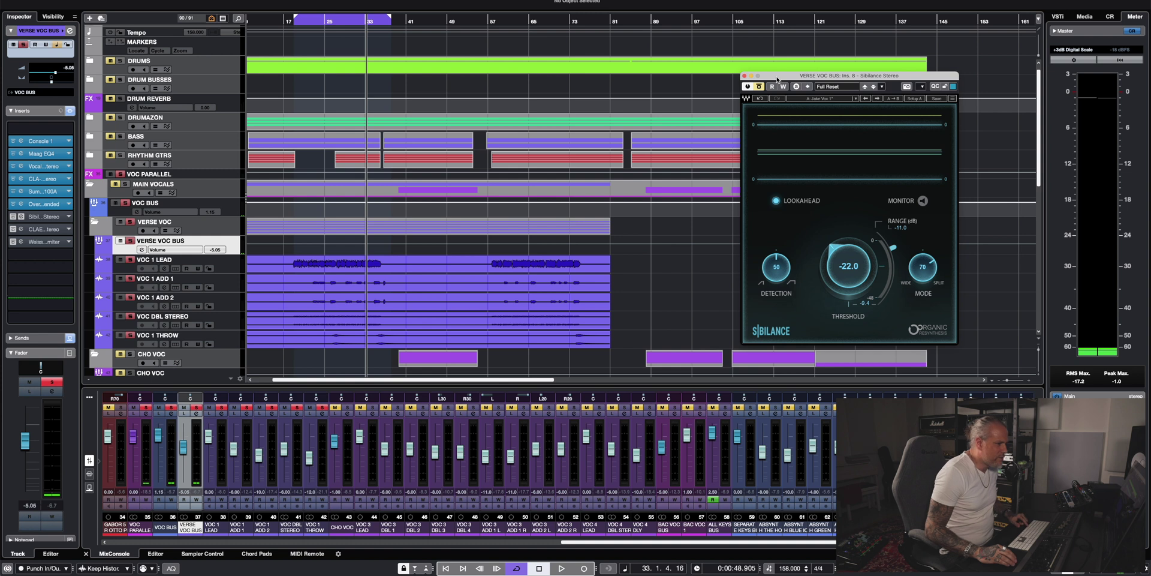
{"action": "left_click", "coordinate": [299, 22]}
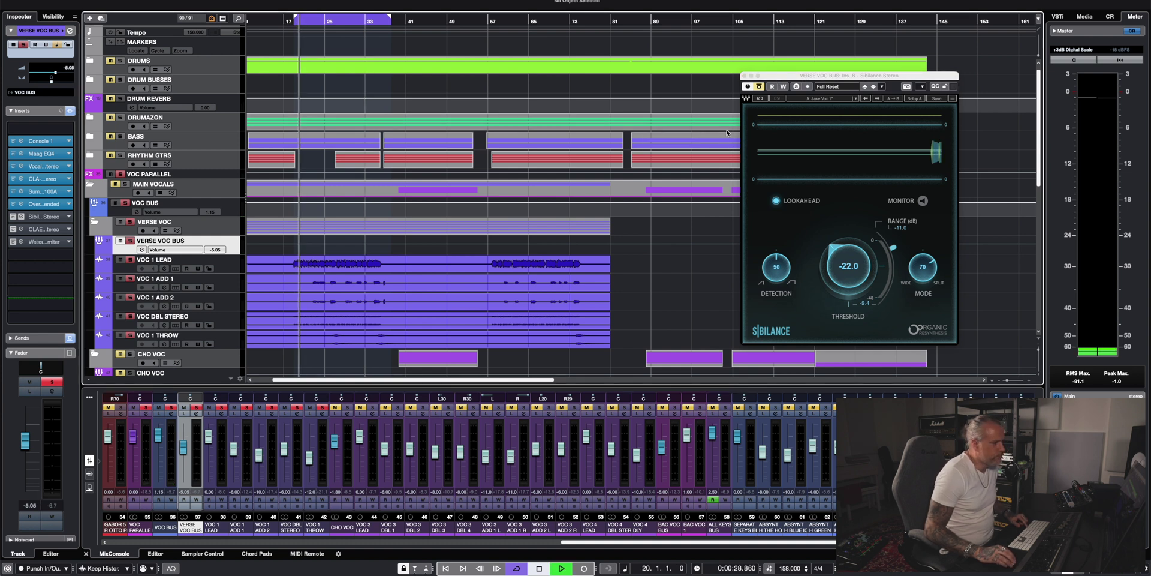
{"action": "left_click", "coordinate": [759, 87]}
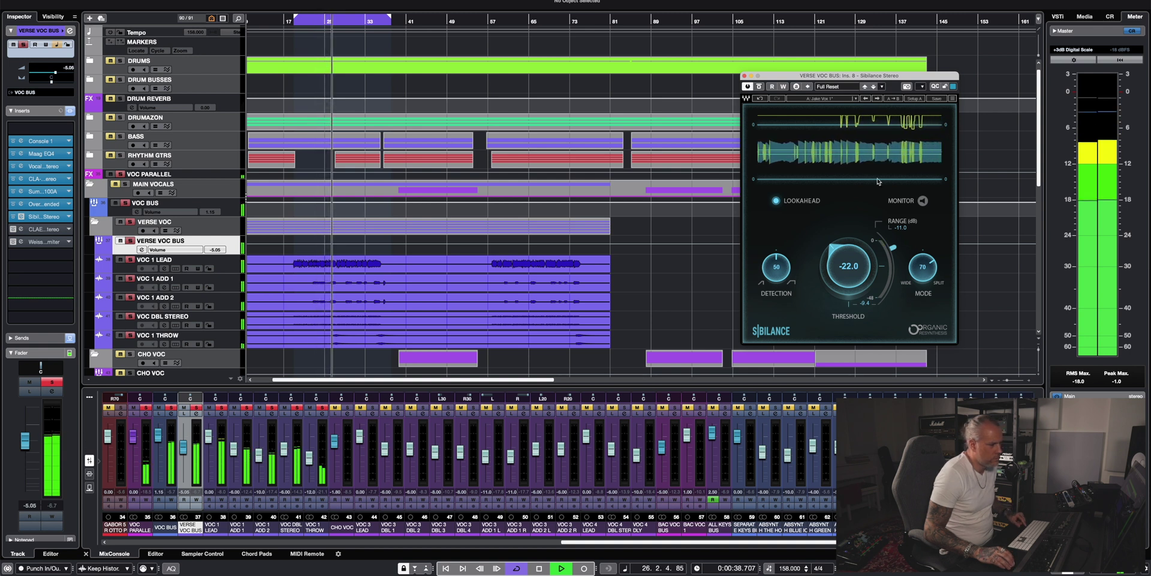
{"action": "left_click", "coordinate": [922, 202]}
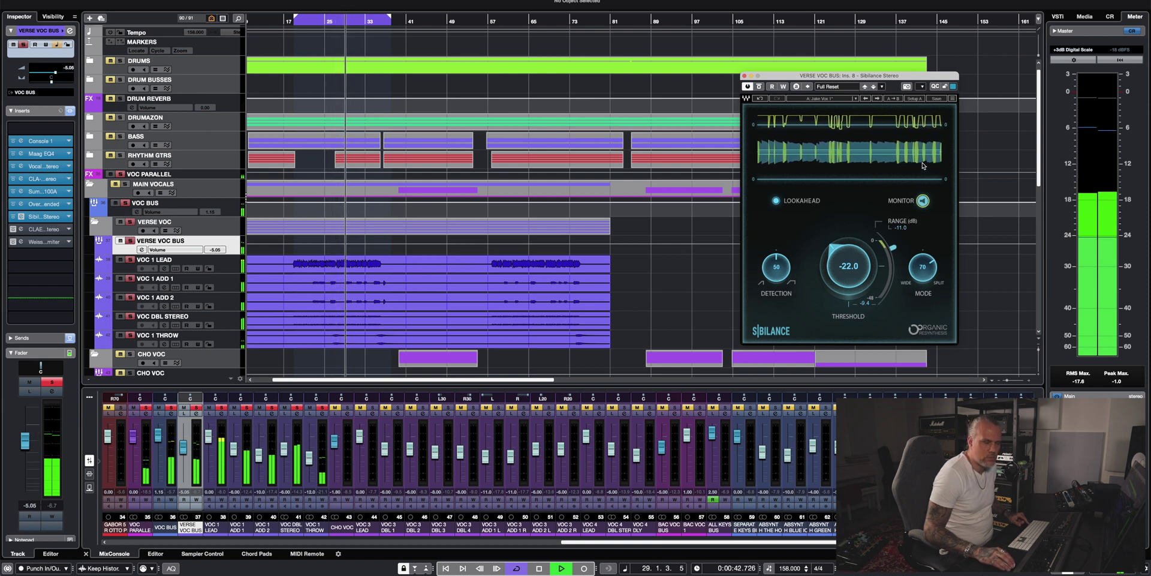
{"action": "left_click", "coordinate": [922, 201]}
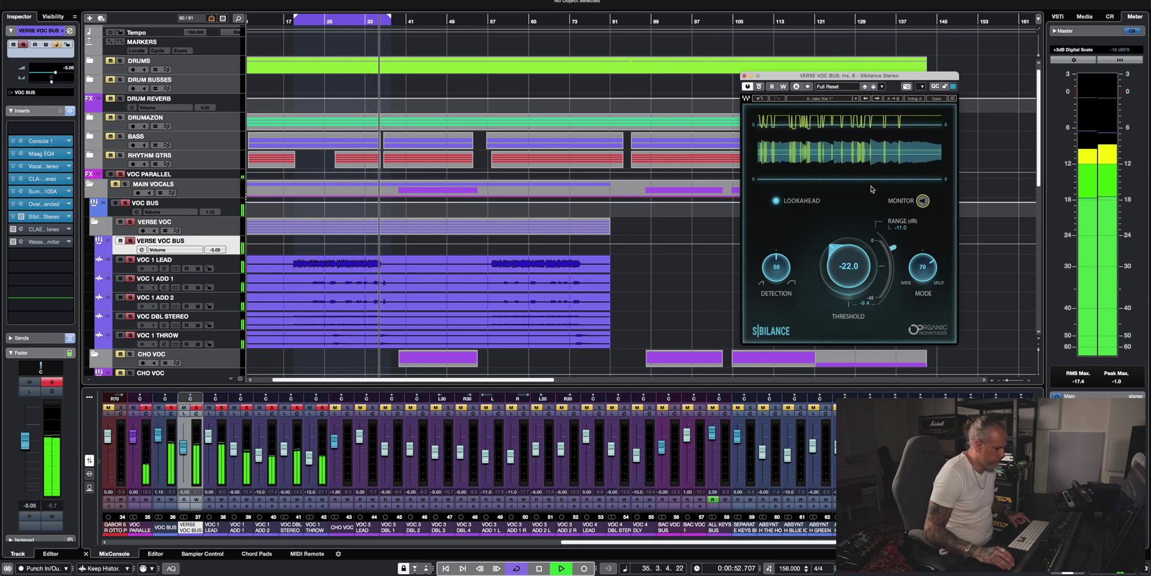
{"action": "key", "text": "space"}
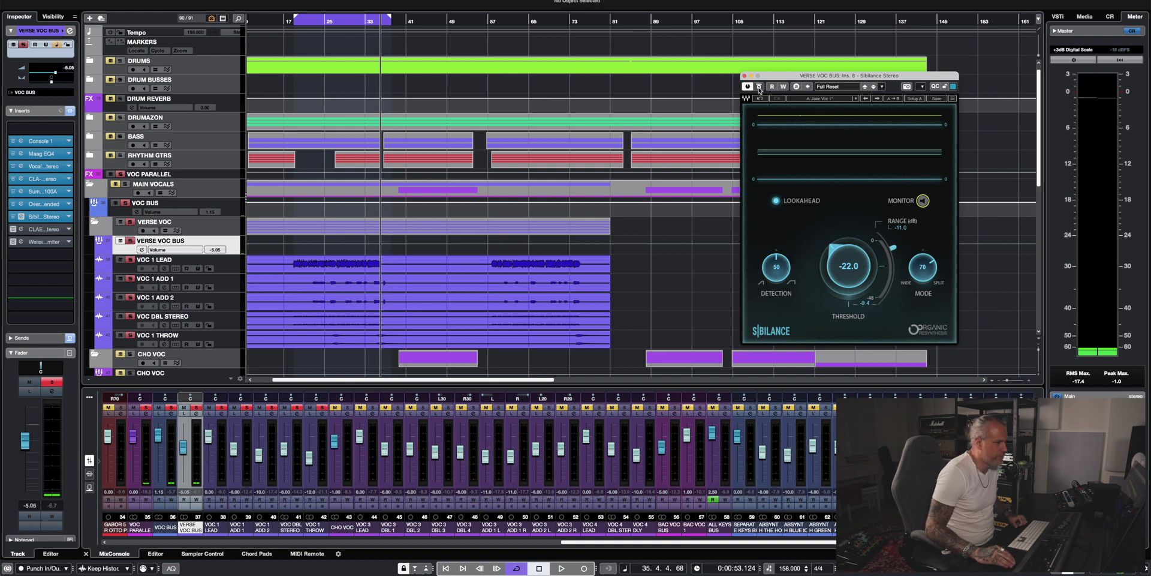
{"action": "left_click", "coordinate": [745, 76]}
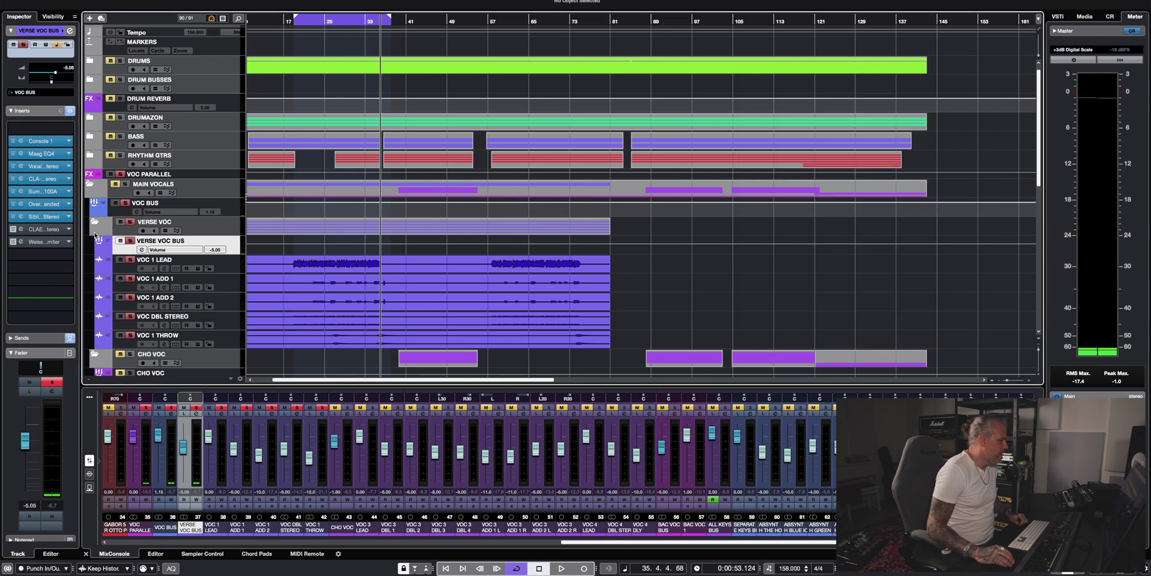
Open CLA Epic Stereo on VERSE VOC BUS, compare it active and bypassed from the loop start, and leave it active
{"action": "left_click", "coordinate": [39, 233]}
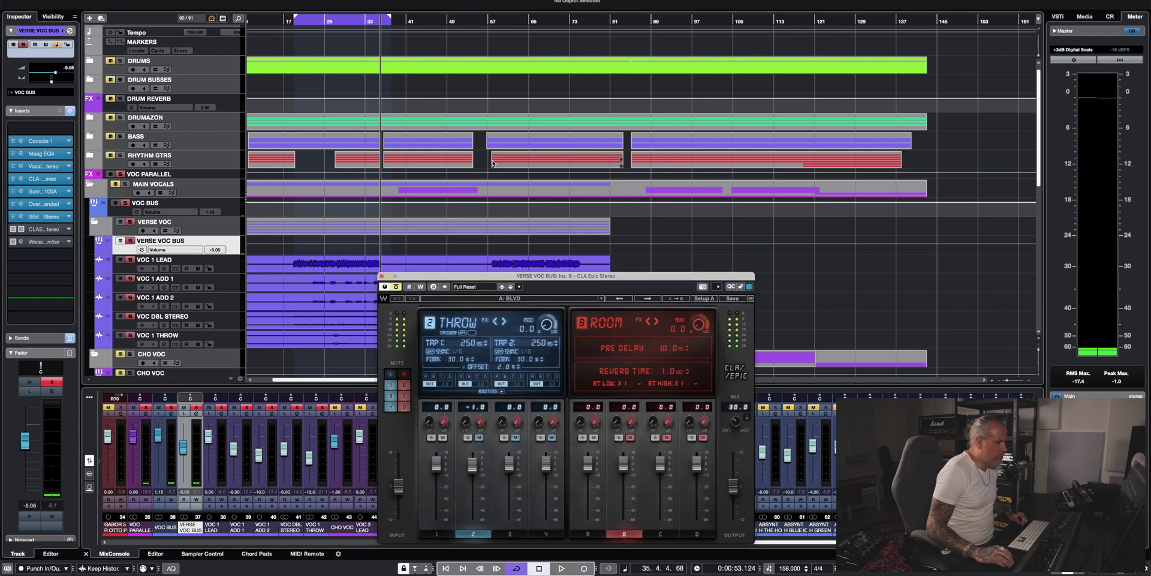
{"action": "left_click_drag", "start_coordinate": [599, 280], "coordinate": [874, 41]}
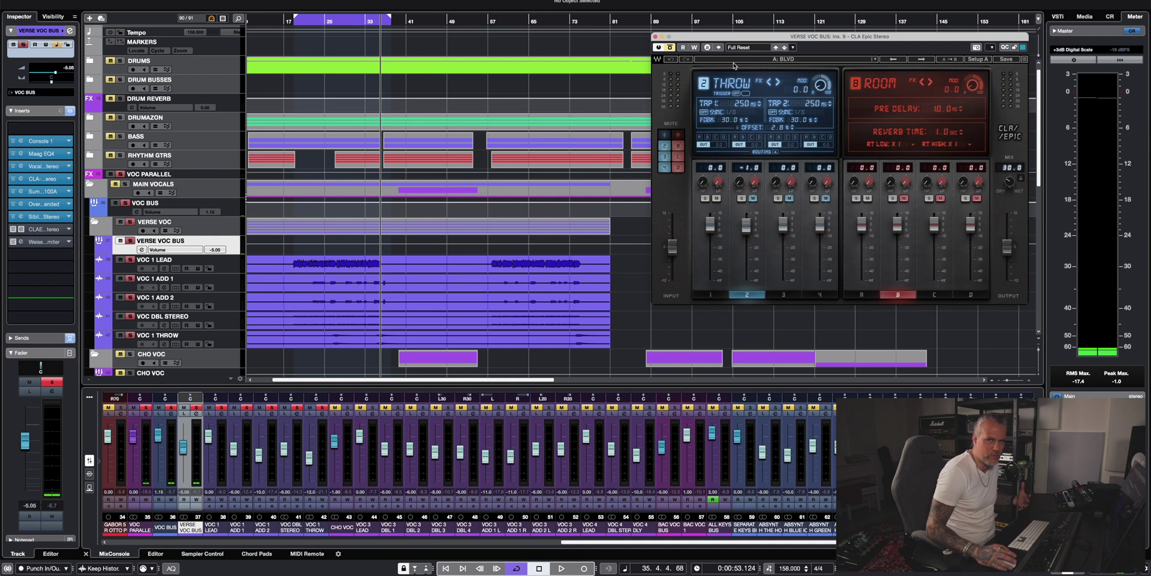
{"action": "left_click", "coordinate": [292, 27]}
{"action": "key", "text": "space"}
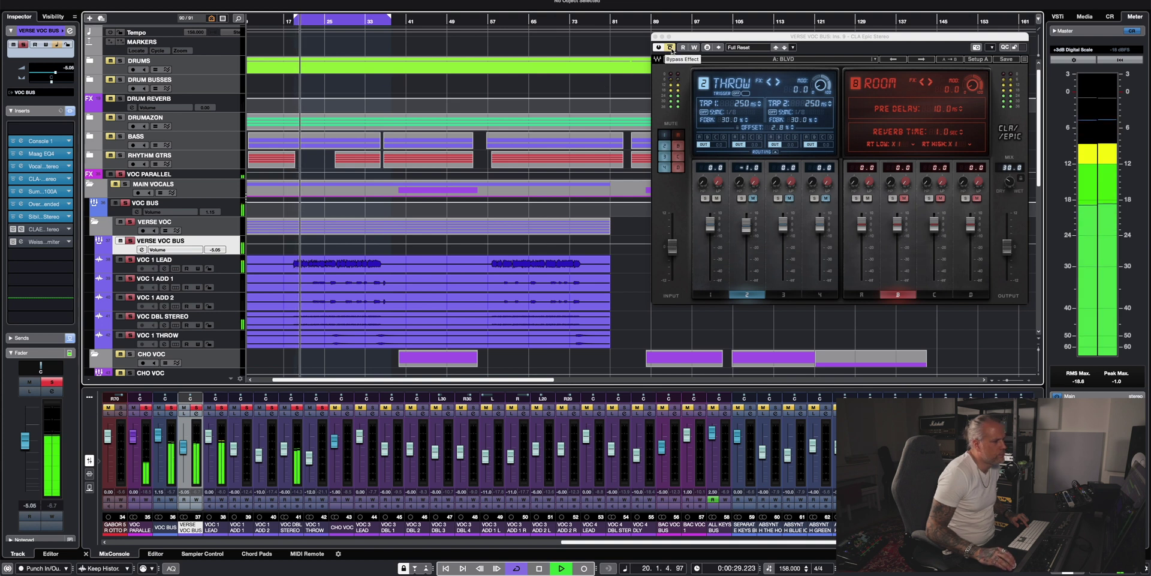
{"action": "left_click", "coordinate": [671, 48]}
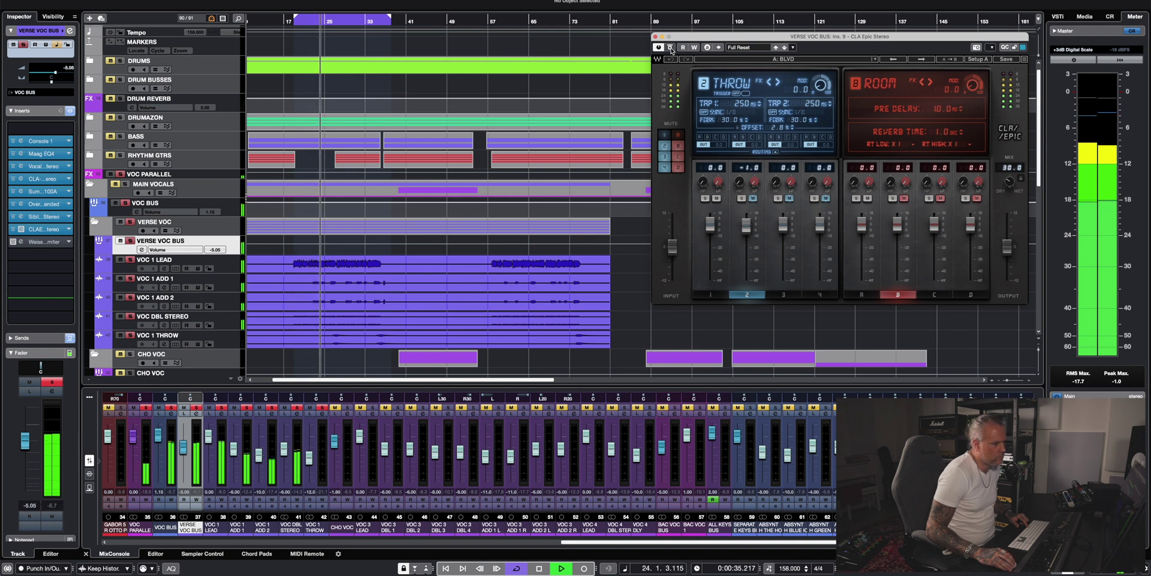
{"action": "left_click", "coordinate": [671, 48]}
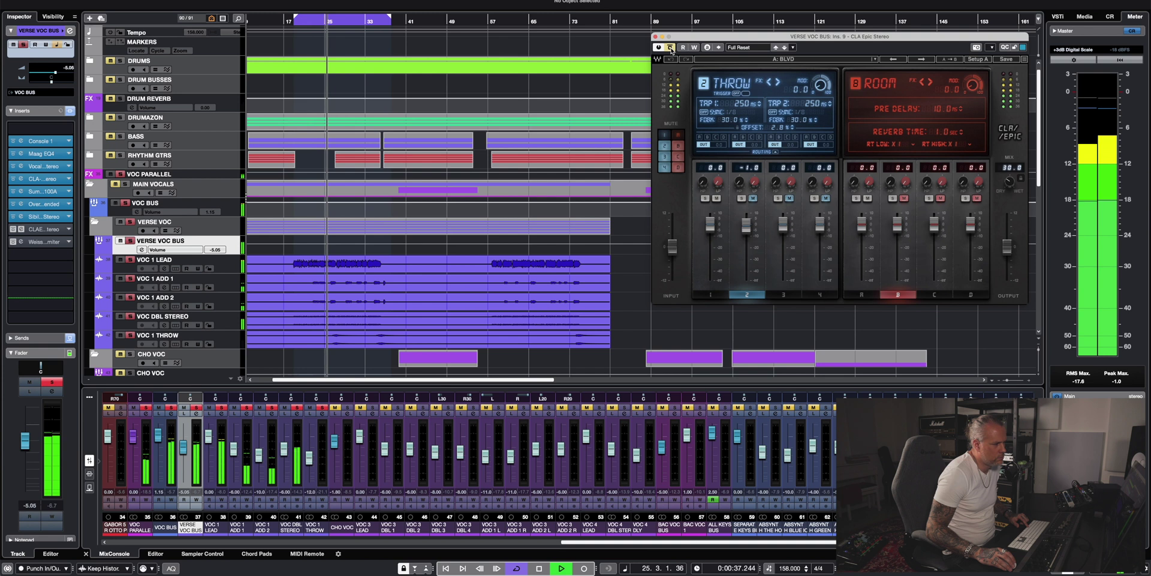
{"action": "left_click", "coordinate": [671, 48]}
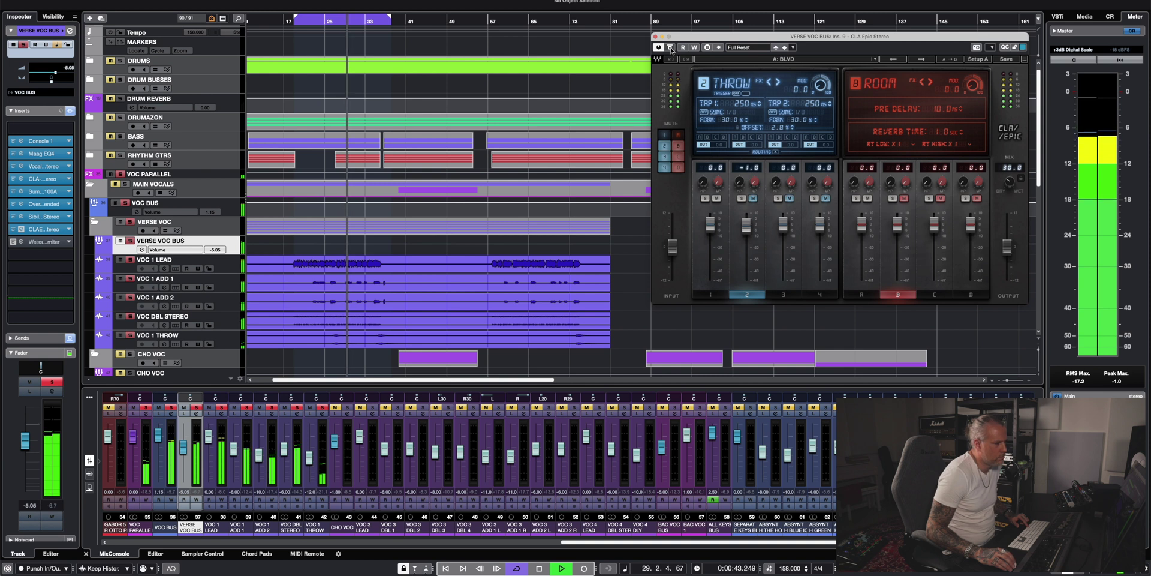
{"action": "left_click", "coordinate": [671, 48]}
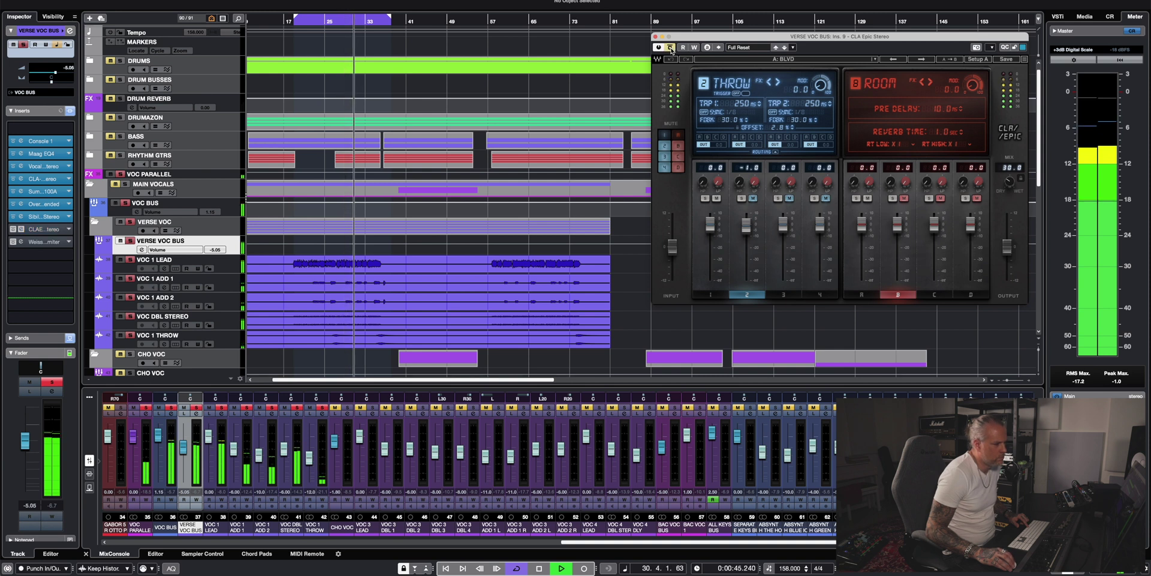
{"action": "left_click", "coordinate": [671, 48]}
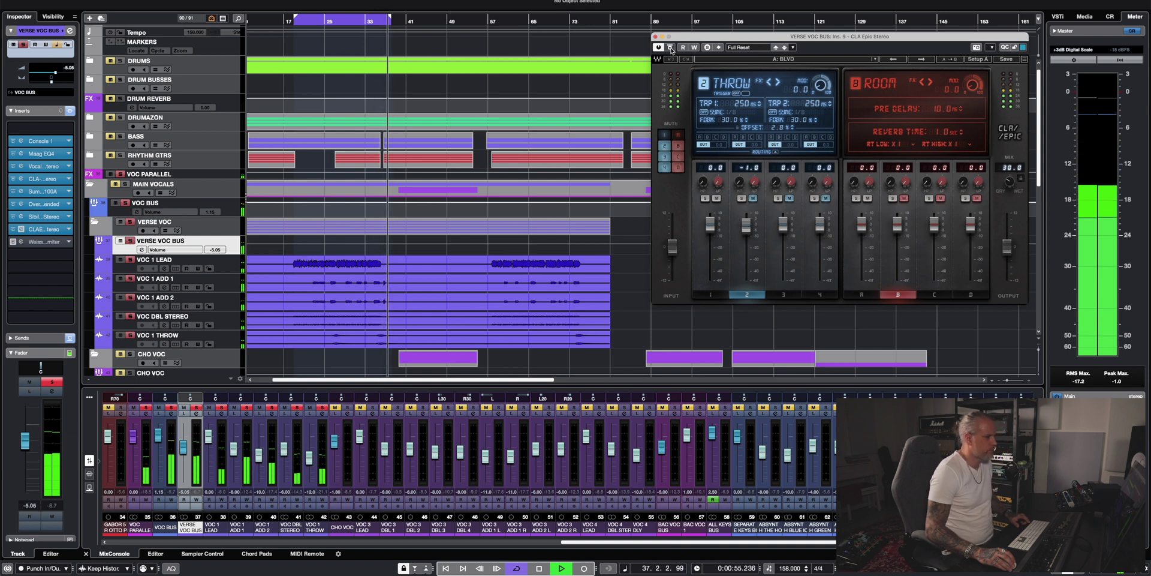
{"action": "key", "text": "space"}
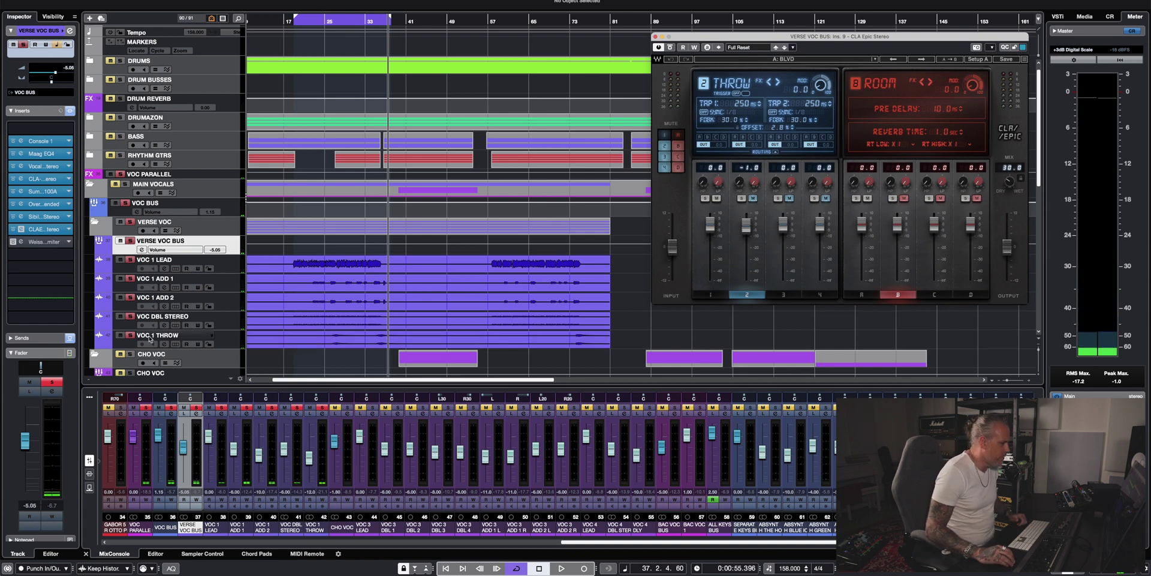
Listen to the verse vocals with VOC 1 THROW unsoloed, solo that track again, stop playback and close CLA Epic
{"action": "left_click", "coordinate": [130, 336]}
{"action": "left_click", "coordinate": [320, 31]}
{"action": "key", "text": "space"}
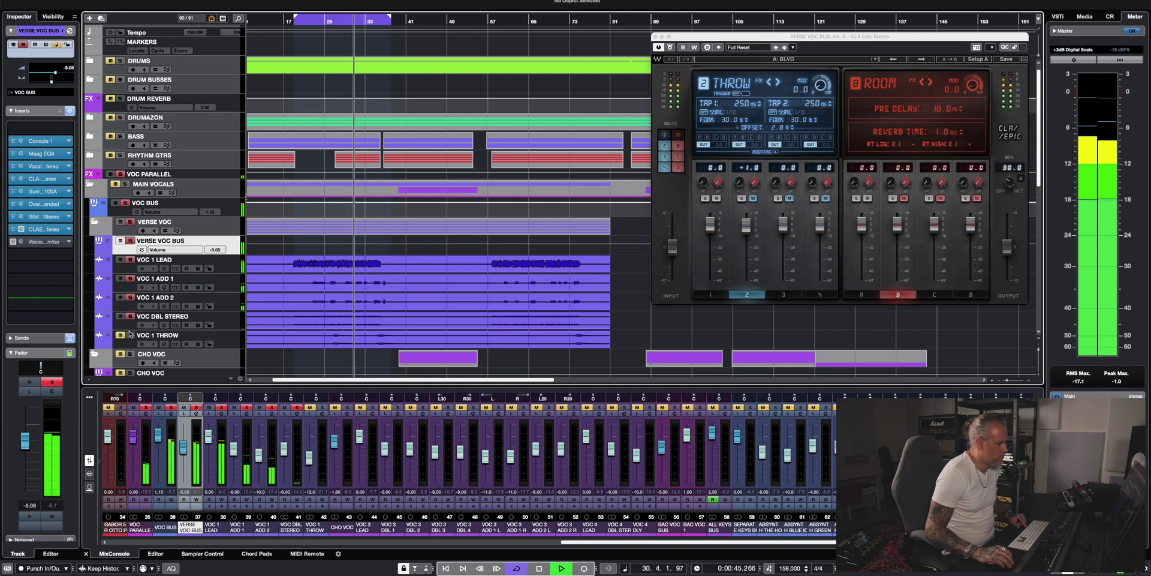
{"action": "key", "text": "space"}
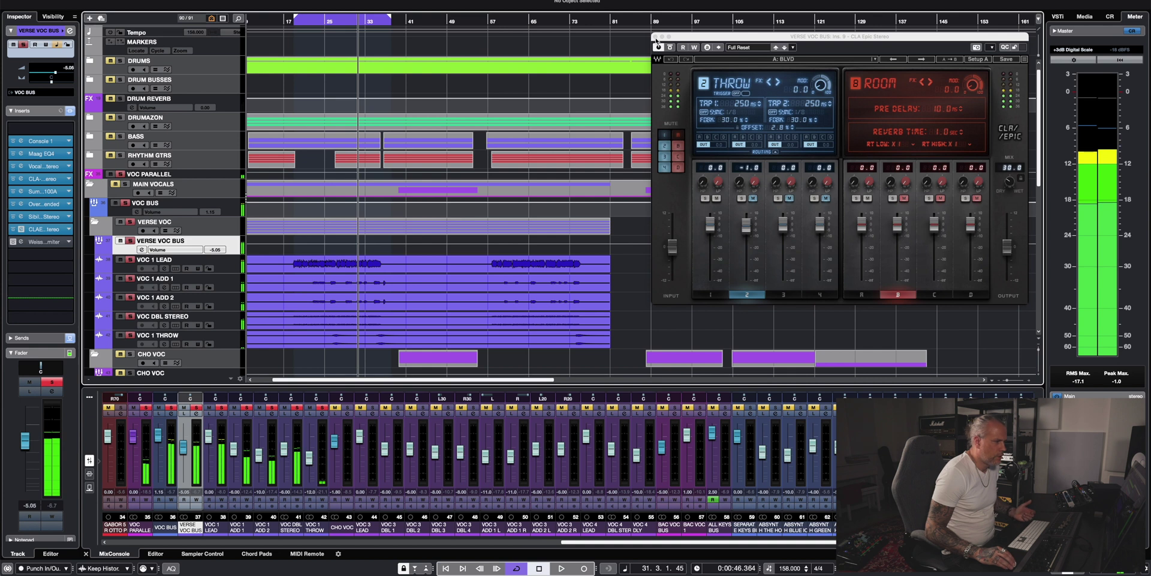
{"action": "left_click", "coordinate": [655, 37]}
Open the Weiss Compressor/Limiter insert on VERSE VOC BUS and start playback from the loop start
{"action": "left_click", "coordinate": [13, 241]}
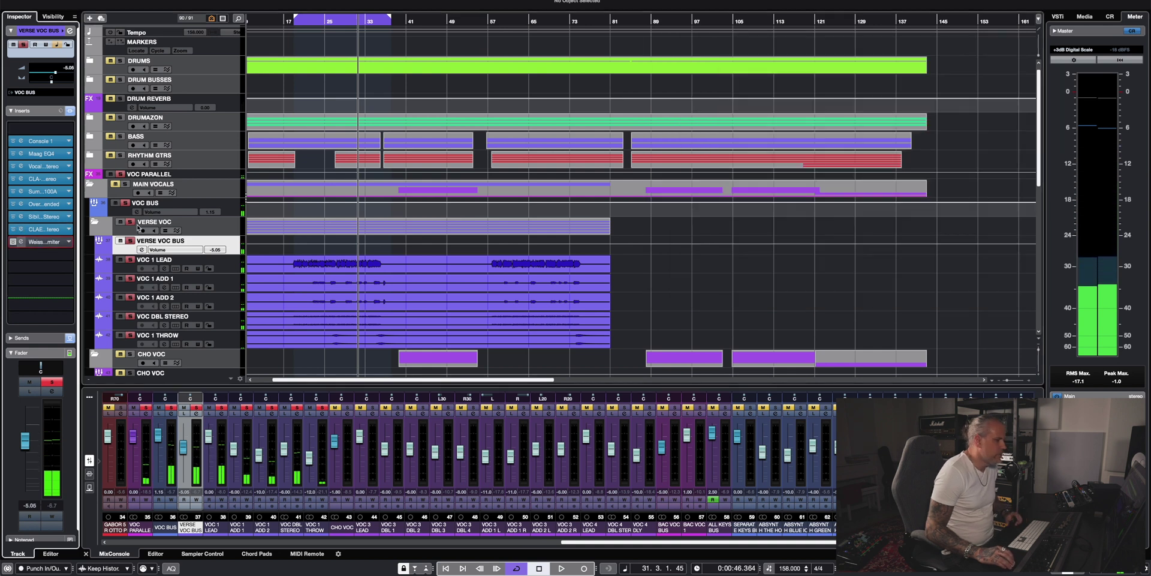
{"action": "left_click_drag", "start_coordinate": [945, 294], "coordinate": [799, 64]}
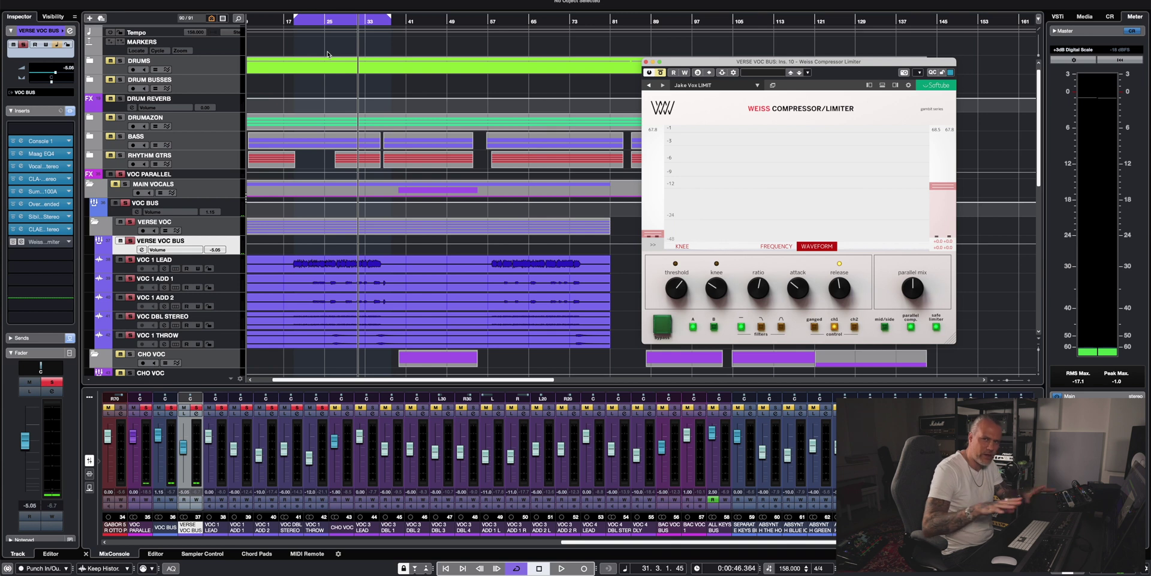
{"action": "left_click", "coordinate": [298, 23]}
{"action": "key", "text": "space"}
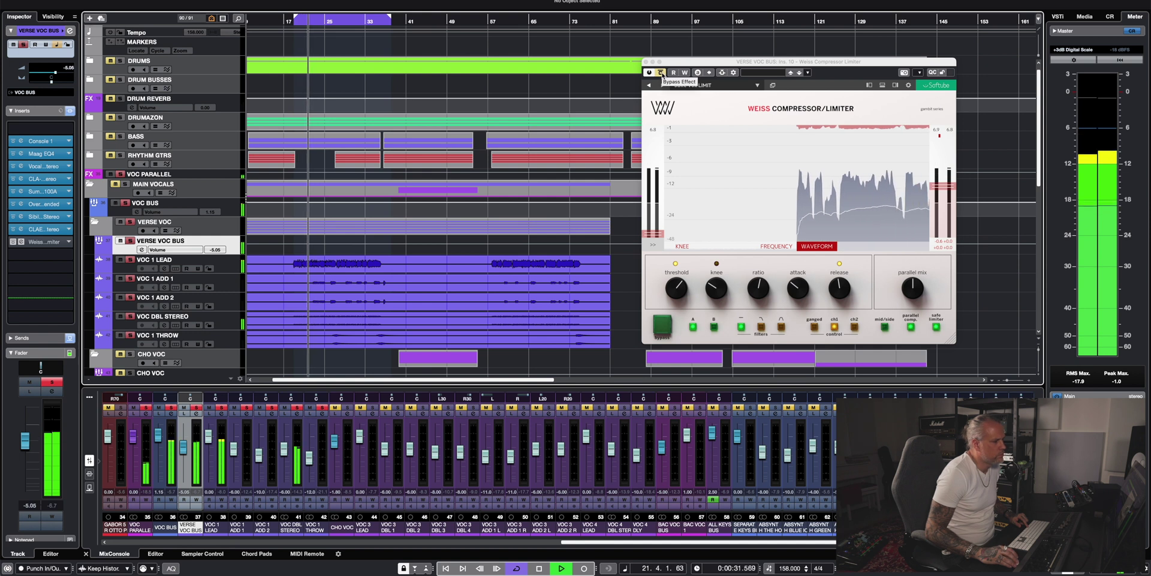
Compare the Weiss Compressor/Limiter active and bypassed, leave it active, close it and return the stopped playhead to the loop start
{"action": "left_click", "coordinate": [661, 73]}
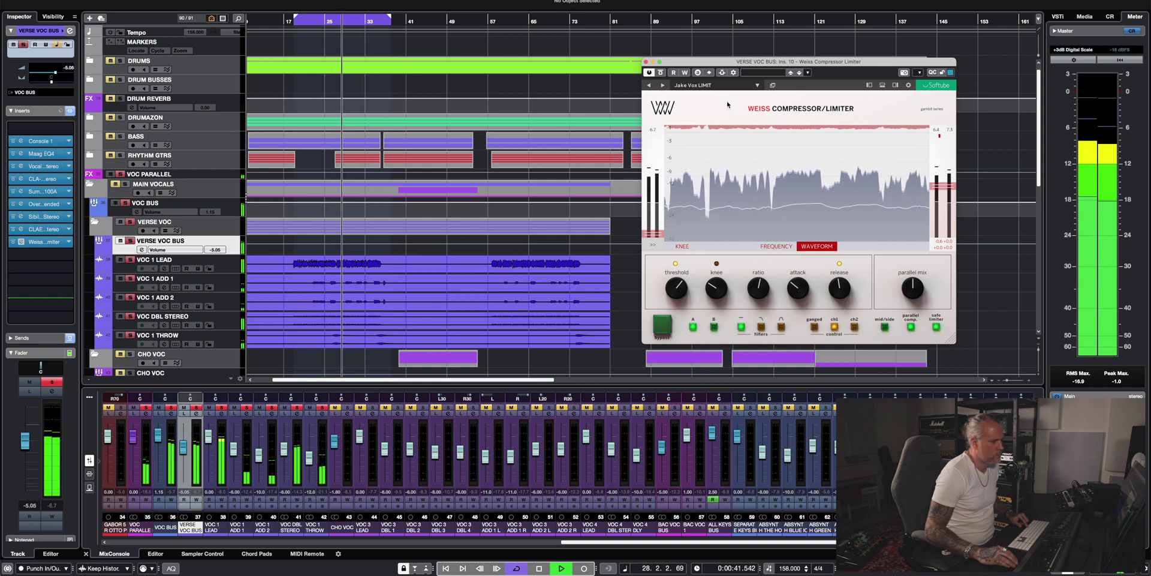
{"action": "left_click", "coordinate": [660, 72]}
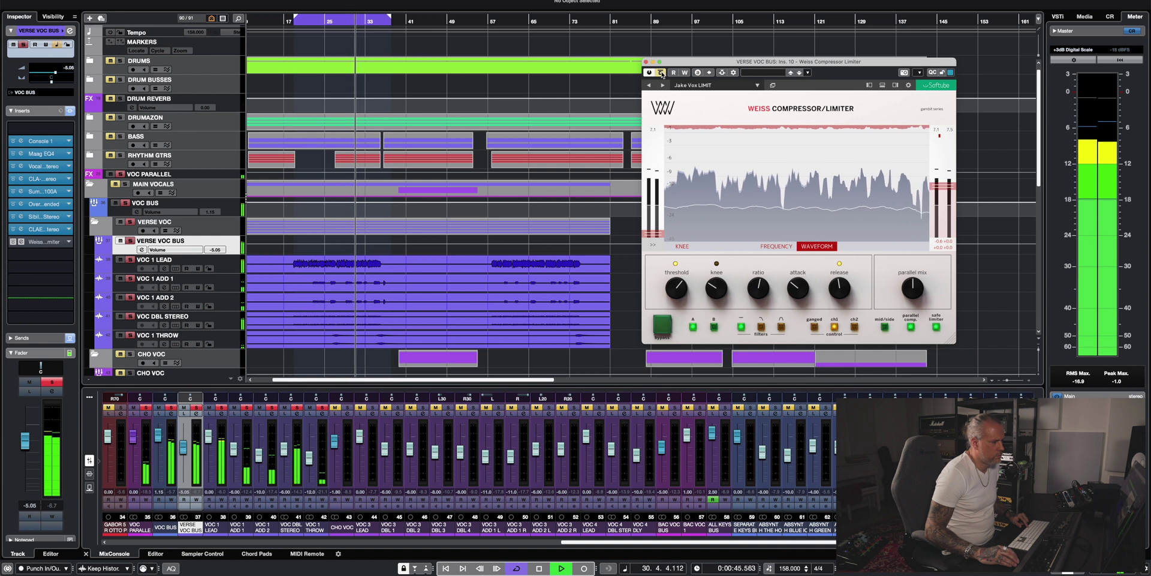
{"action": "left_click", "coordinate": [662, 73]}
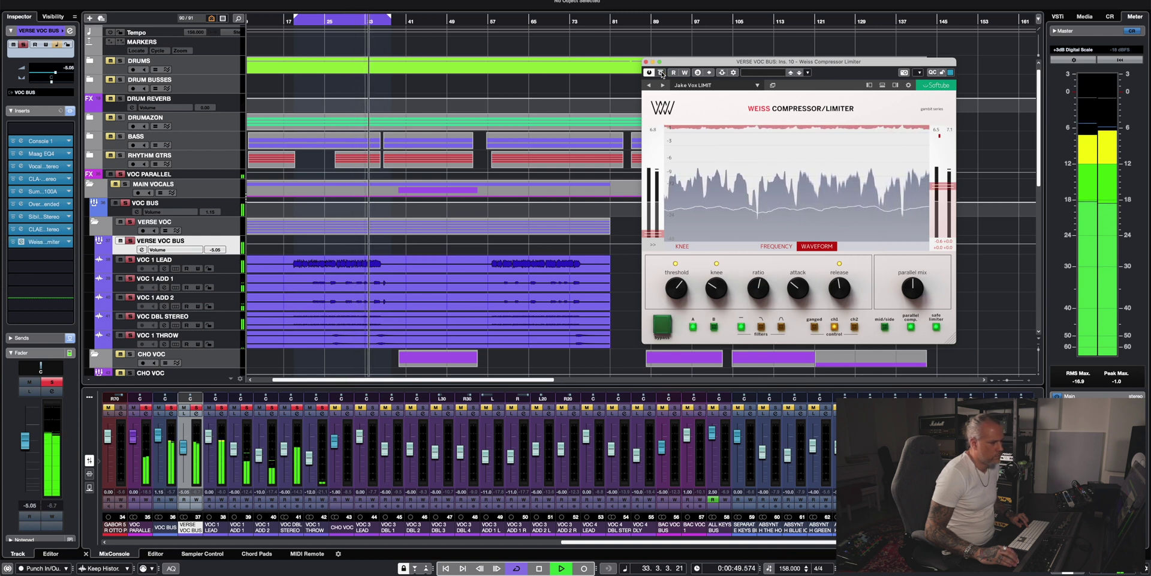
{"action": "key", "text": "space"}
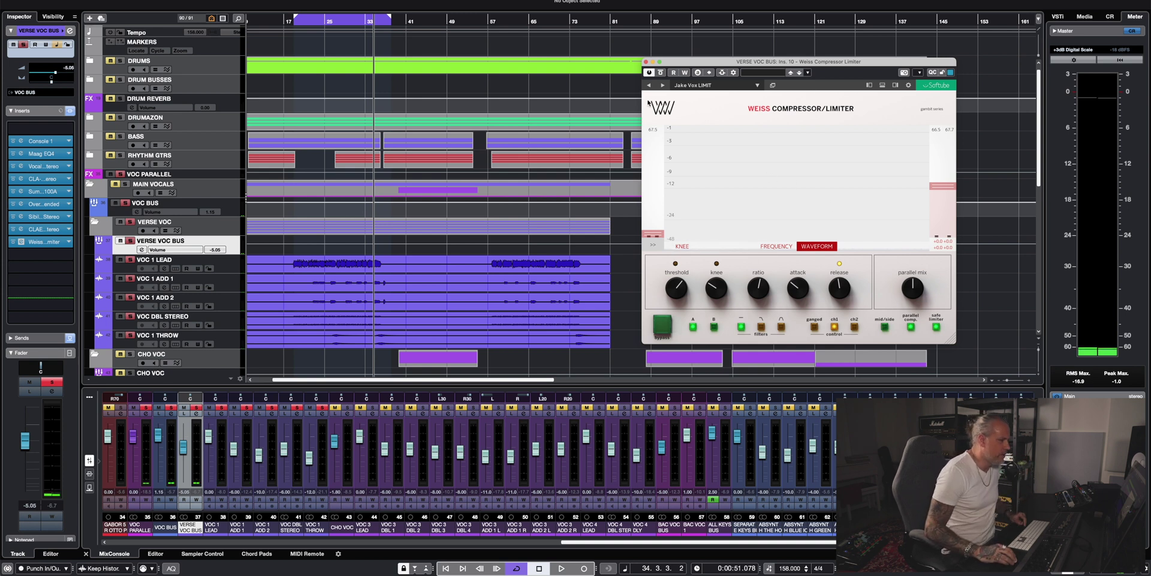
{"action": "left_click", "coordinate": [646, 62]}
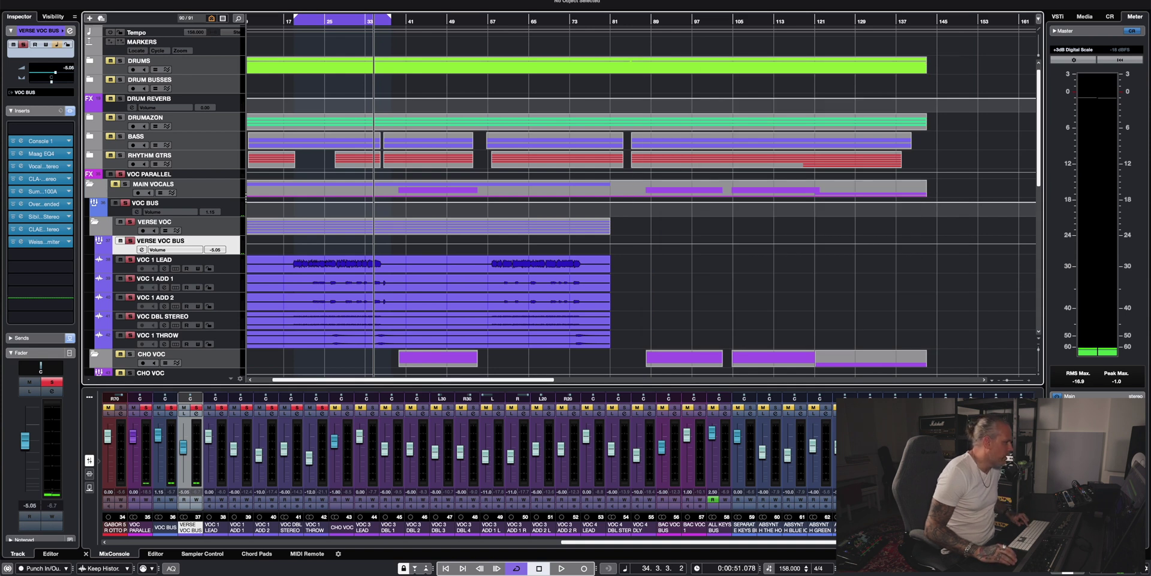
{"action": "left_click", "coordinate": [295, 23]}
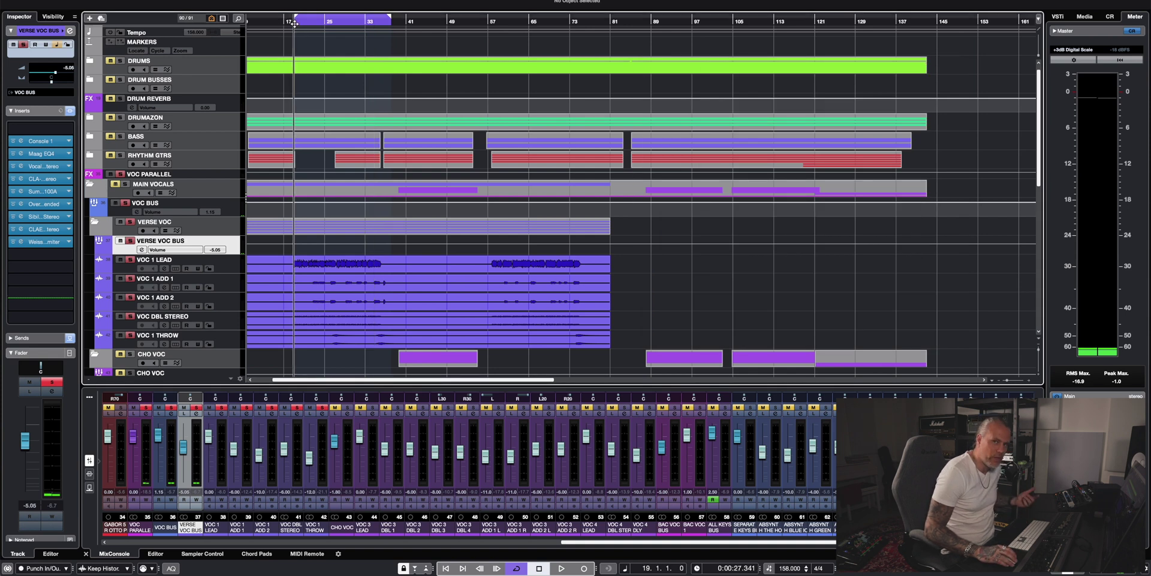
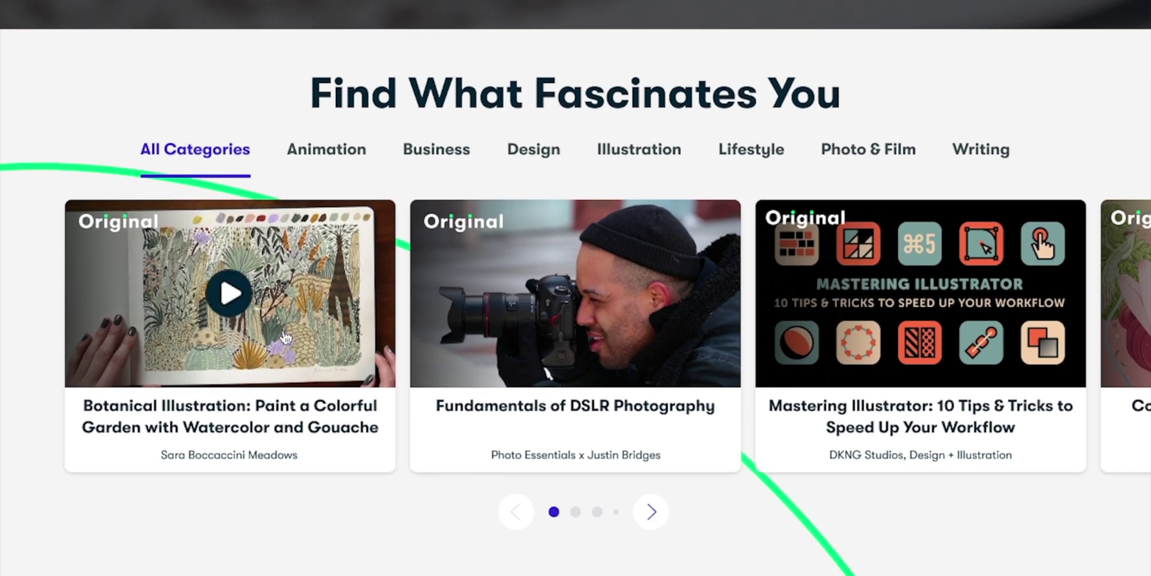
On Skillshare, open the Botanical Illustration class and look through its reviews, discussions, and projects and resources
{"action": "left_click", "coordinate": [232, 290]}
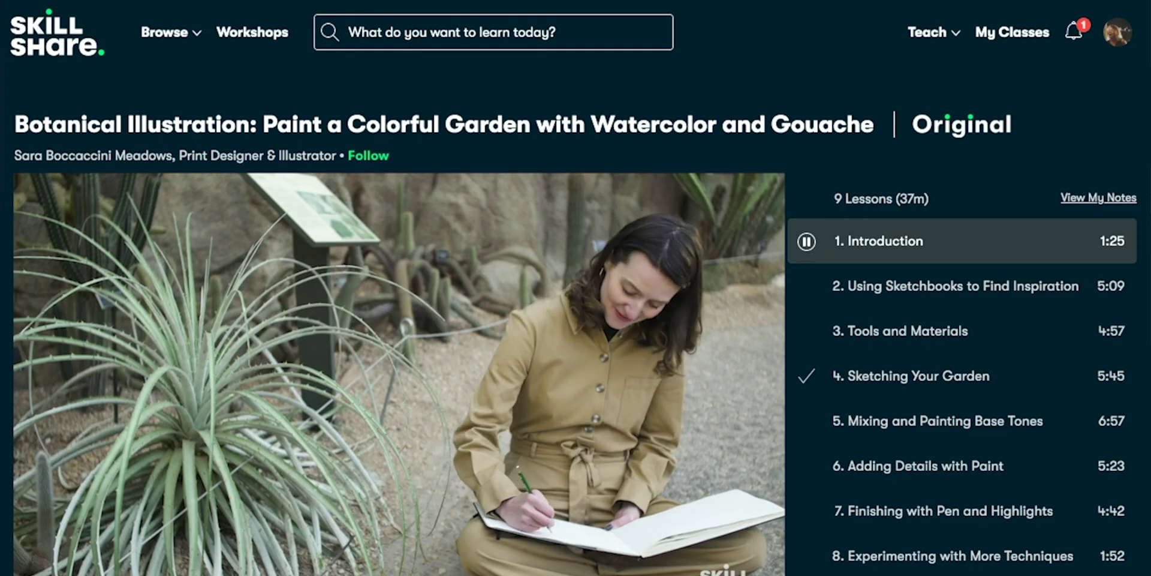
{"action": "scroll", "coordinate": [576, 287], "scroll_direction": "down", "scroll_amount": 2}
{"action": "scroll", "coordinate": [248, 220], "scroll_direction": "down", "scroll_amount": 6}
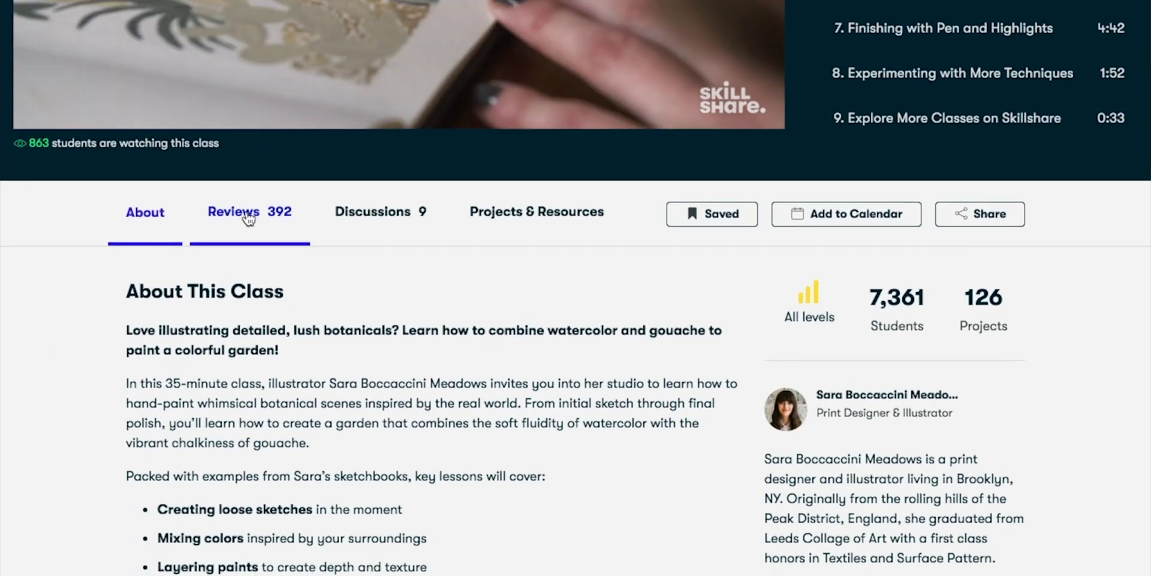
{"action": "left_click", "coordinate": [248, 217]}
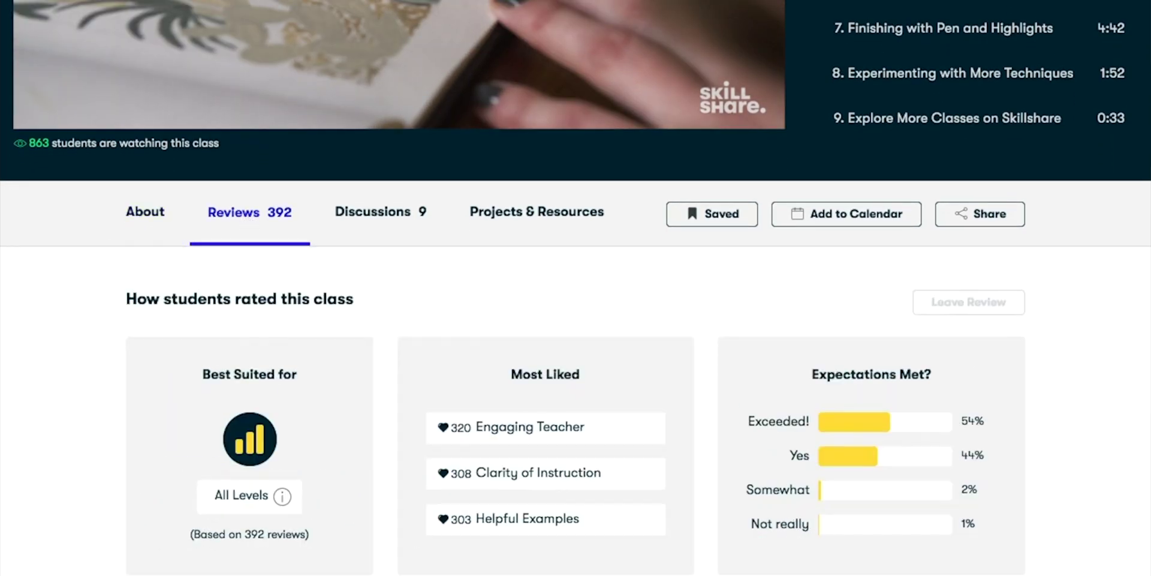
{"action": "left_click", "coordinate": [376, 232]}
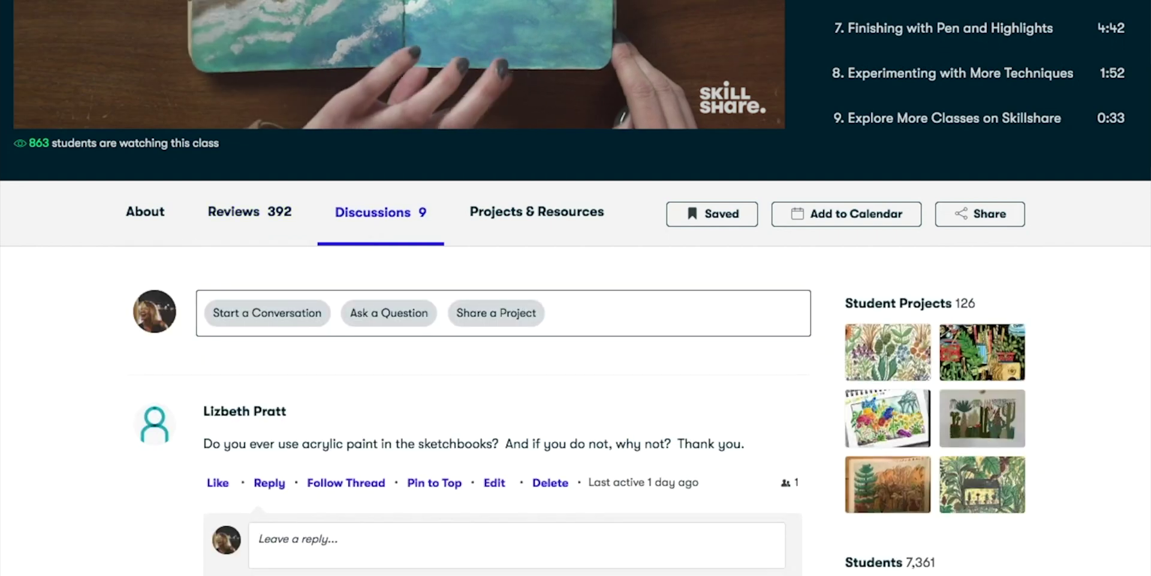
{"action": "left_click", "coordinate": [536, 212]}
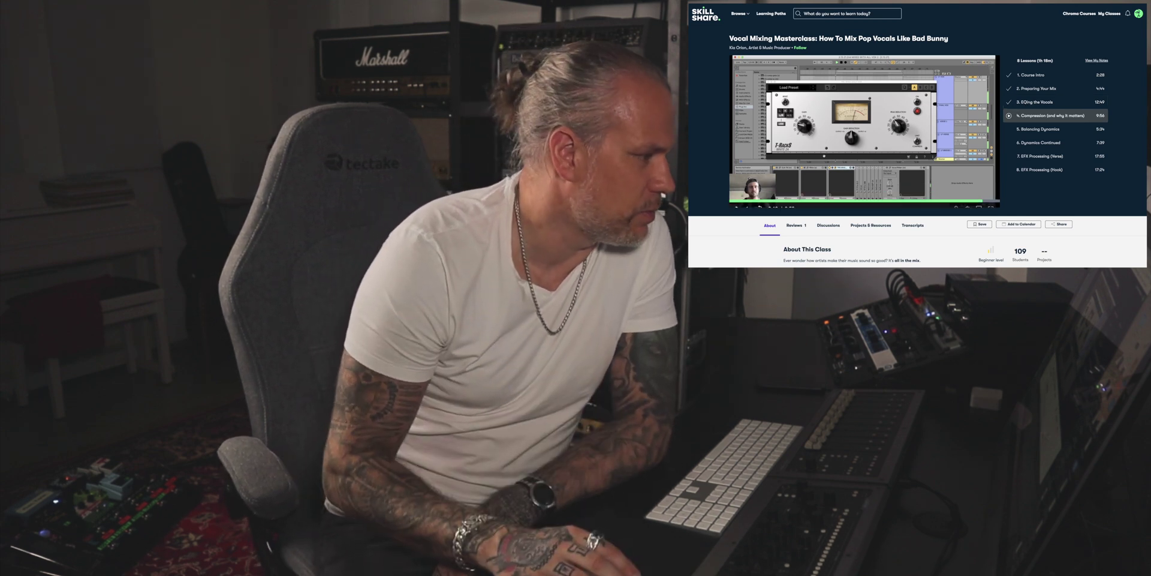
{"action": "scroll", "coordinate": [708, 85], "scroll_direction": "down", "scroll_amount": 1}
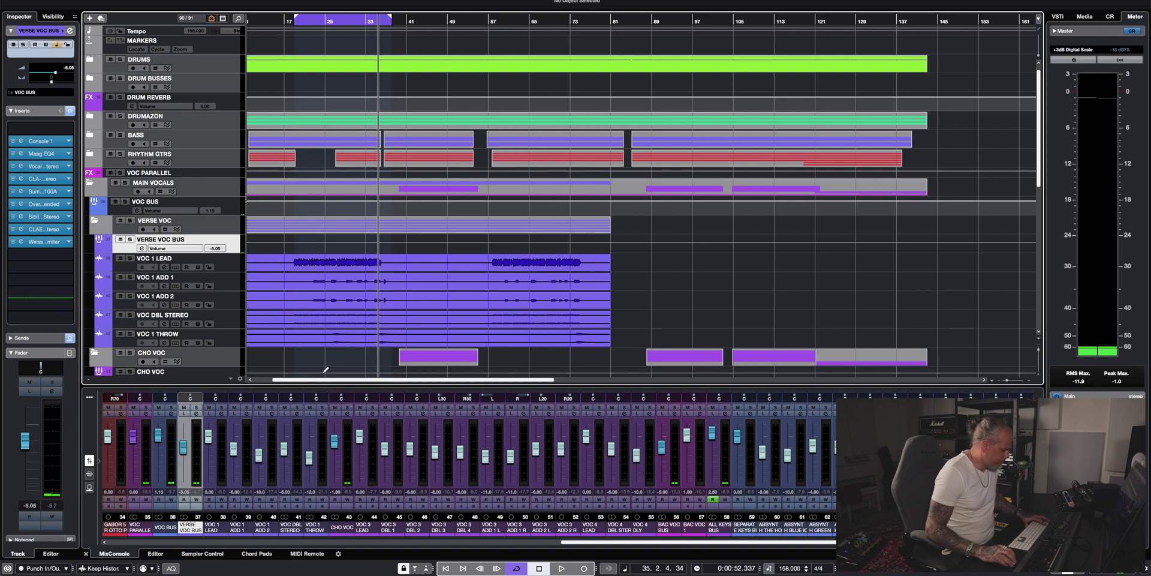
In the Cubase MixConsole, select VOC PARALLEL and examine its Console 1 and Tube-Tech CL 1B settings
{"action": "key", "text": "F3"}
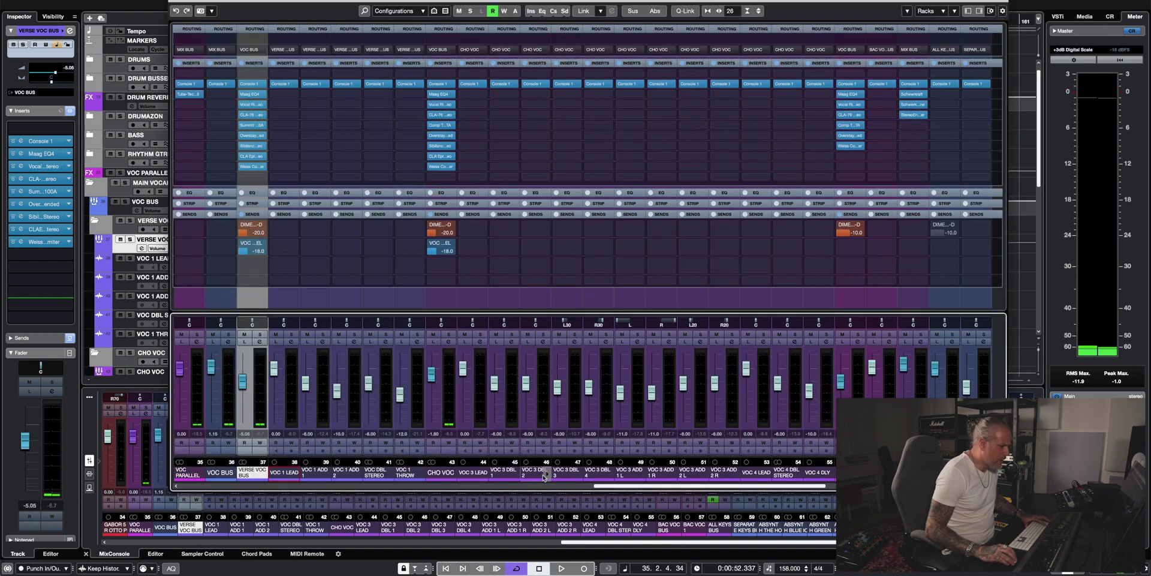
{"action": "scroll", "coordinate": [605, 487], "scroll_direction": "left", "scroll_amount": 5}
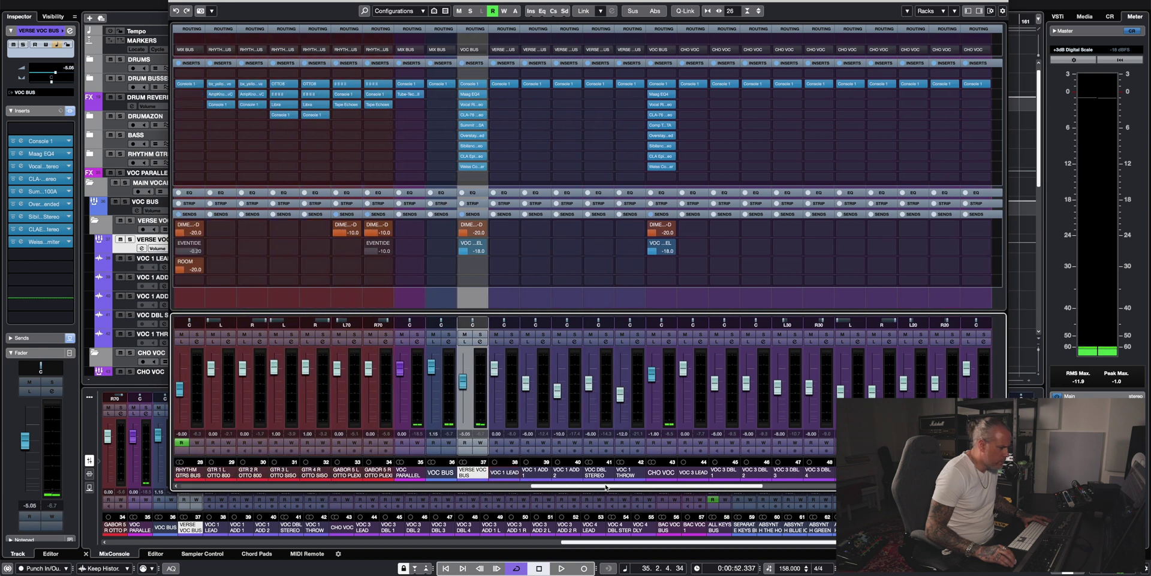
{"action": "scroll", "coordinate": [605, 487], "scroll_direction": "left", "scroll_amount": 2}
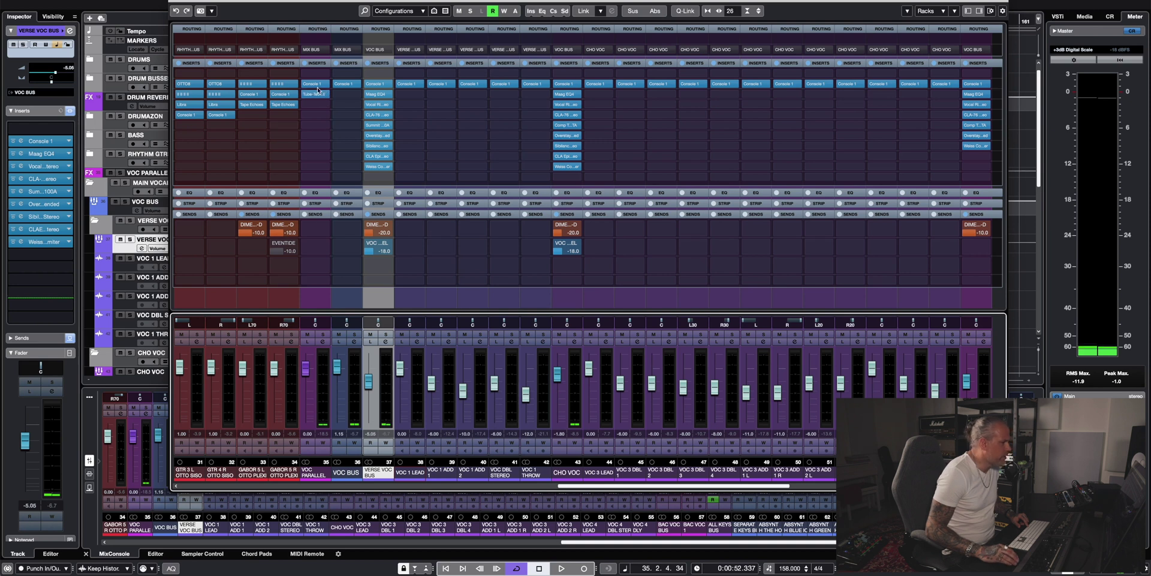
{"action": "left_click", "coordinate": [310, 473]}
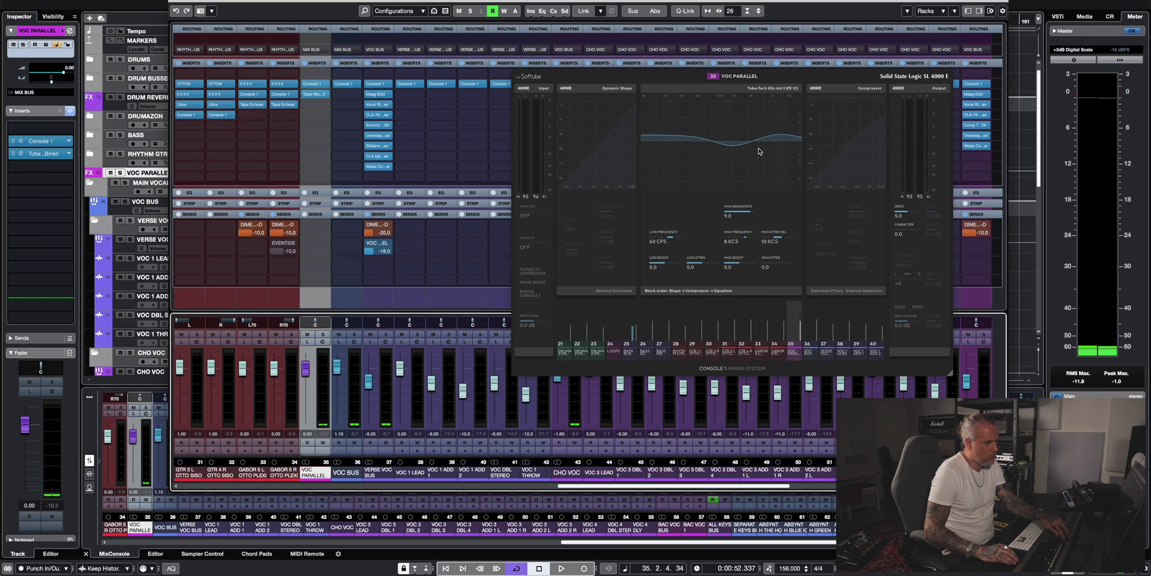
{"action": "left_click", "coordinate": [316, 96]}
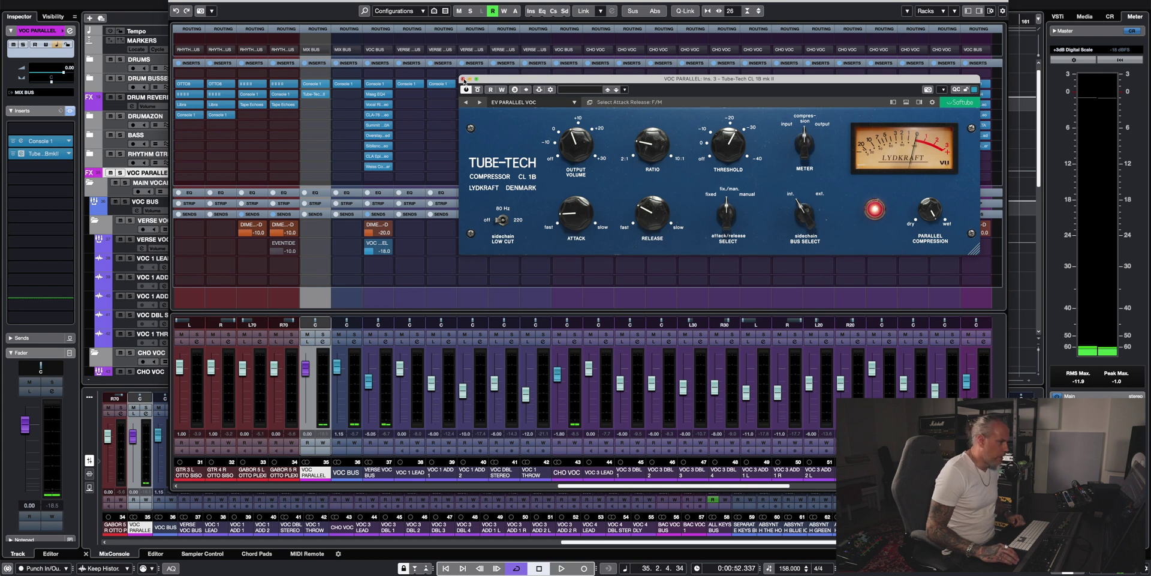
{"action": "left_click", "coordinate": [463, 79]}
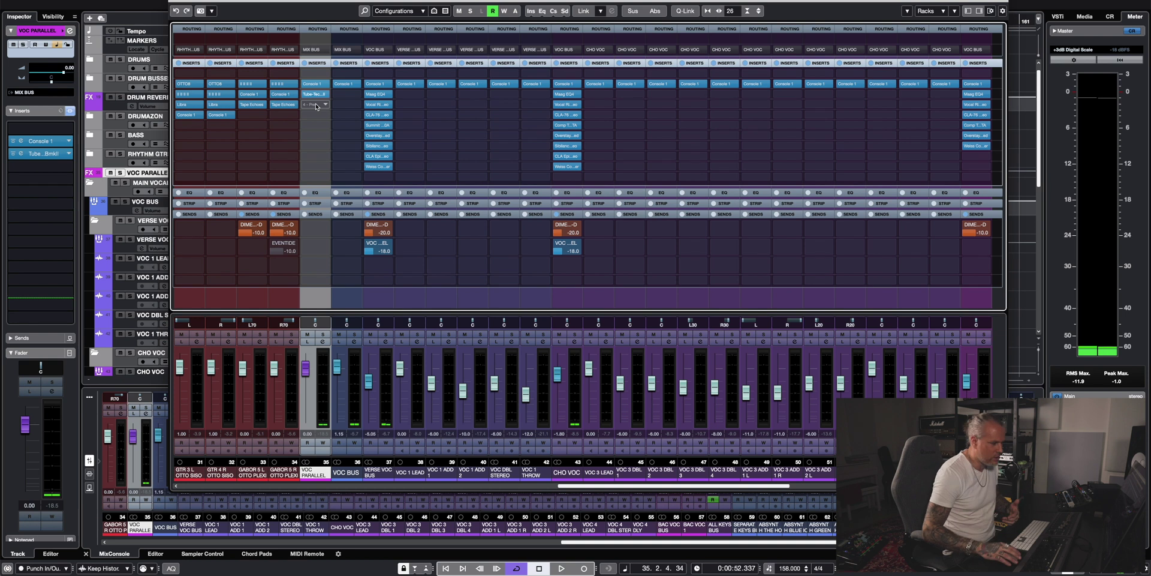
Solo VOC BUS during playback, compare the vocals with VOC PARALLEL soloed and unsoloed, and stop with it soloed
{"action": "left_click_drag", "start_coordinate": [592, 485], "coordinate": [627, 486]}
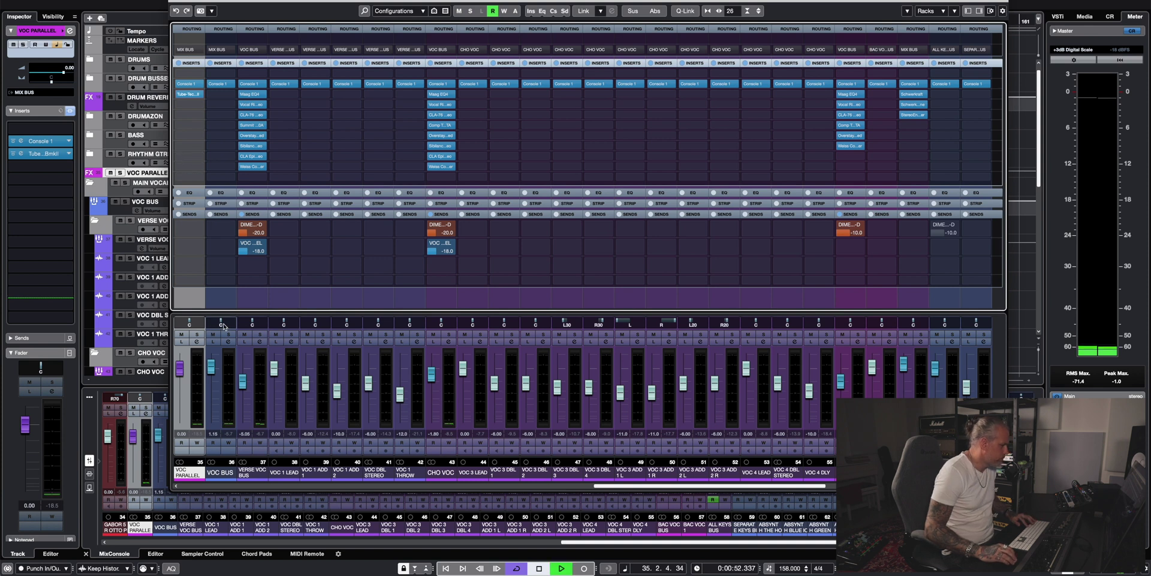
{"action": "key", "text": "space"}
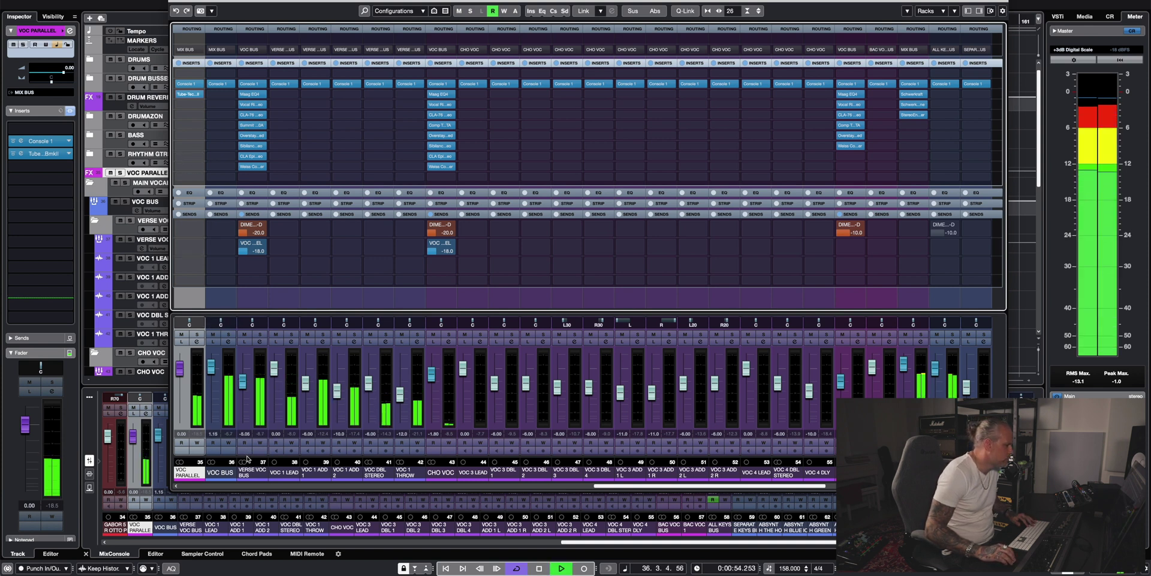
{"action": "left_click", "coordinate": [198, 333]}
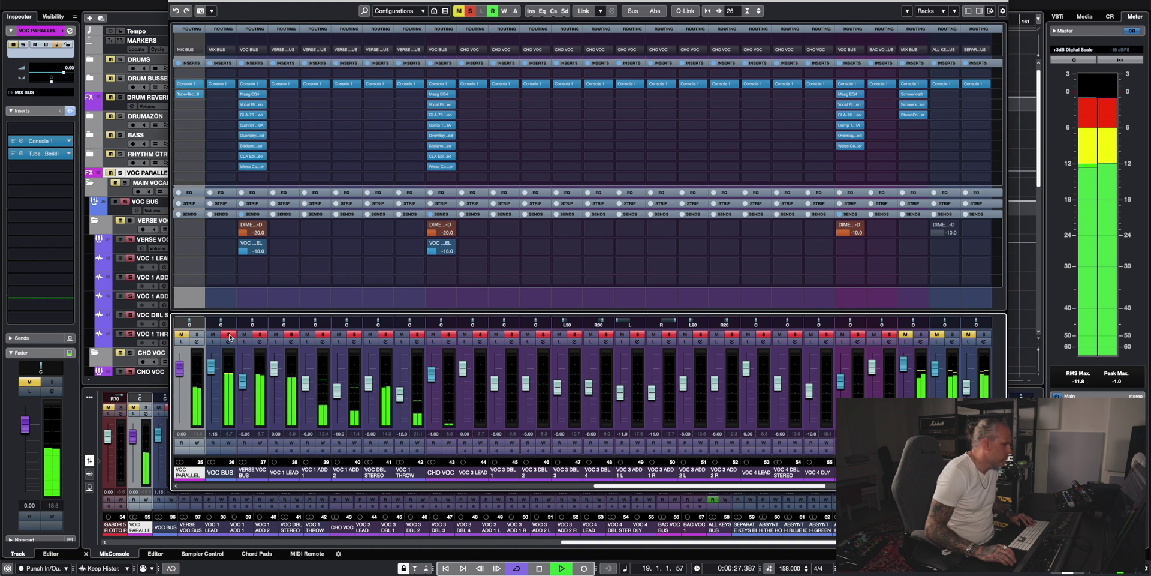
{"action": "left_click", "coordinate": [197, 334]}
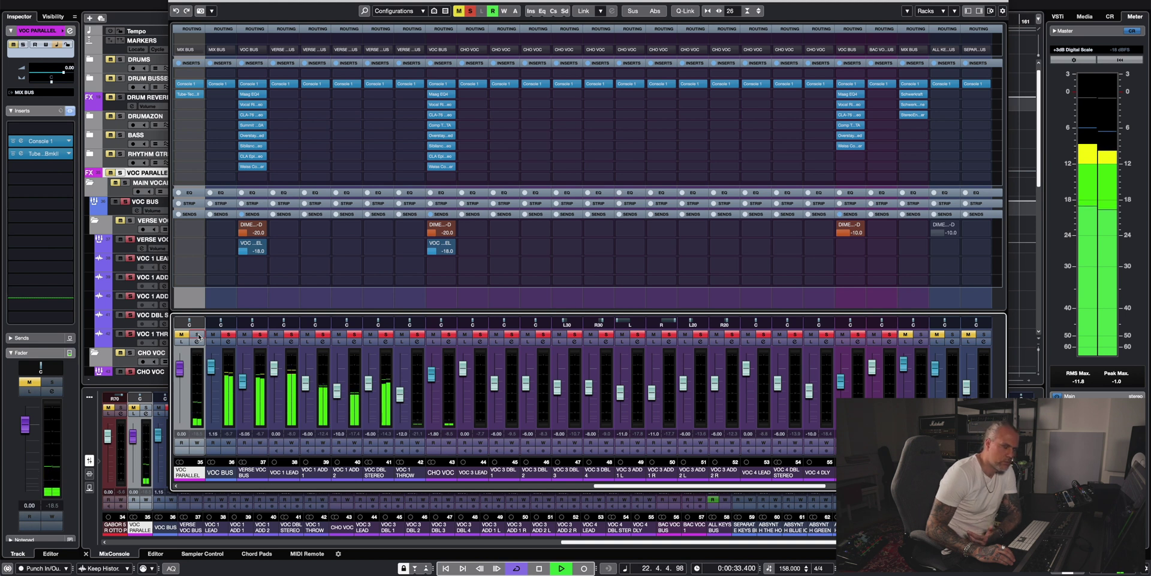
{"action": "left_click", "coordinate": [198, 334]}
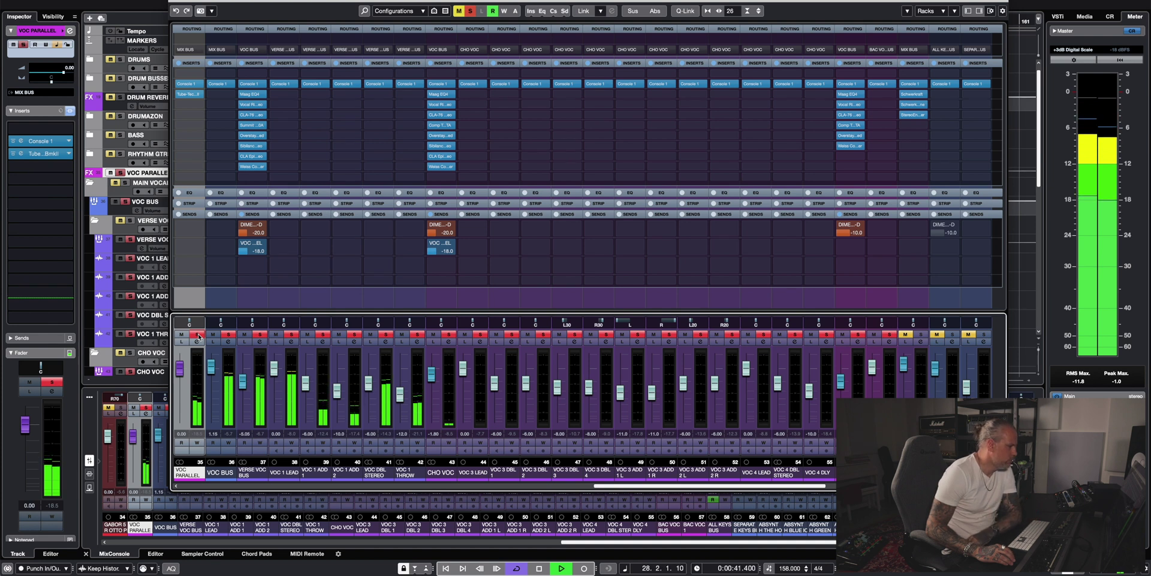
{"action": "left_click", "coordinate": [198, 334]}
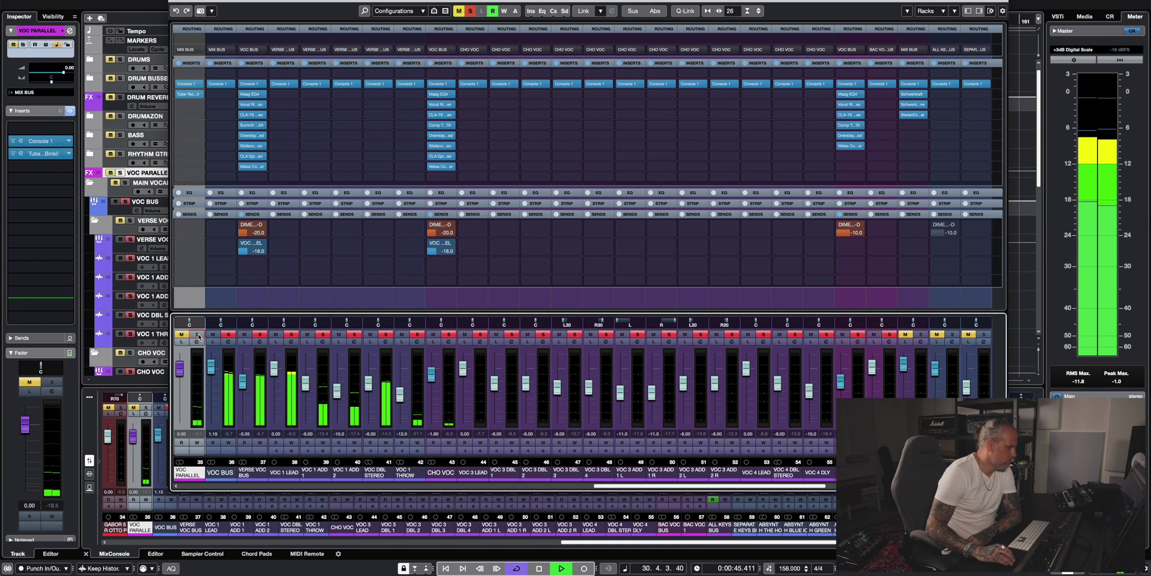
{"action": "left_click", "coordinate": [198, 333]}
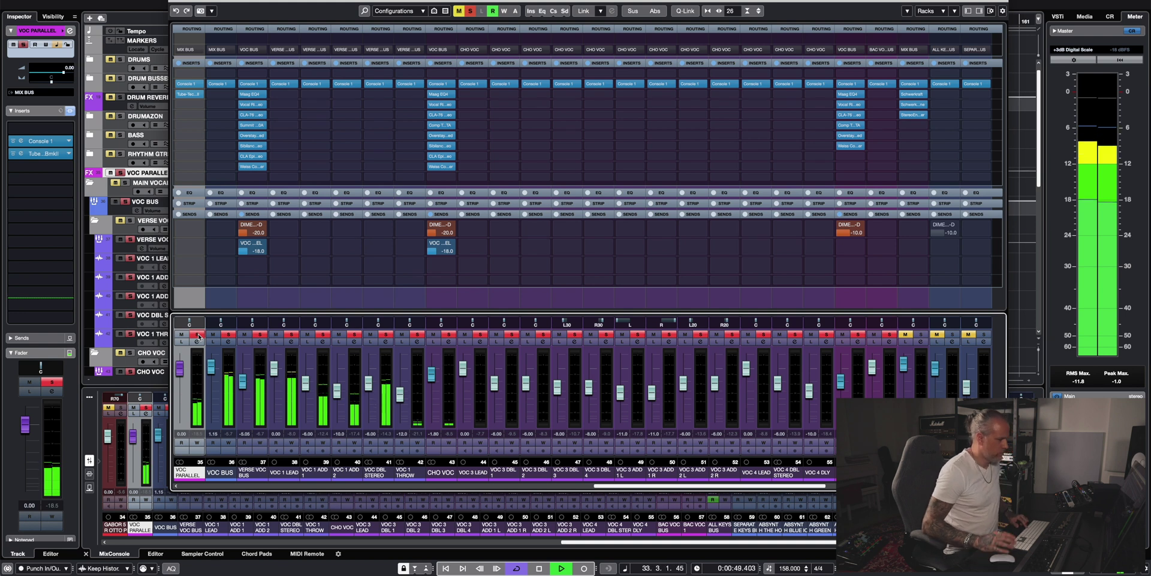
{"action": "key", "text": "space"}
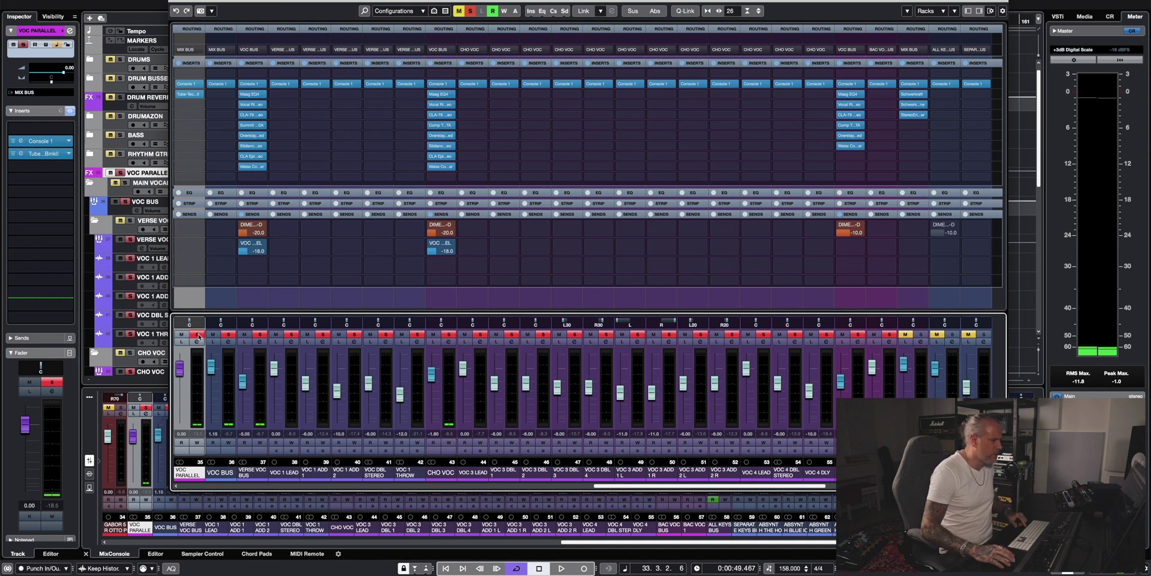
Restart playback and clear all solo and mute states so the full mix plays
{"action": "key", "text": "space"}
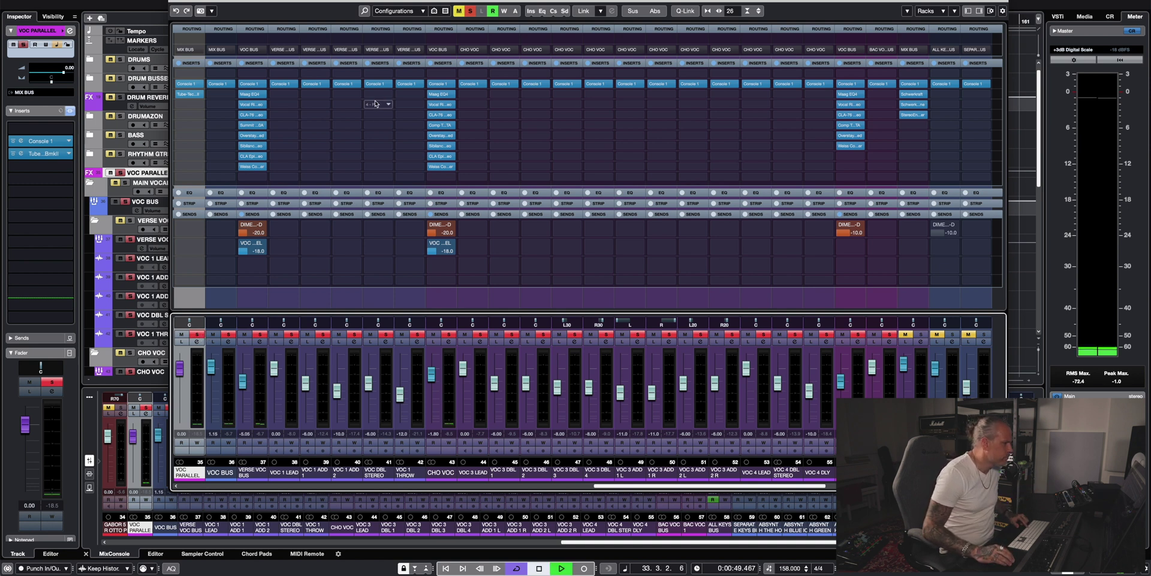
{"action": "left_click", "coordinate": [470, 12]}
{"action": "left_click", "coordinate": [459, 11]}
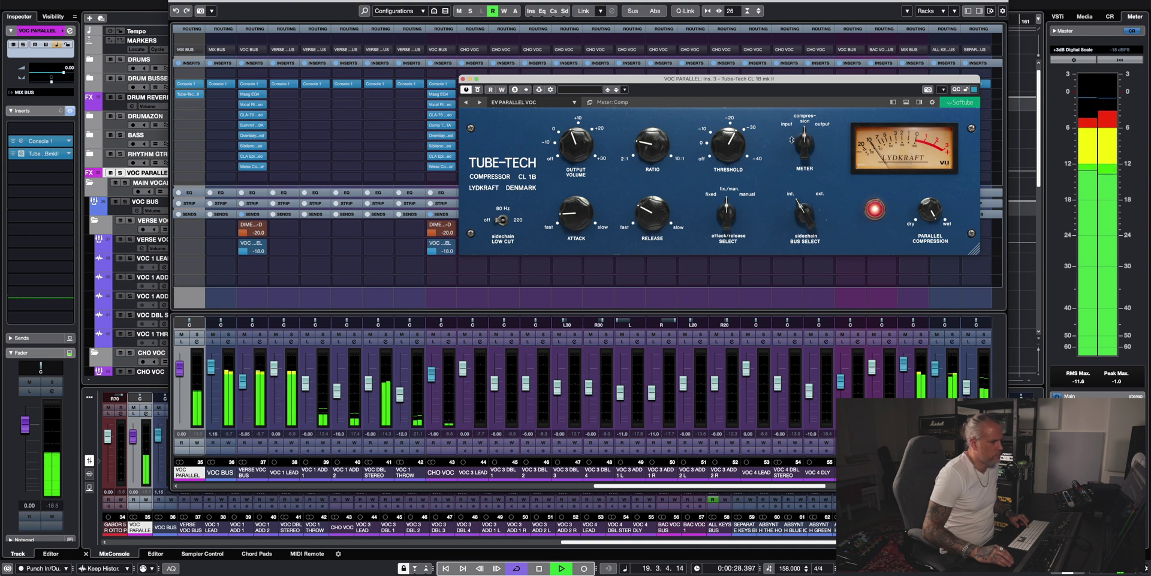
Compare the full mix with the VOC PARALLEL Tube-Tech CL 1B bypassed and active, and stop playback
{"action": "left_click", "coordinate": [477, 90]}
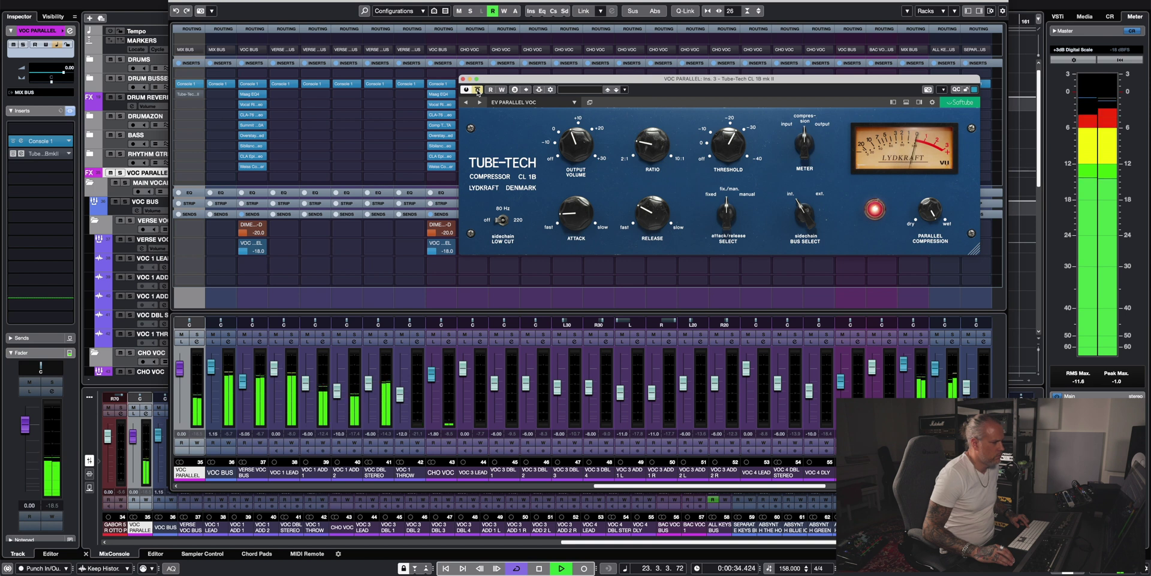
{"action": "left_click", "coordinate": [477, 90]}
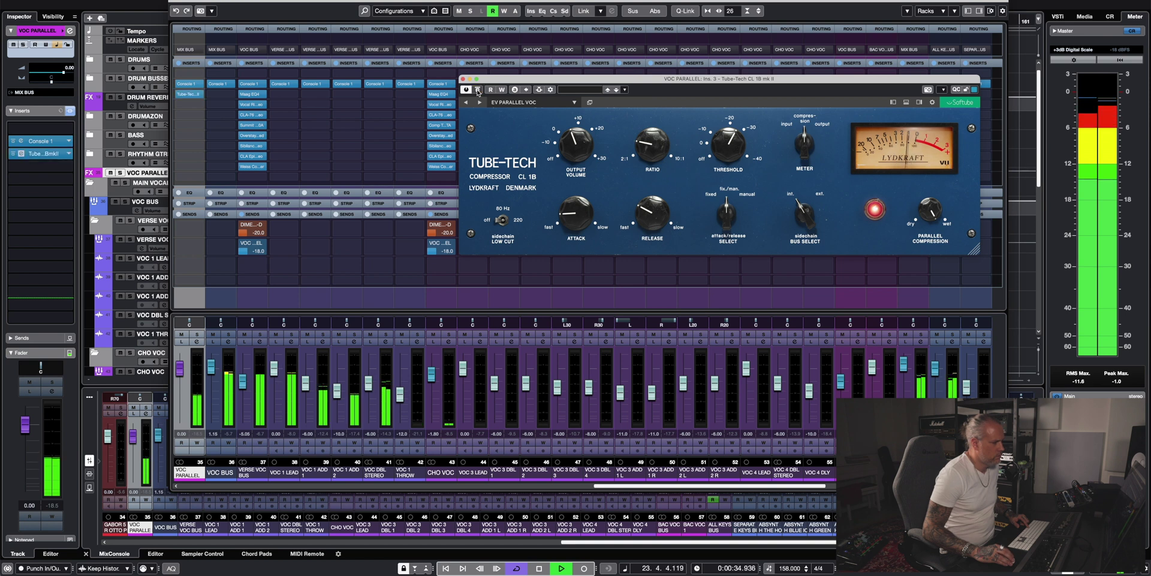
{"action": "left_click", "coordinate": [181, 335]}
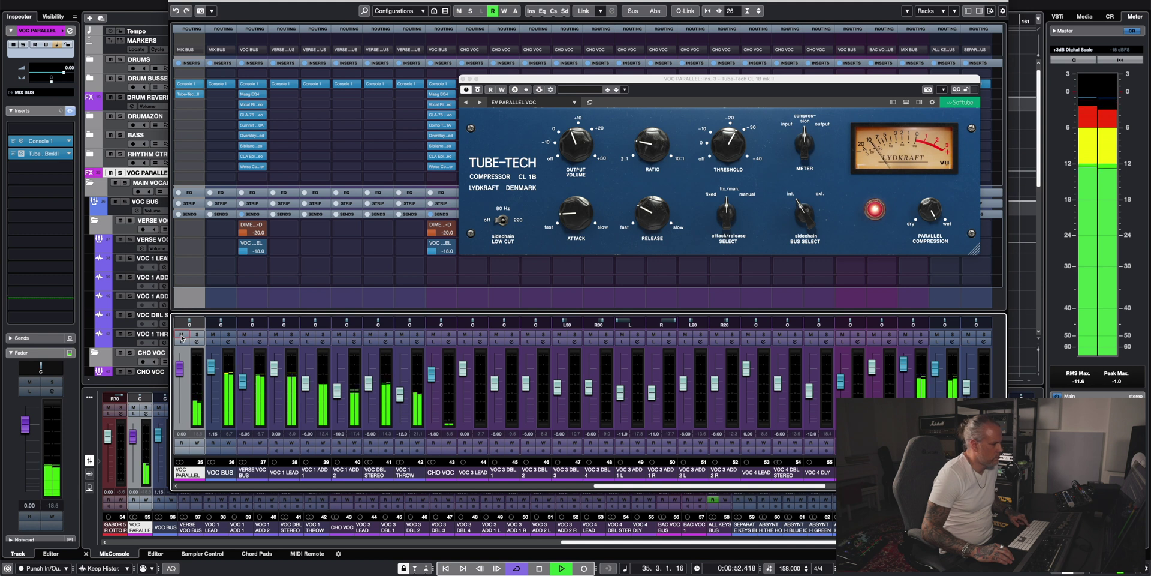
{"action": "key", "text": "space"}
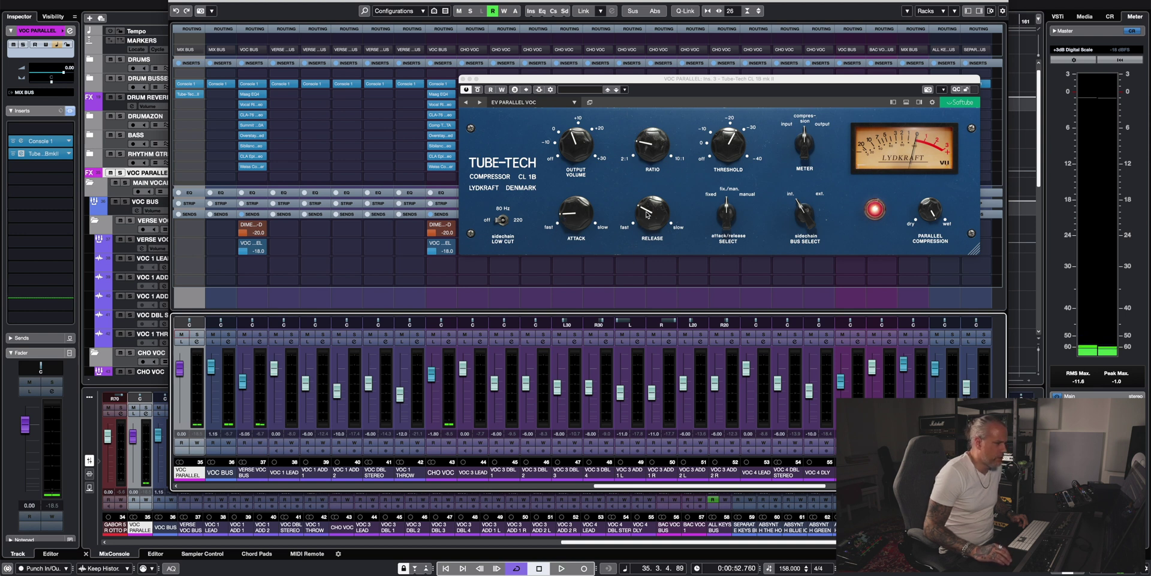
Reload the EV PARALLEL VOC preset in the Tube-Tech CL 1B and close the plug-in
{"action": "left_click", "coordinate": [648, 144]}
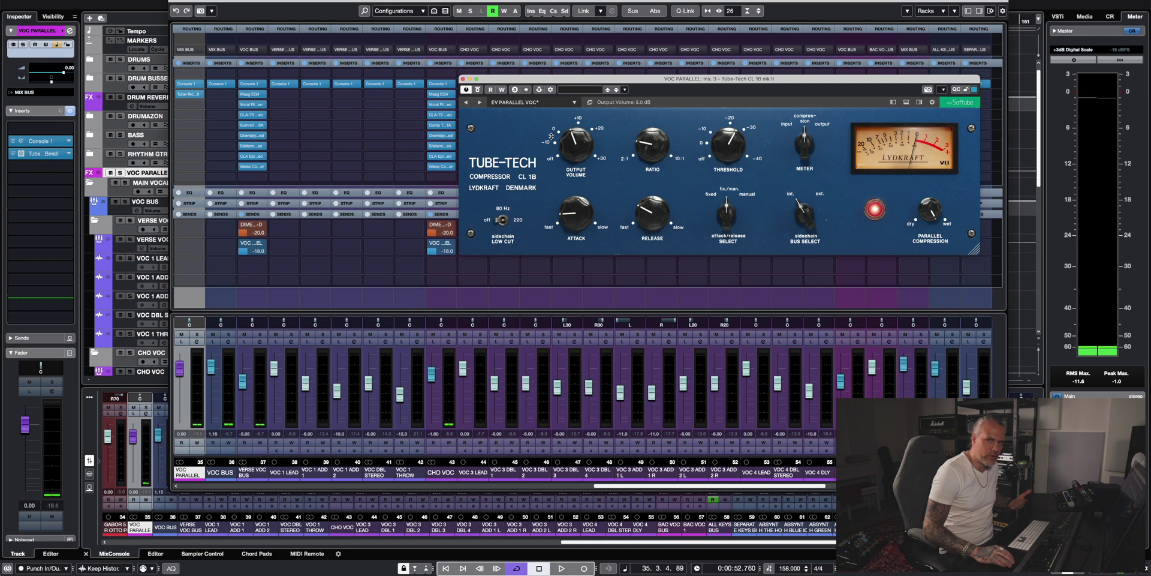
{"action": "left_click", "coordinate": [576, 103]}
{"action": "left_click", "coordinate": [523, 159]}
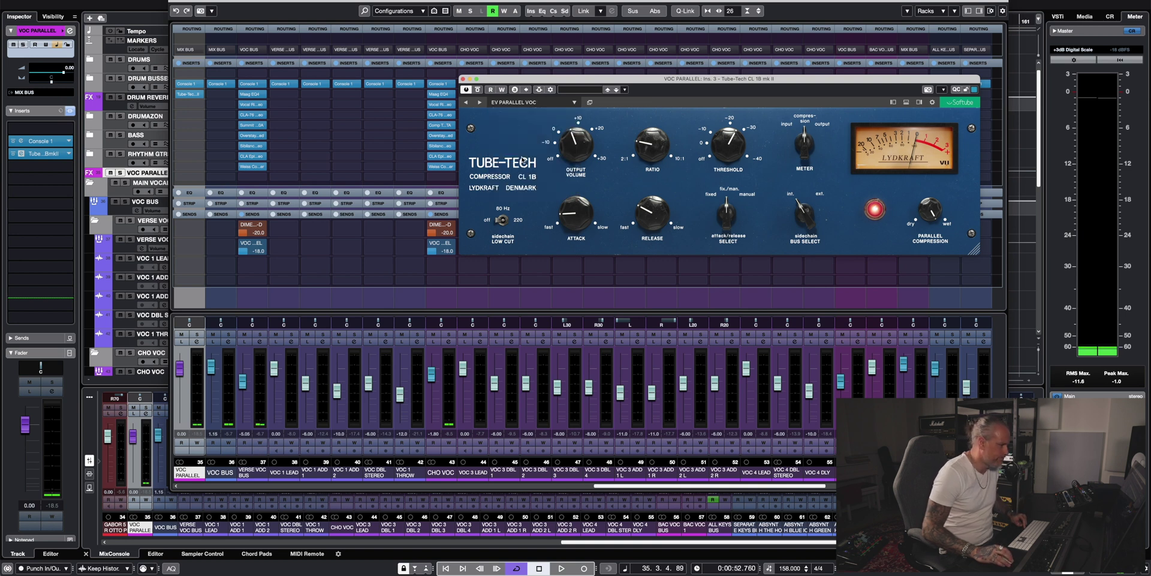
{"action": "left_click", "coordinate": [462, 79]}
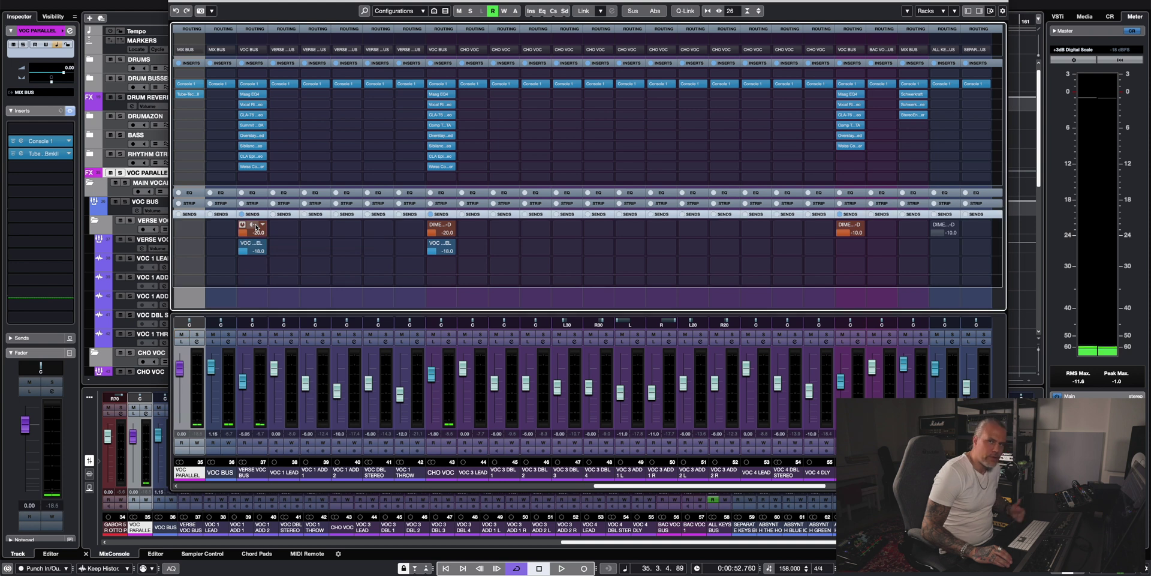
Examine the Chorus DIMENSION-D insert on the DIMENSION-D effect channel, close it, and return to the vocal channels
{"action": "scroll", "coordinate": [703, 488], "scroll_direction": "right", "scroll_amount": 6}
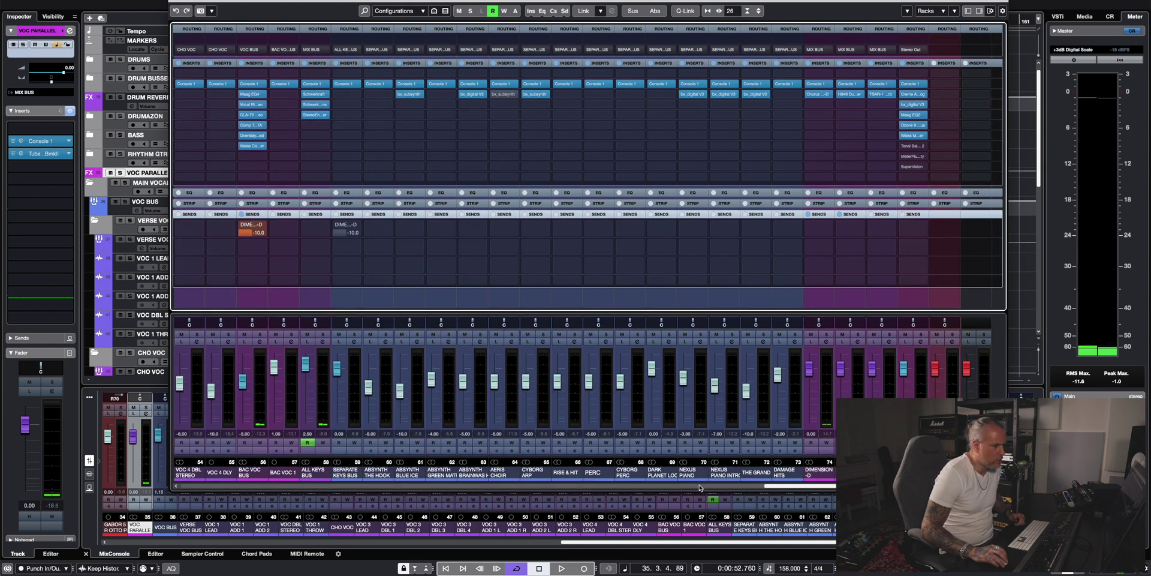
{"action": "left_click", "coordinate": [817, 94]}
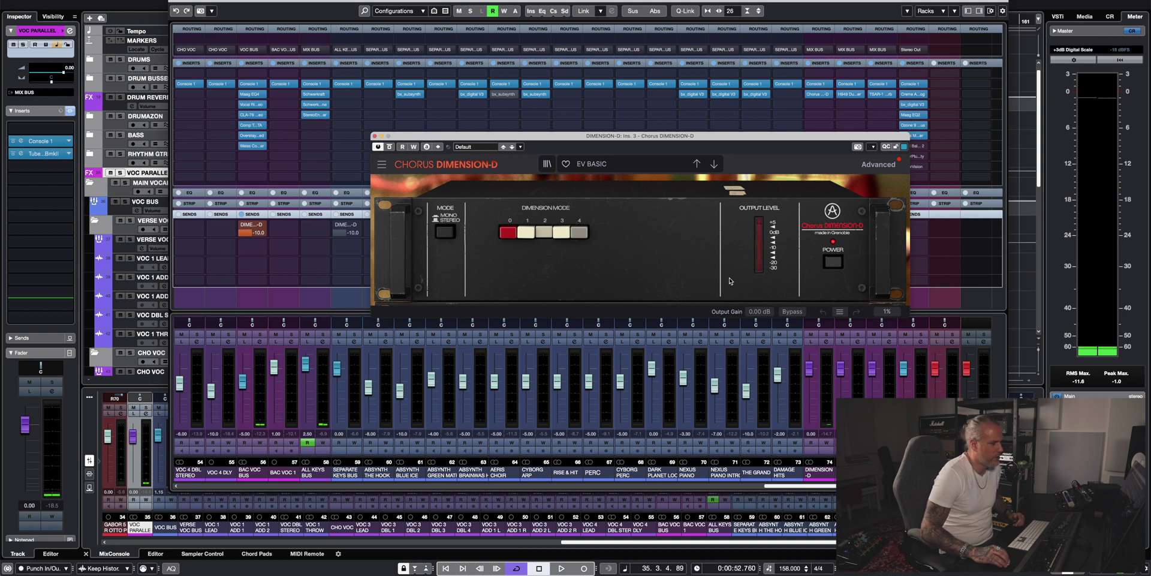
{"action": "left_click", "coordinate": [375, 137]}
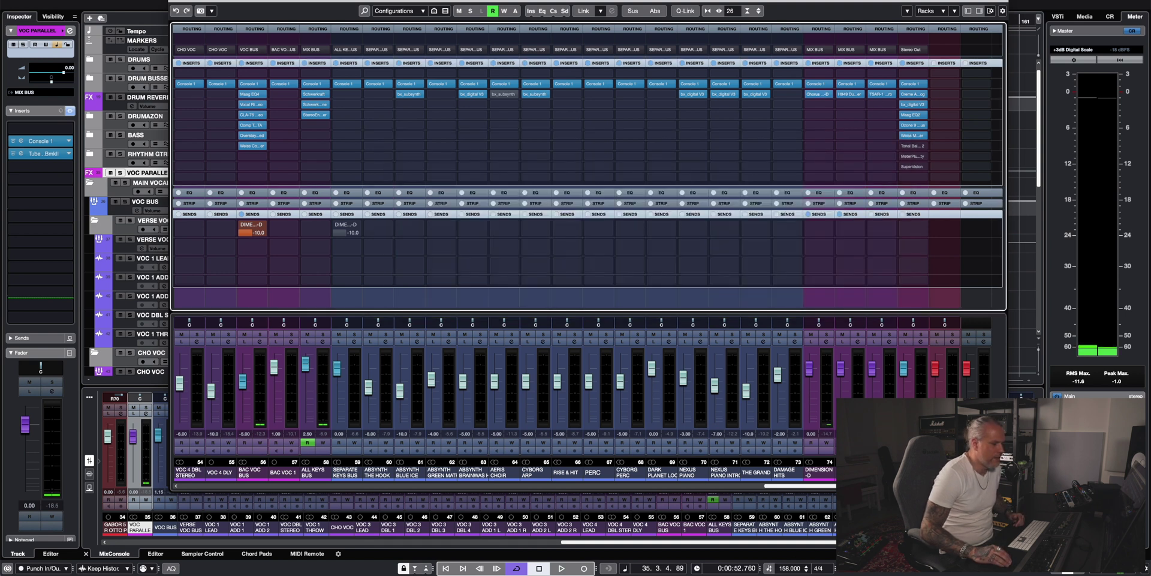
{"action": "scroll", "coordinate": [825, 487], "scroll_direction": "left", "scroll_amount": 3}
{"action": "scroll", "coordinate": [825, 487], "scroll_direction": "left", "scroll_amount": 8}
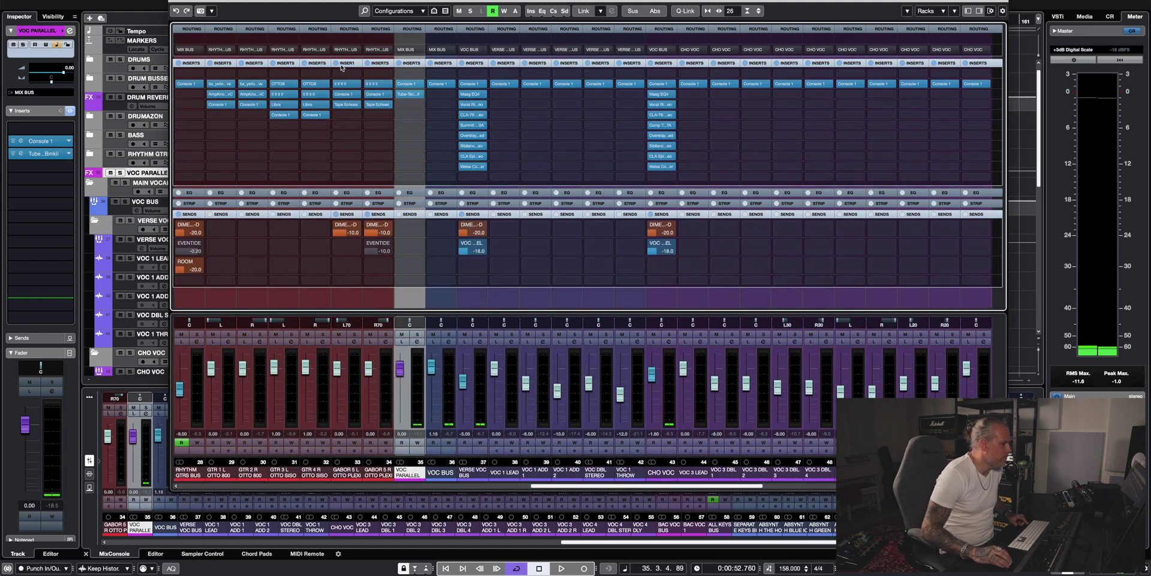
Play with VOC BUS and VOC PARALLEL soloed, compare the vocals with the VERSE VOC BUS DIMENSION-D send off and on, and stop
{"action": "key", "text": "space"}
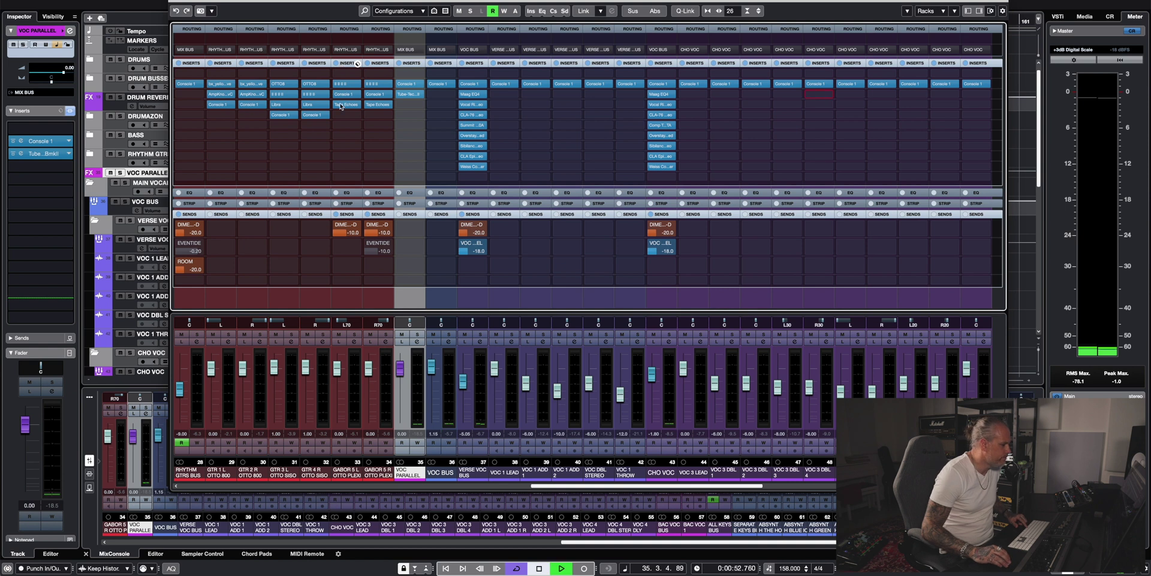
{"action": "left_click", "coordinate": [448, 334]}
{"action": "left_click", "coordinate": [417, 334]}
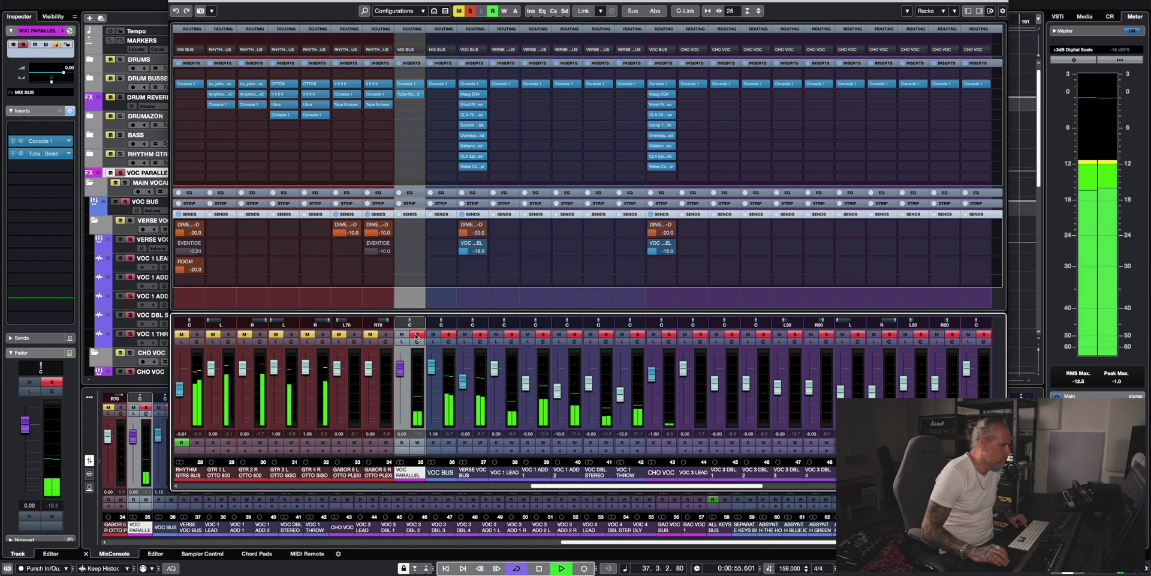
{"action": "left_click", "coordinate": [463, 225]}
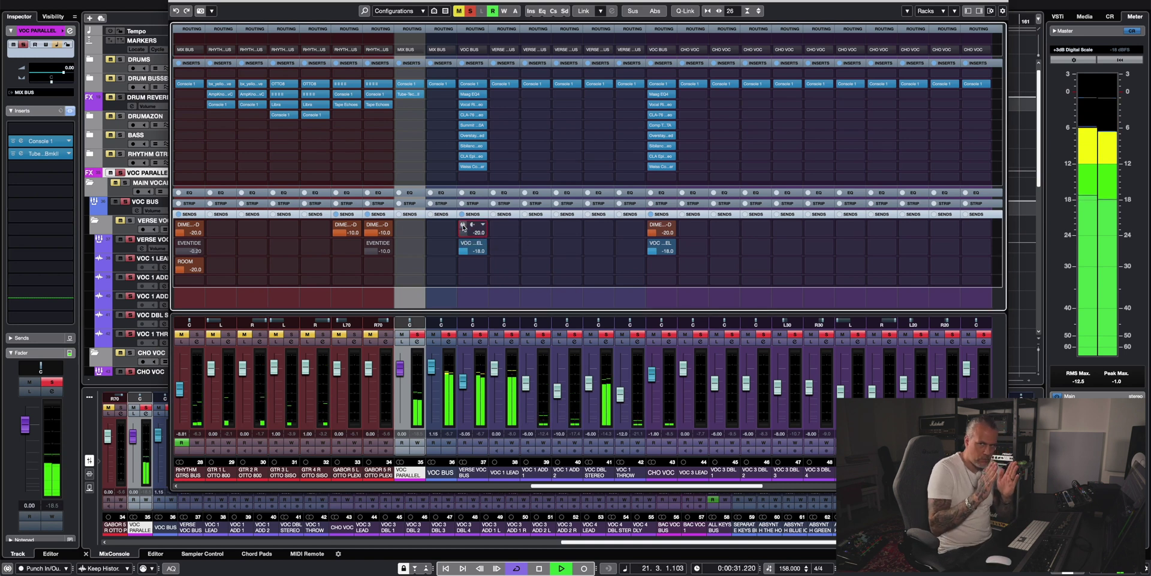
{"action": "left_click", "coordinate": [463, 226]}
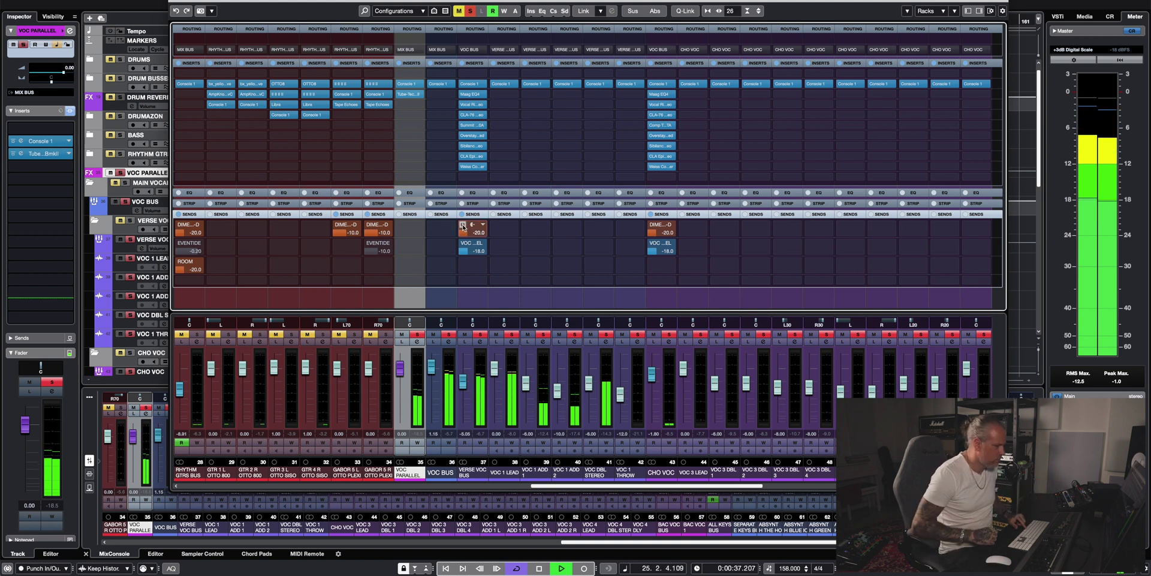
{"action": "key", "text": "space"}
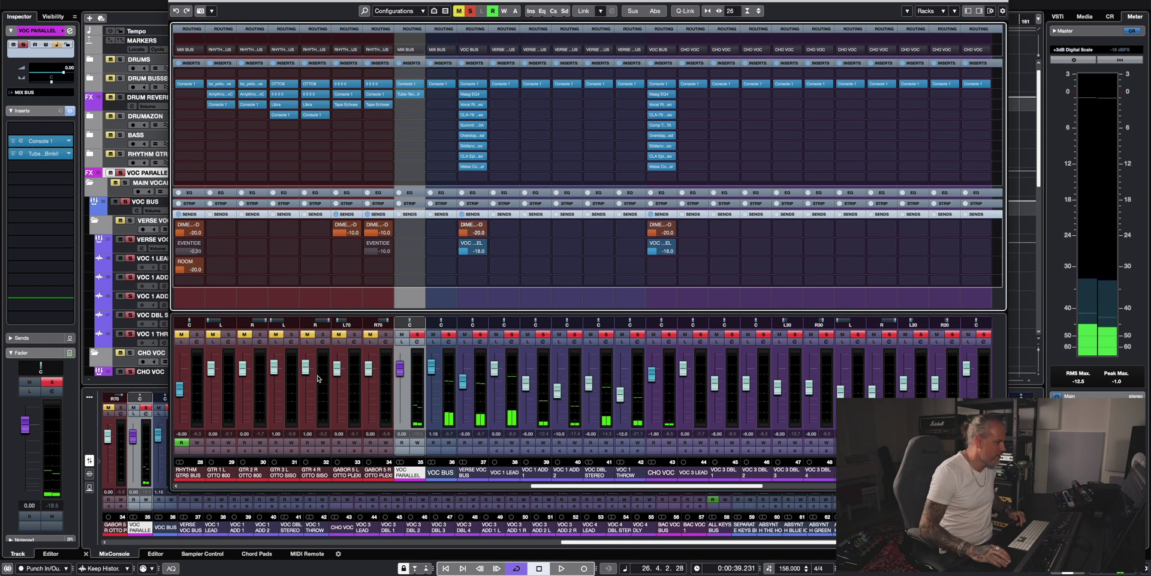
Clear the solo states, close the full MixConsole, and select the CHO VOC bus track in the project's track list
{"action": "scroll", "coordinate": [597, 487], "scroll_direction": "up", "scroll_amount": 3}
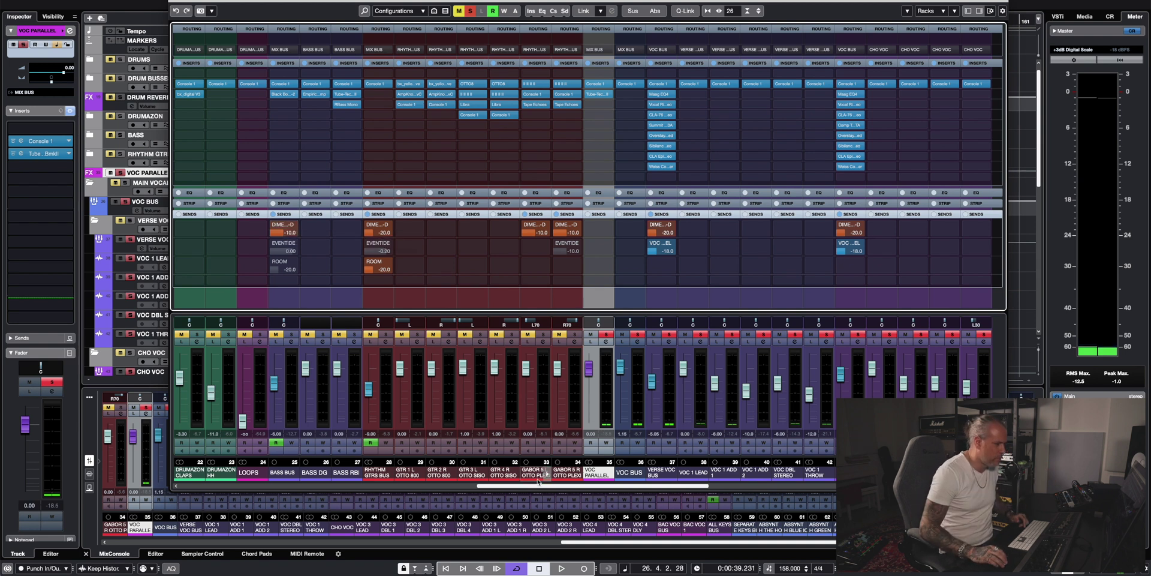
{"action": "scroll", "coordinate": [567, 487], "scroll_direction": "down", "scroll_amount": 2}
{"action": "scroll", "coordinate": [568, 487], "scroll_direction": "down", "scroll_amount": 4}
{"action": "key", "text": "F3"}
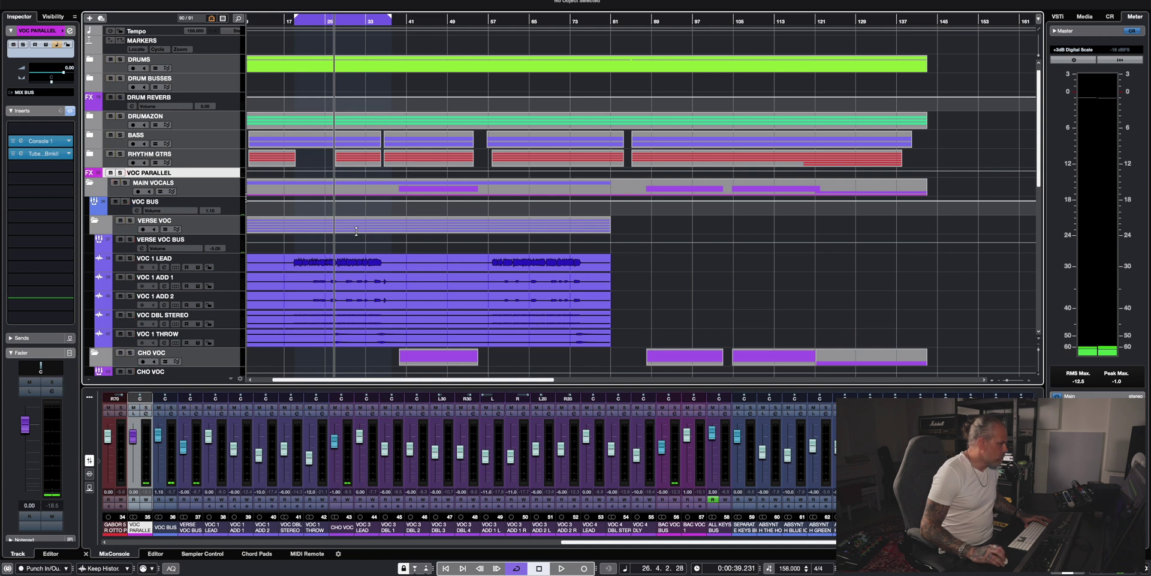
{"action": "scroll", "coordinate": [358, 234], "scroll_direction": "down", "scroll_amount": 5}
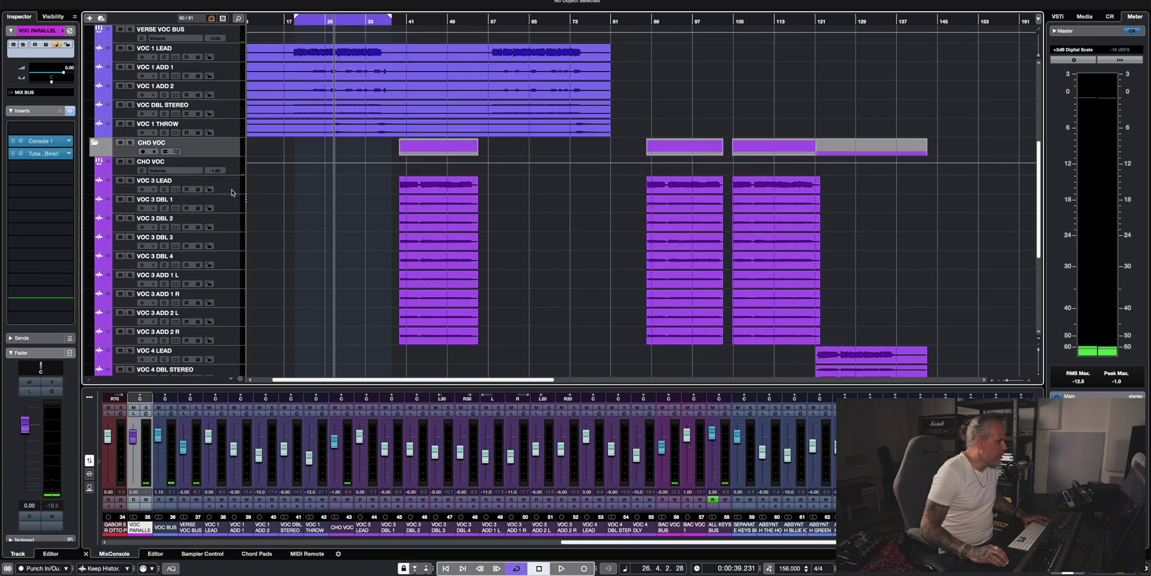
{"action": "left_click", "coordinate": [232, 190]}
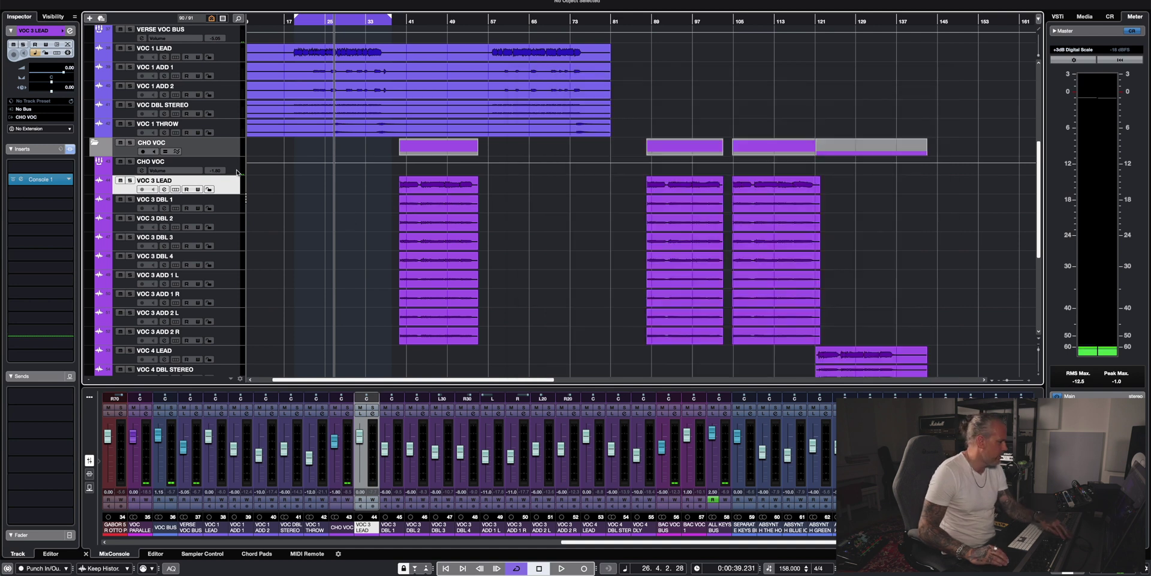
{"action": "left_click", "coordinate": [227, 165]}
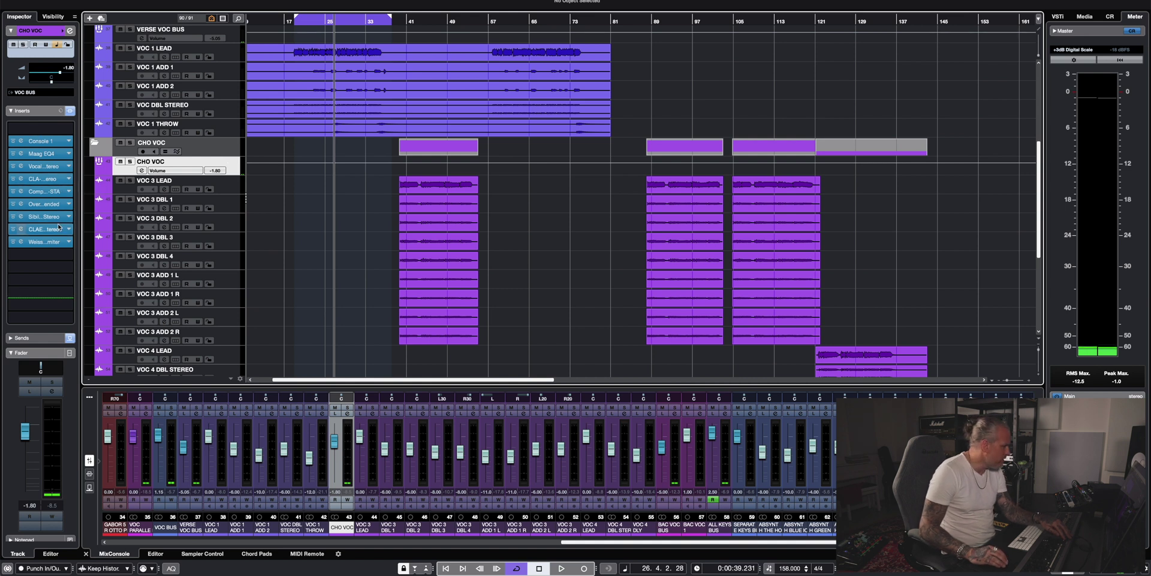
Move the playback cycle range so that it spans the first block of chorus vocal clips
{"action": "left_click_drag", "start_coordinate": [349, 21], "coordinate": [462, 20]}
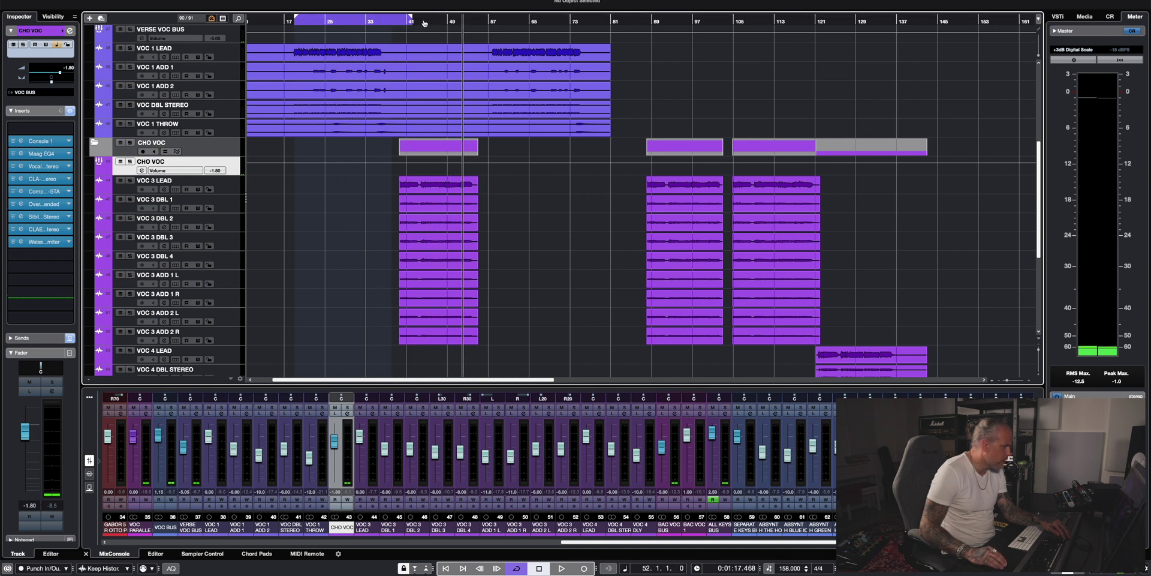
{"action": "left_click_drag", "start_coordinate": [390, 18], "coordinate": [467, 22]}
{"action": "left_click_drag", "start_coordinate": [295, 18], "coordinate": [402, 19]}
Open CLA Epic on CHO VOC, browse its artist presets to the Devin Townsend group, and close the plug-in without changing the preset
{"action": "left_click", "coordinate": [42, 229]}
{"action": "left_click_drag", "start_coordinate": [239, 48], "coordinate": [370, 49]}
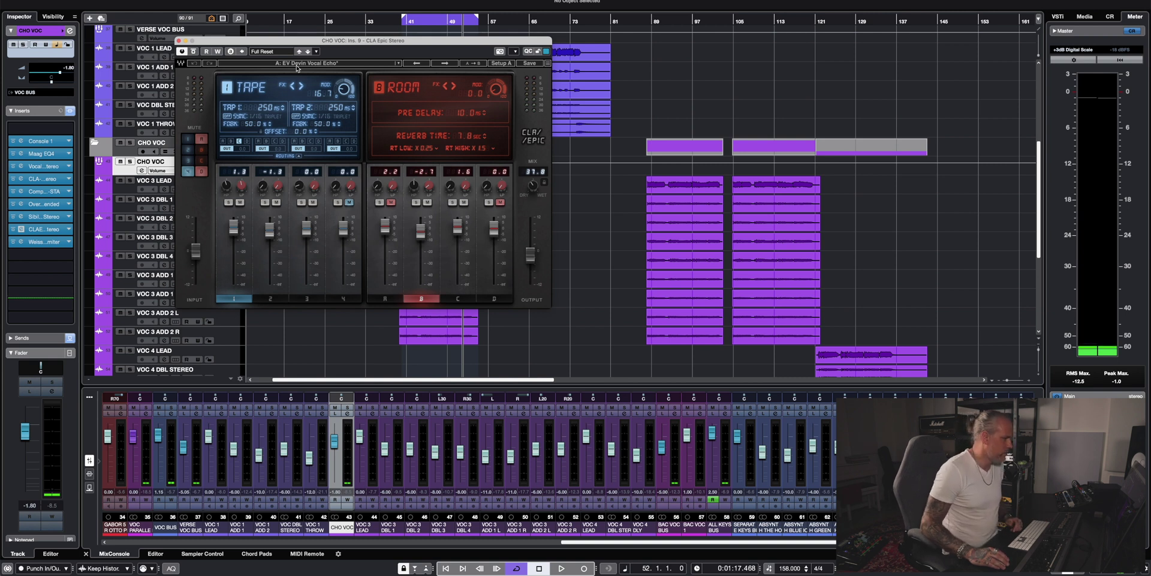
{"action": "left_click", "coordinate": [358, 63]}
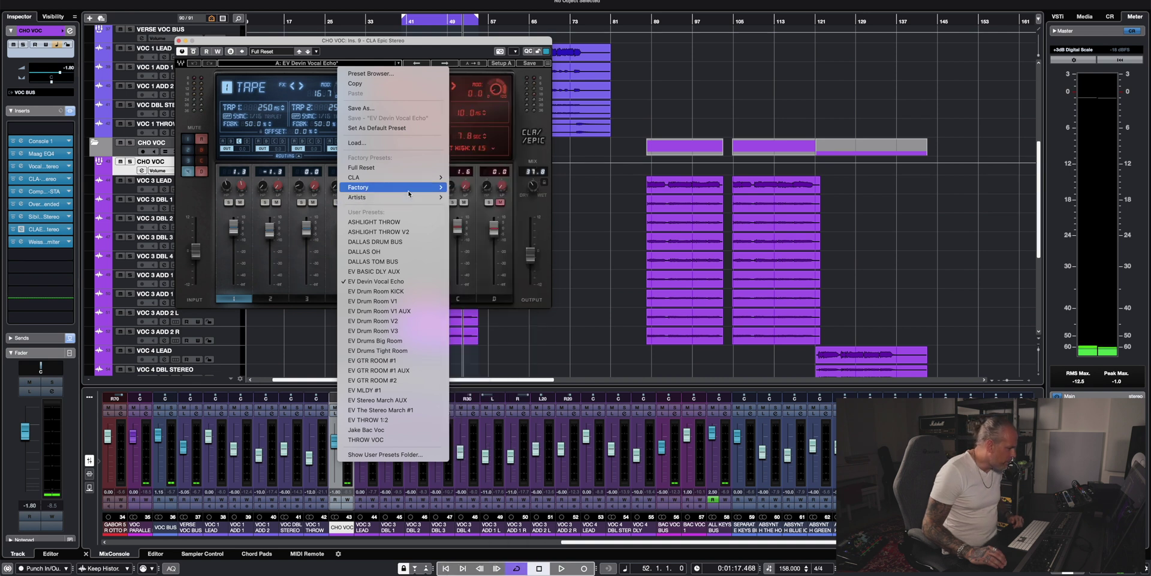
{"action": "mouse_move", "coordinate": [408, 198]}
{"action": "mouse_move", "coordinate": [497, 168]}
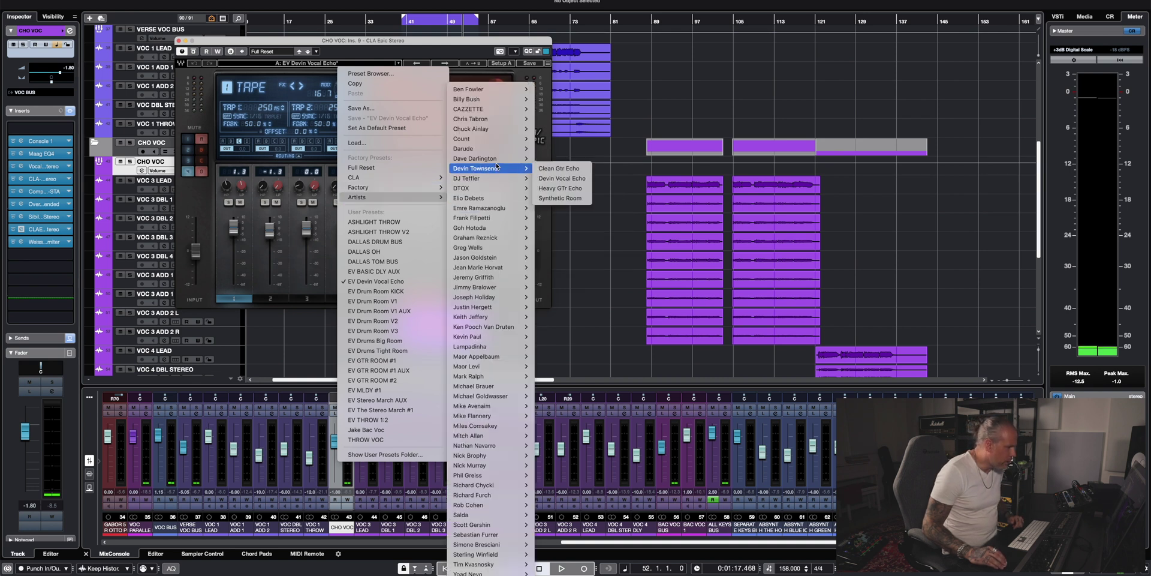
{"action": "left_click", "coordinate": [345, 48]}
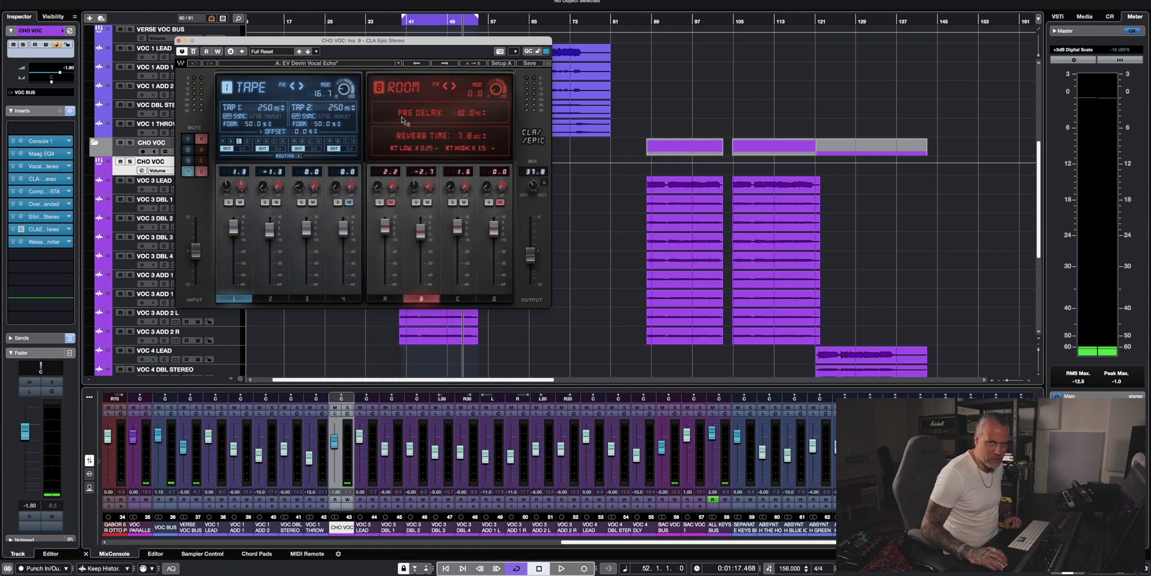
{"action": "left_click", "coordinate": [178, 40]}
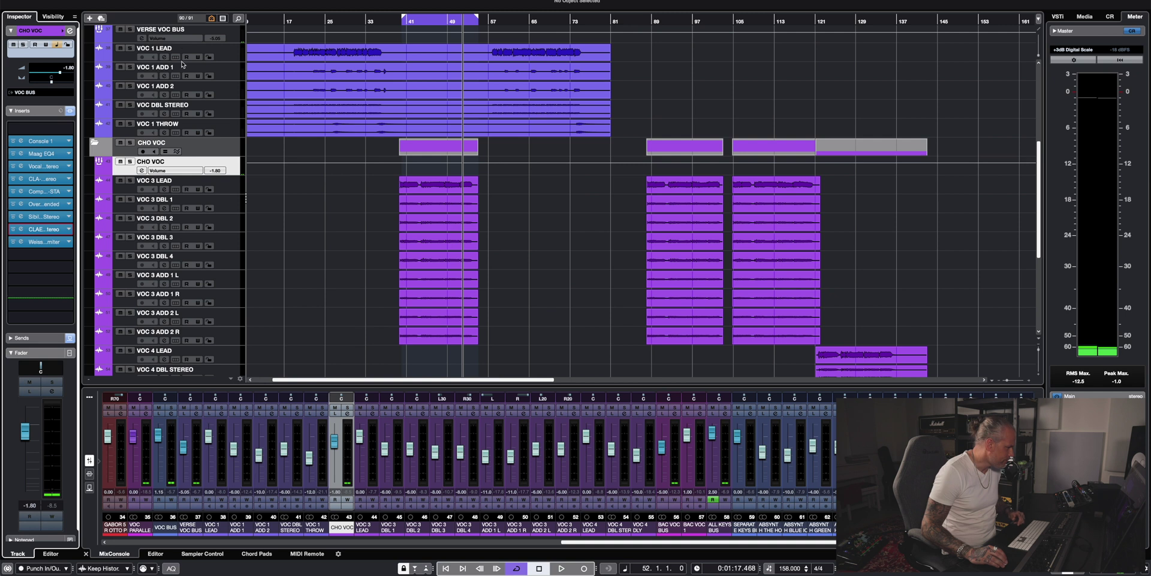
Reopen CLA Epic clear of the chorus clips, play the chorus with CHO VOC soloed, and compare it with the plug-in bypassed and active
{"action": "left_click", "coordinate": [48, 230]}
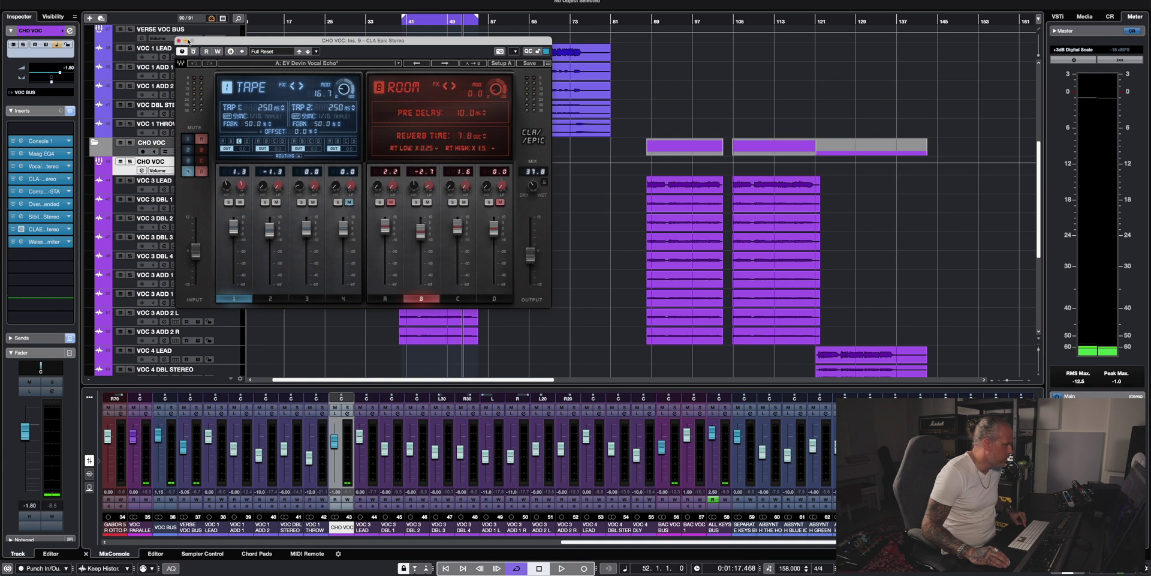
{"action": "left_click_drag", "start_coordinate": [303, 41], "coordinate": [723, 129]}
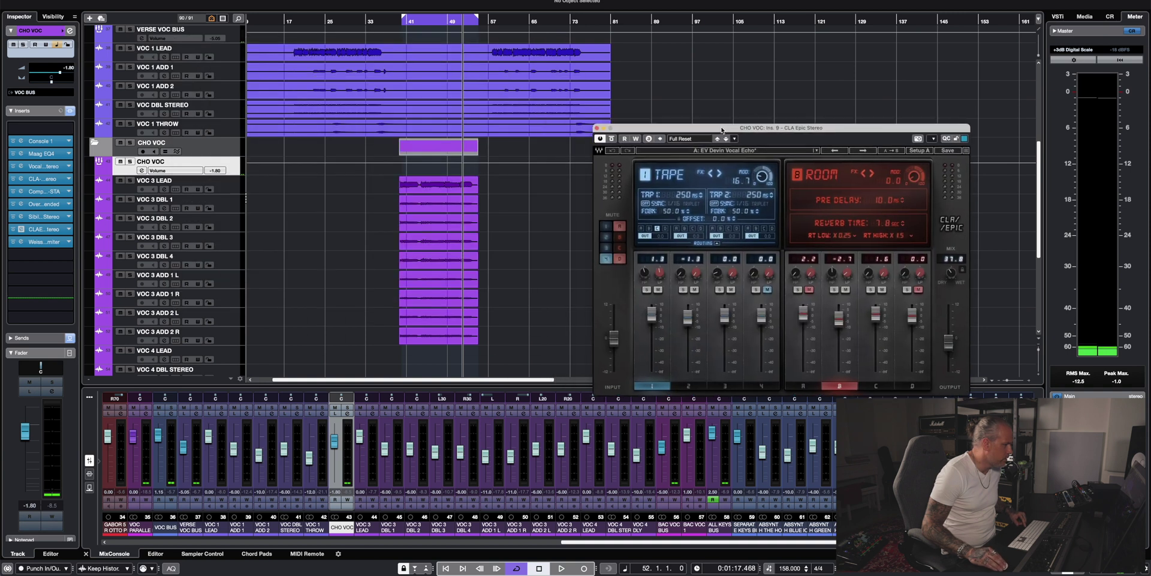
{"action": "left_click", "coordinate": [402, 23]}
{"action": "key", "text": "space"}
{"action": "left_click", "coordinate": [130, 162]}
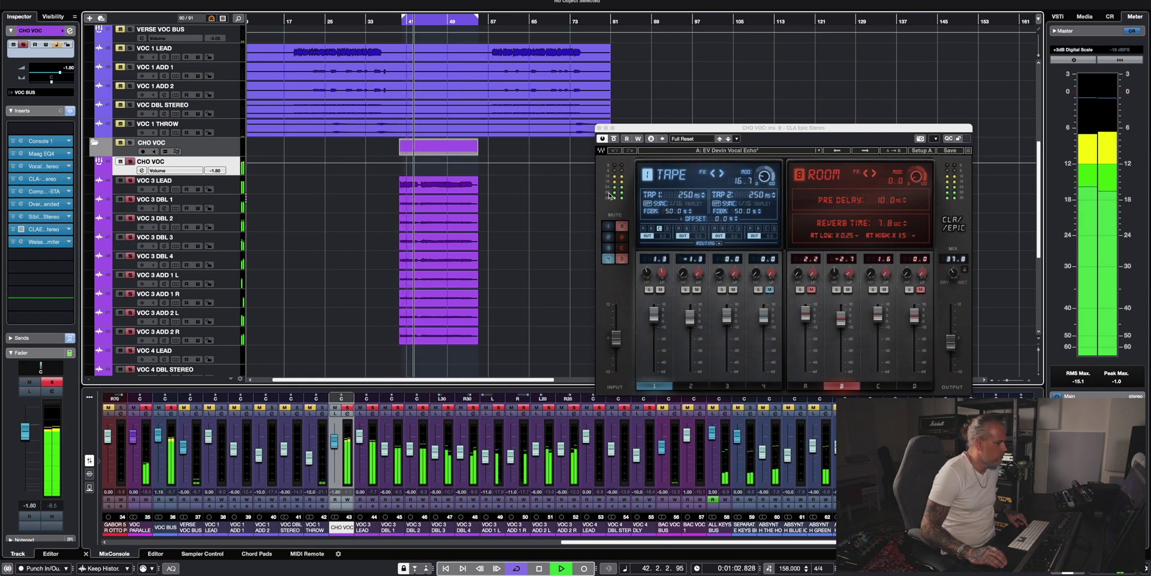
{"action": "left_click", "coordinate": [613, 139]}
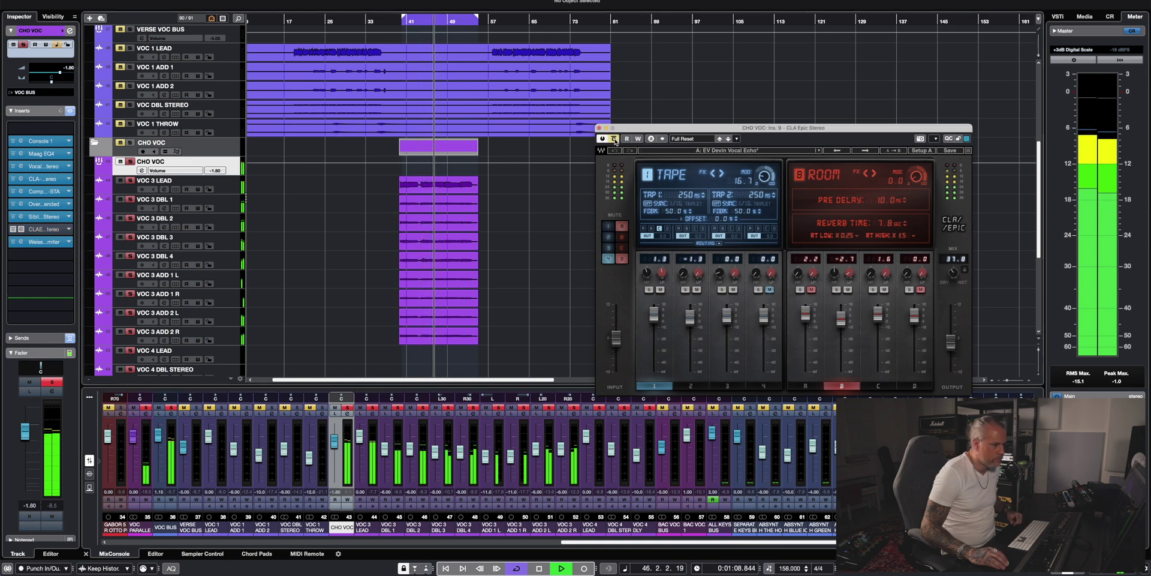
{"action": "left_click", "coordinate": [614, 139]}
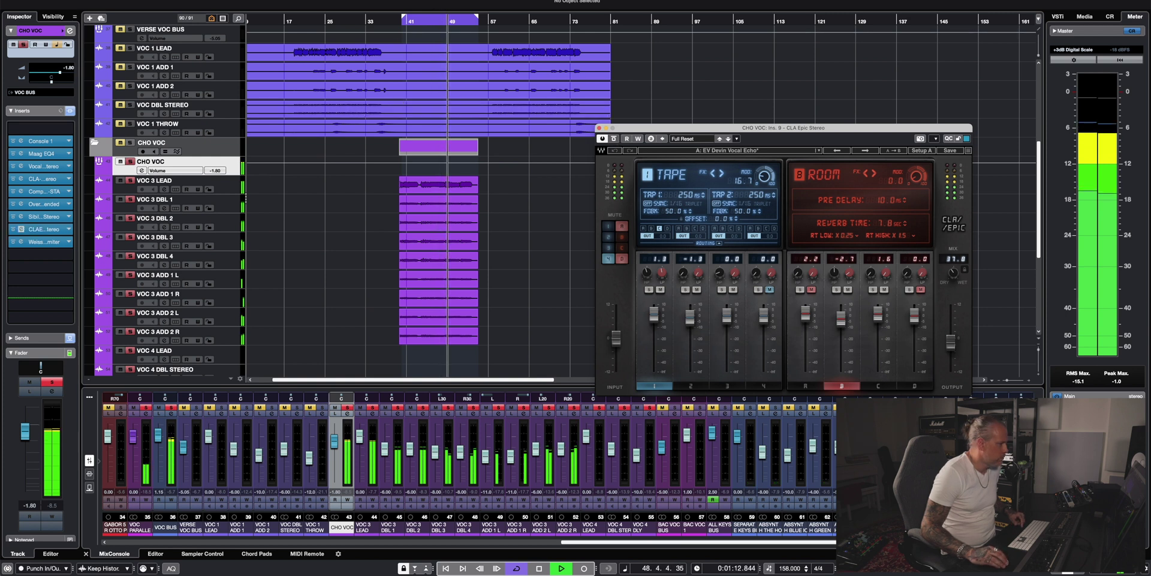
Clear the CHO VOC solo, close CLA Epic, and compare the chorus in the full mix with the soloed bus before stopping playback
{"action": "left_click", "coordinate": [130, 161]}
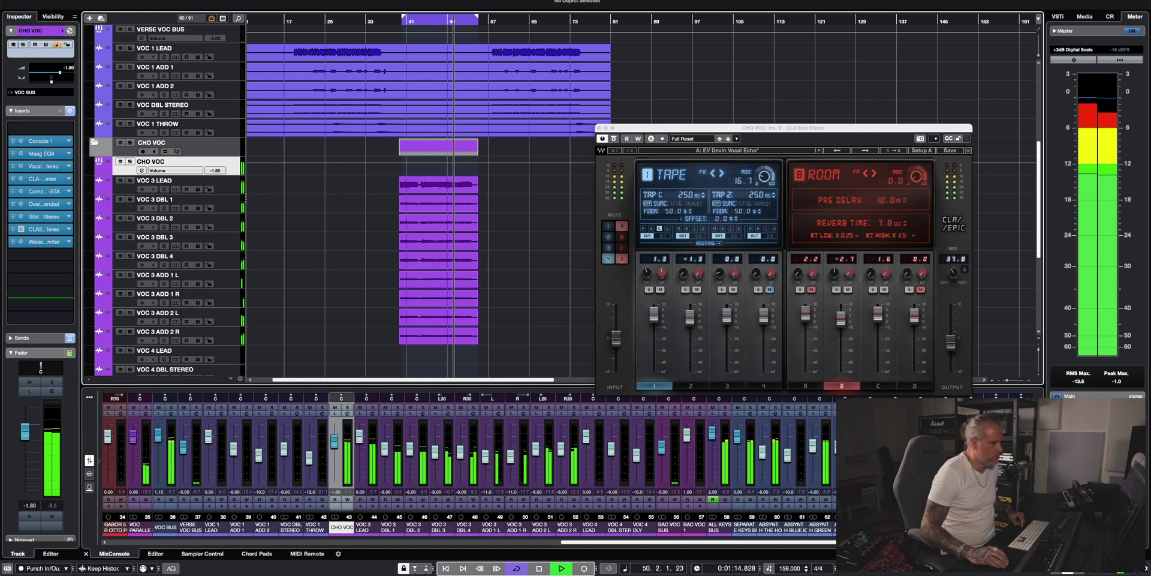
{"action": "left_click", "coordinate": [599, 128]}
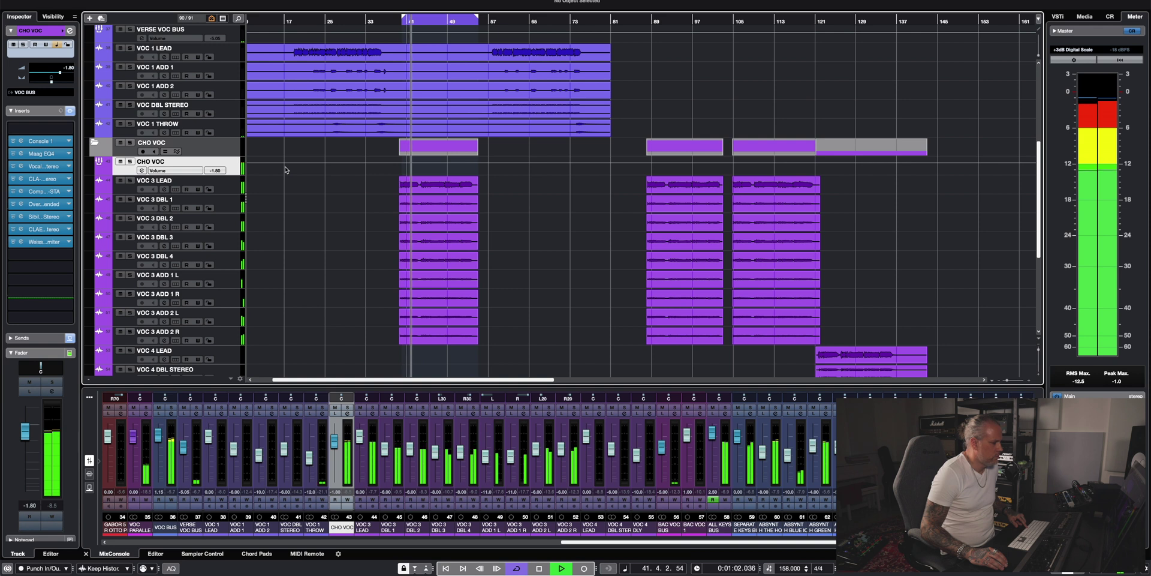
{"action": "left_click", "coordinate": [130, 142]}
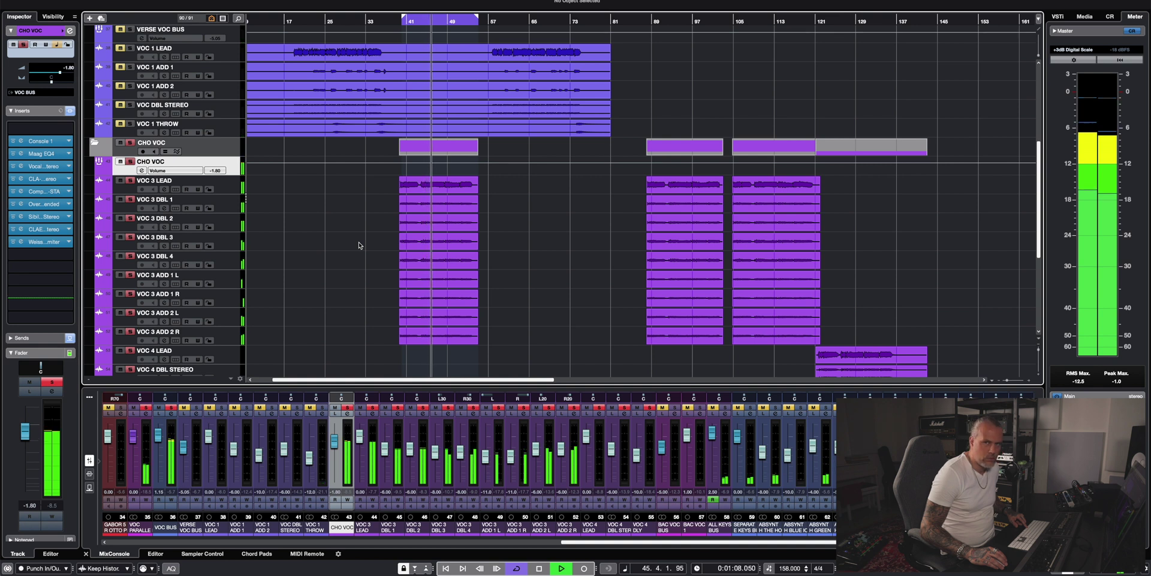
{"action": "key", "text": "space"}
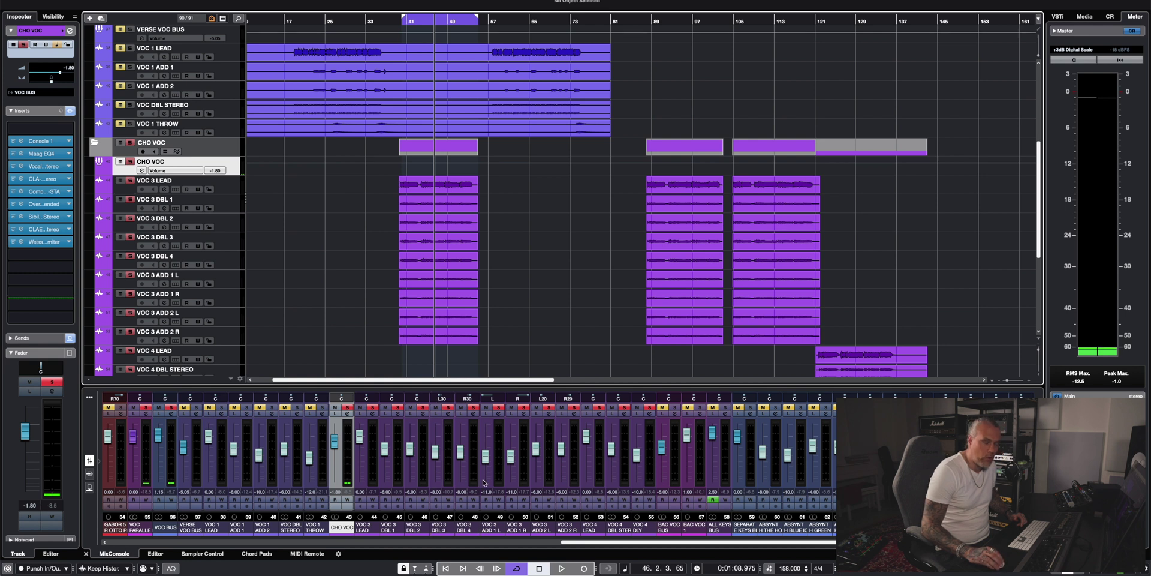
Replace the CHO VOC solo with VOC 3 ADD 1 L and VOC 3 ADD 1 R, and listen to that pair alone
{"action": "left_click", "coordinate": [347, 410]}
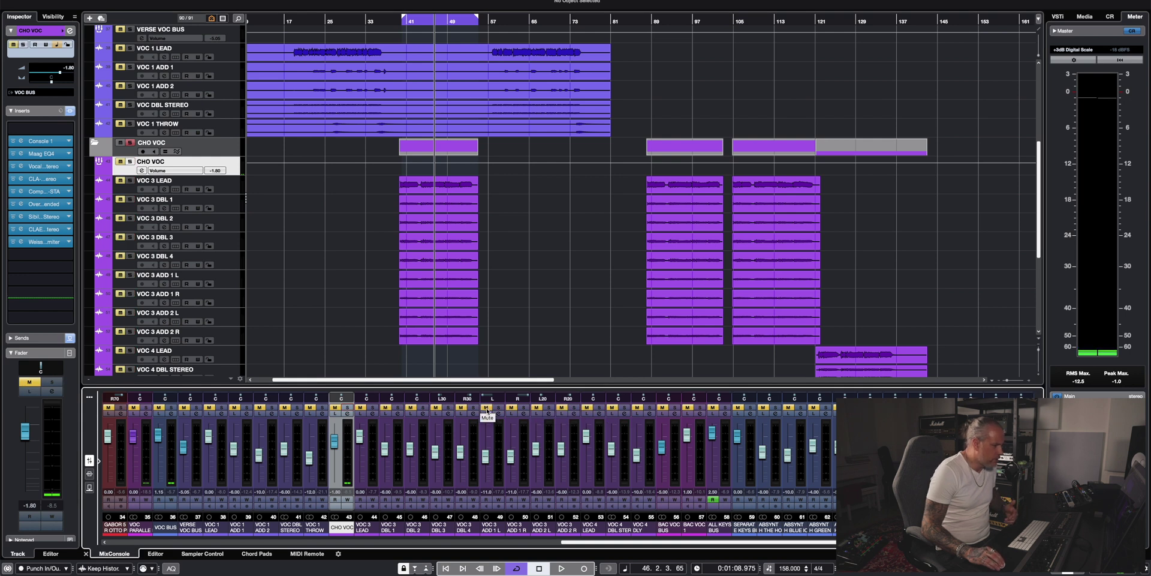
{"action": "left_click", "coordinate": [497, 408]}
{"action": "left_click", "coordinate": [524, 408]}
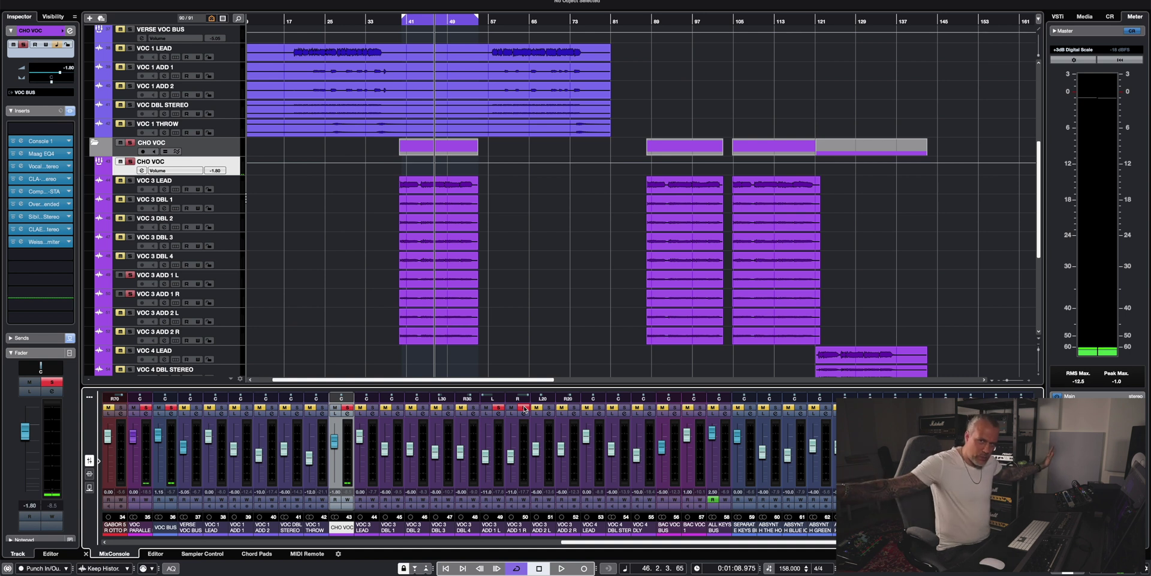
{"action": "key", "text": "space"}
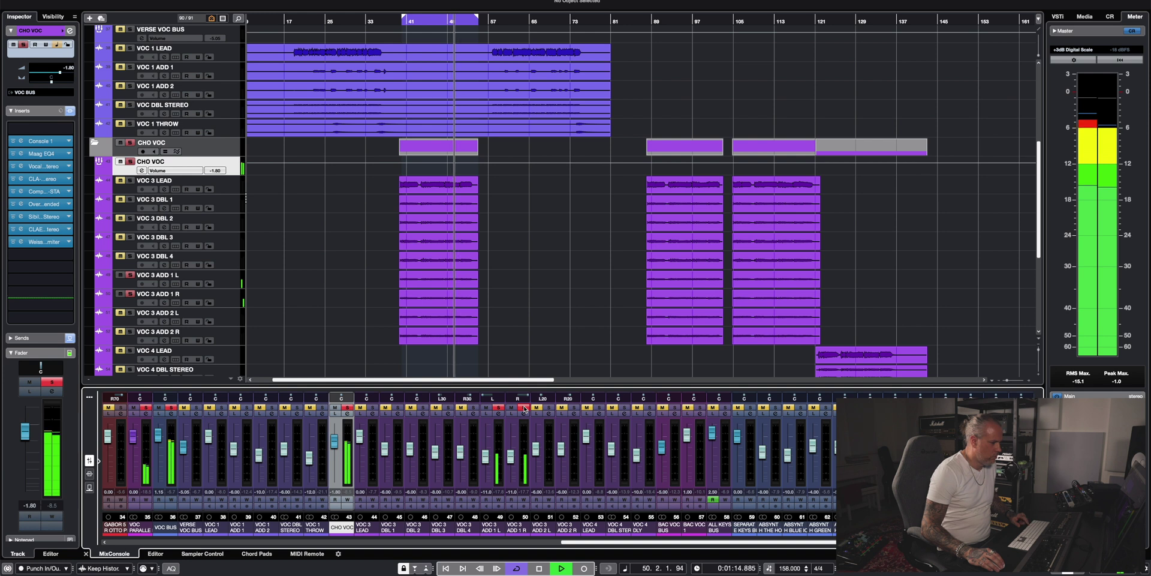
{"action": "key", "text": "space"}
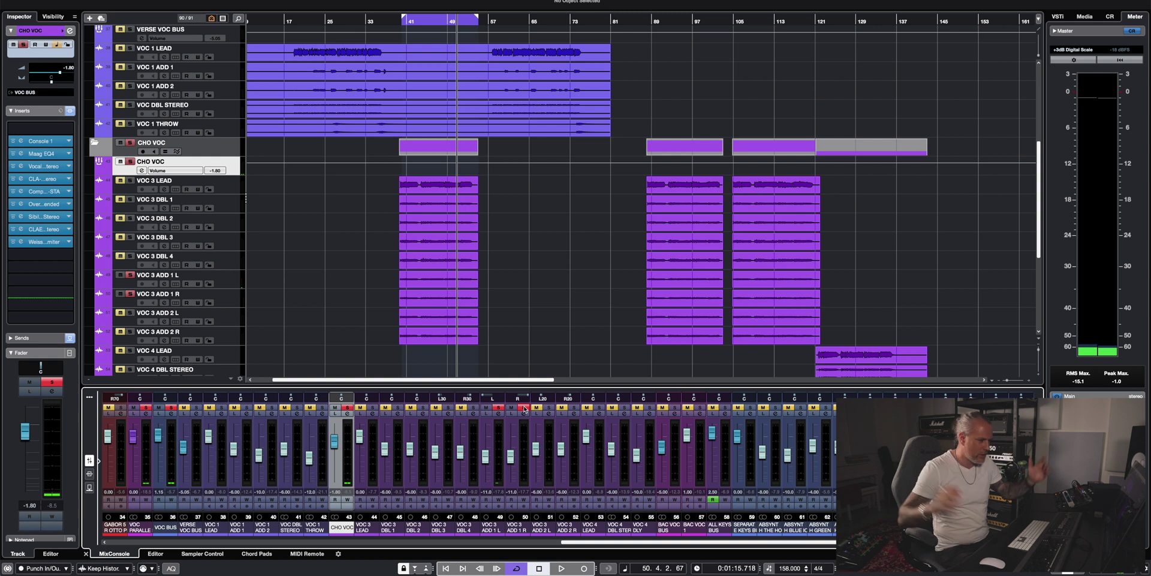
Resume playback and add VOC 3 ADD 2 L and VOC 3 ADD 2 R to the soloed chorus layers
{"action": "key", "text": "space"}
{"action": "left_click", "coordinate": [524, 408]}
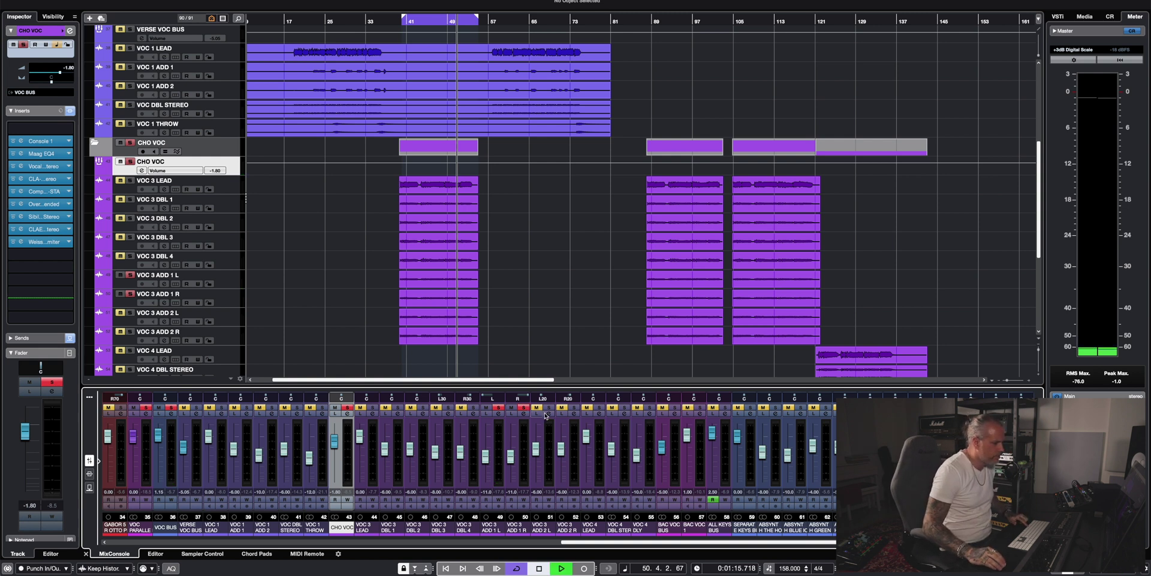
{"action": "left_click", "coordinate": [549, 408]}
{"action": "left_click", "coordinate": [574, 408]}
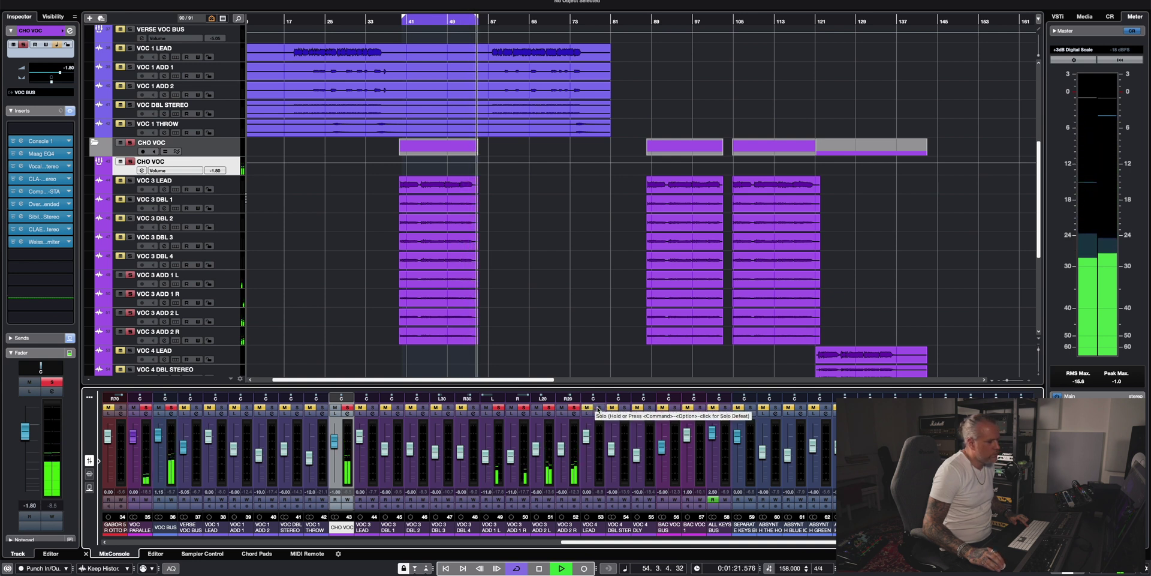
{"action": "left_click", "coordinate": [598, 408]}
{"action": "left_click", "coordinate": [624, 408]}
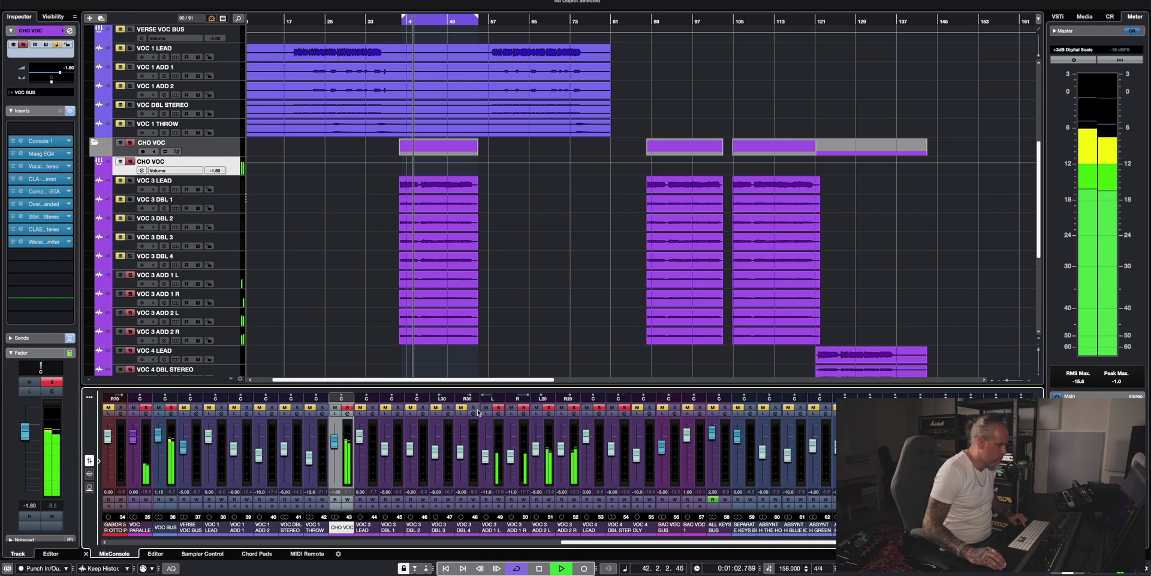
Add the four VOC 3 DBL tracks and VOC 3 LEAD to the solo, and compare the chorus stack with the full mix
{"action": "left_click", "coordinate": [448, 408]}
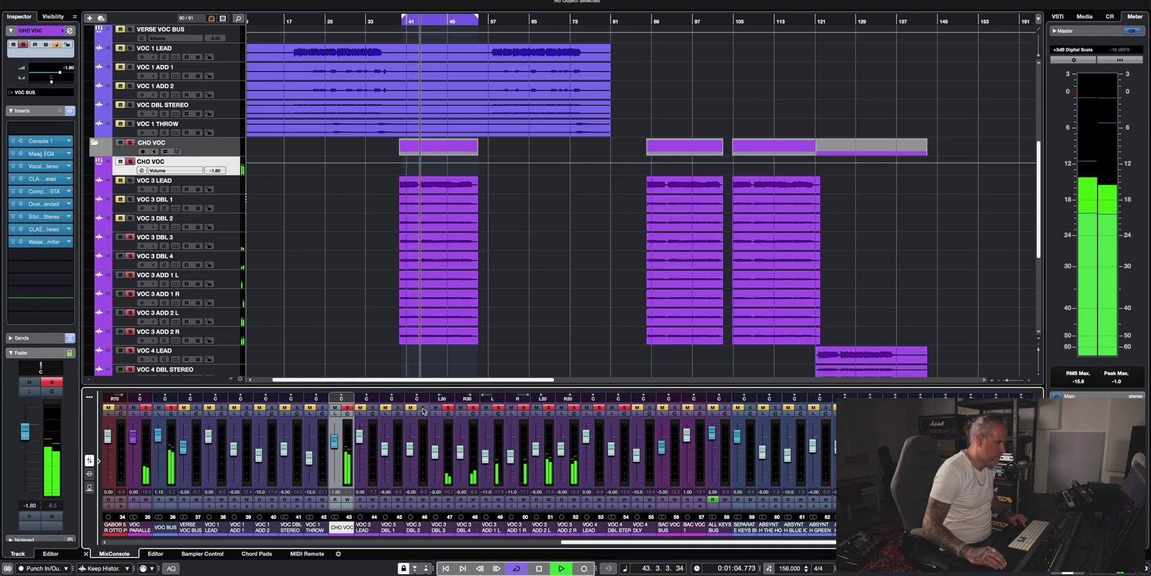
{"action": "left_click", "coordinate": [423, 408]}
{"action": "left_click", "coordinate": [398, 408]}
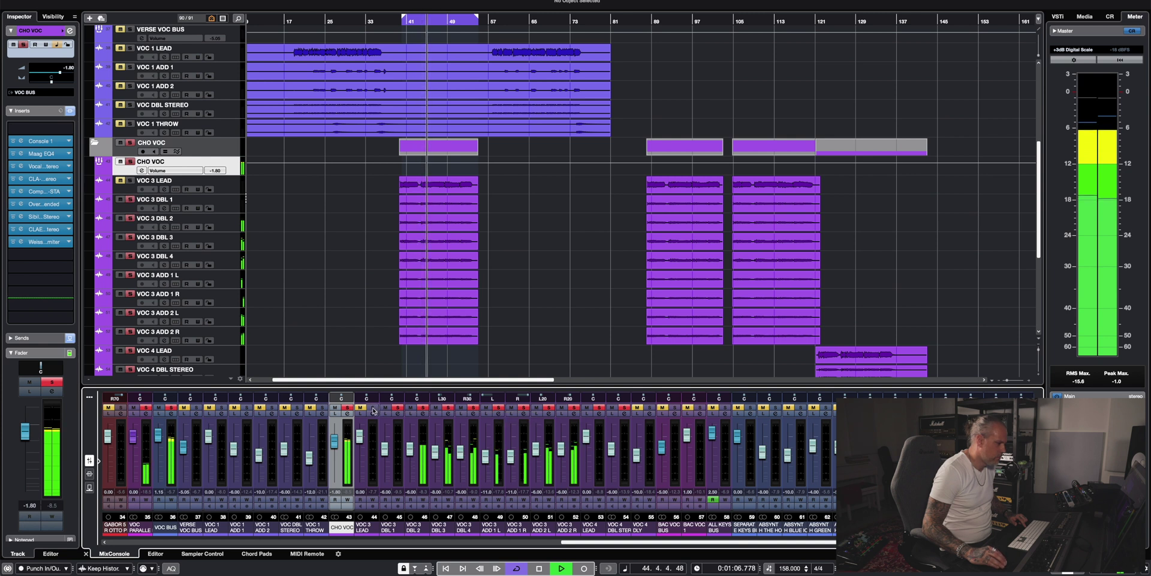
{"action": "left_click", "coordinate": [372, 407]}
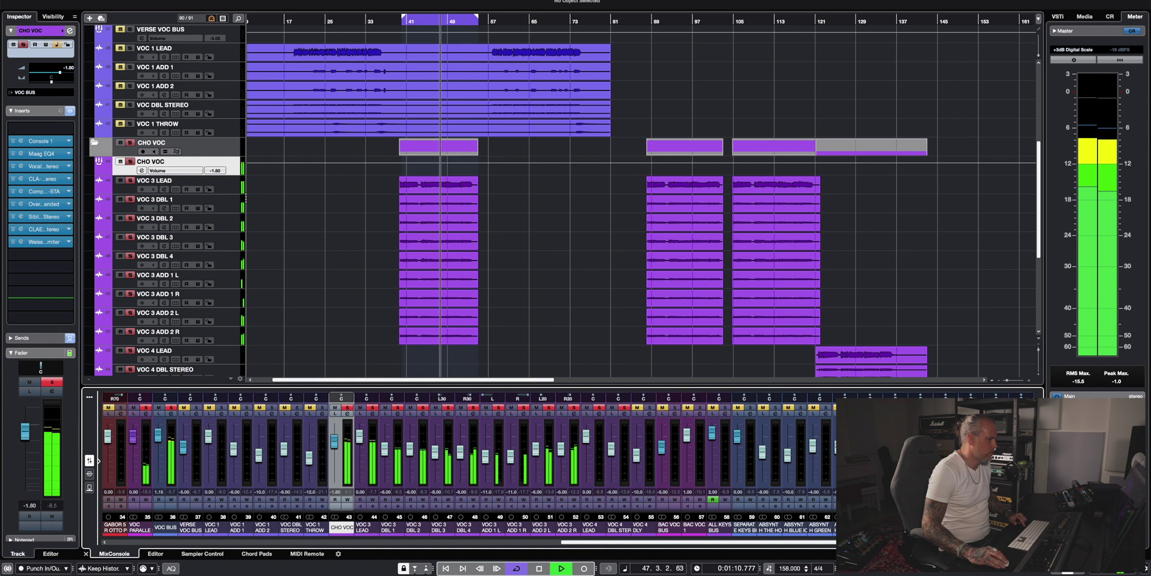
{"action": "key", "text": "s"}
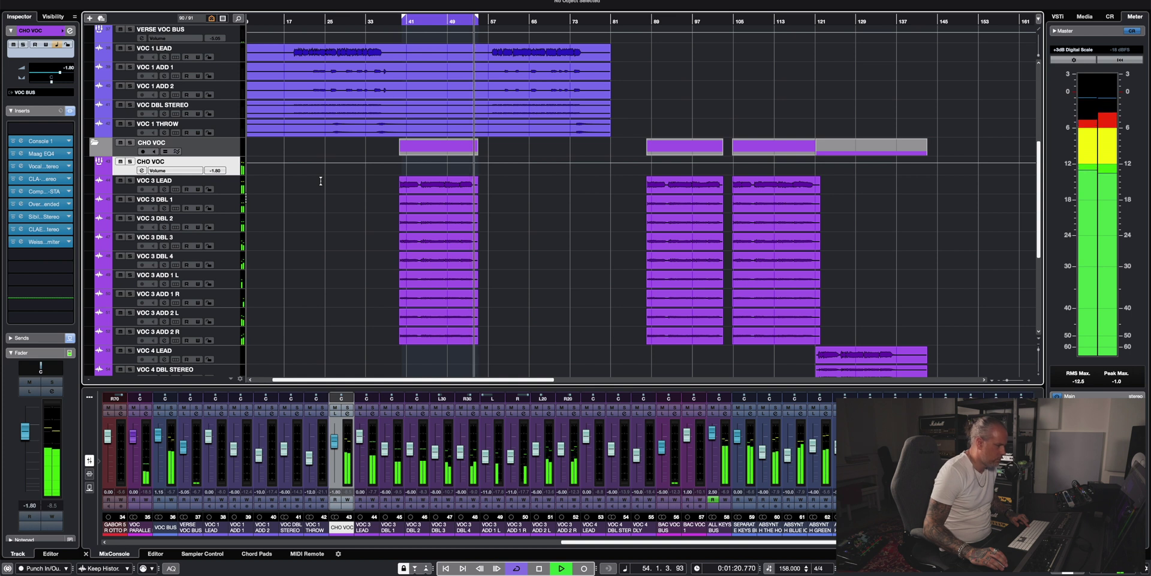
{"action": "key", "text": "space"}
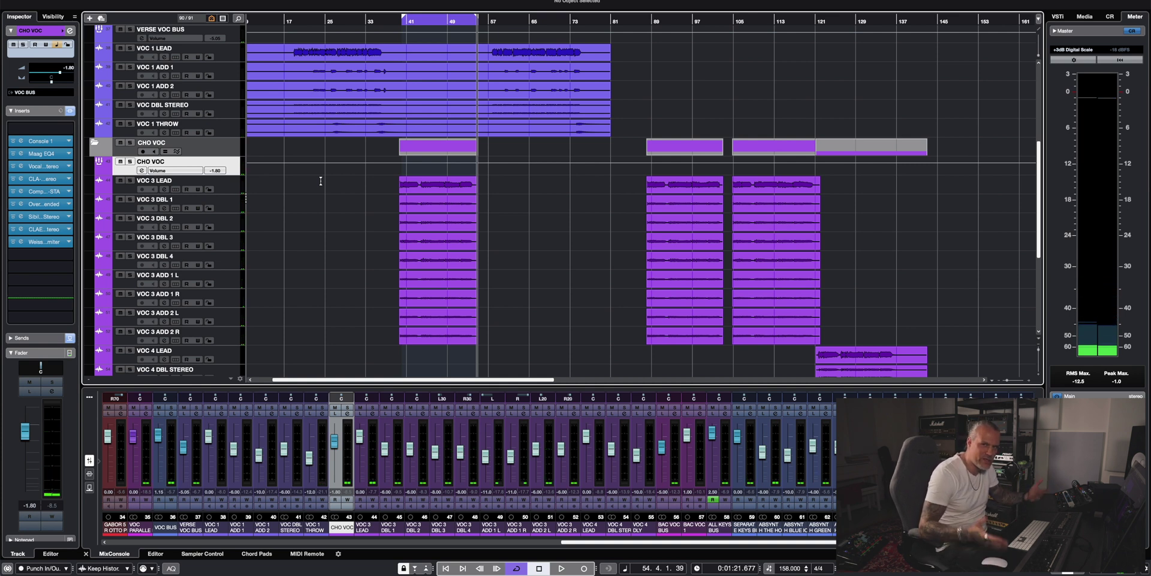
Open the full MixConsole, select VOC 3 LEAD, and compare the Maag EQ4 settings on CHO VOC and VERSE VOC BUS
{"action": "key", "text": "F3"}
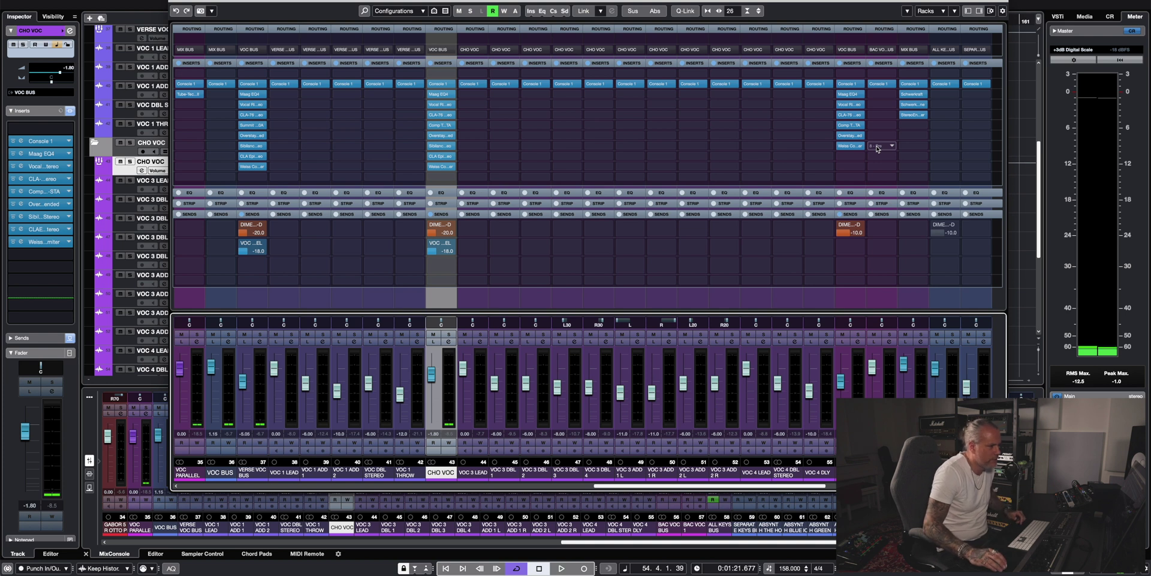
{"action": "left_click", "coordinate": [471, 473]}
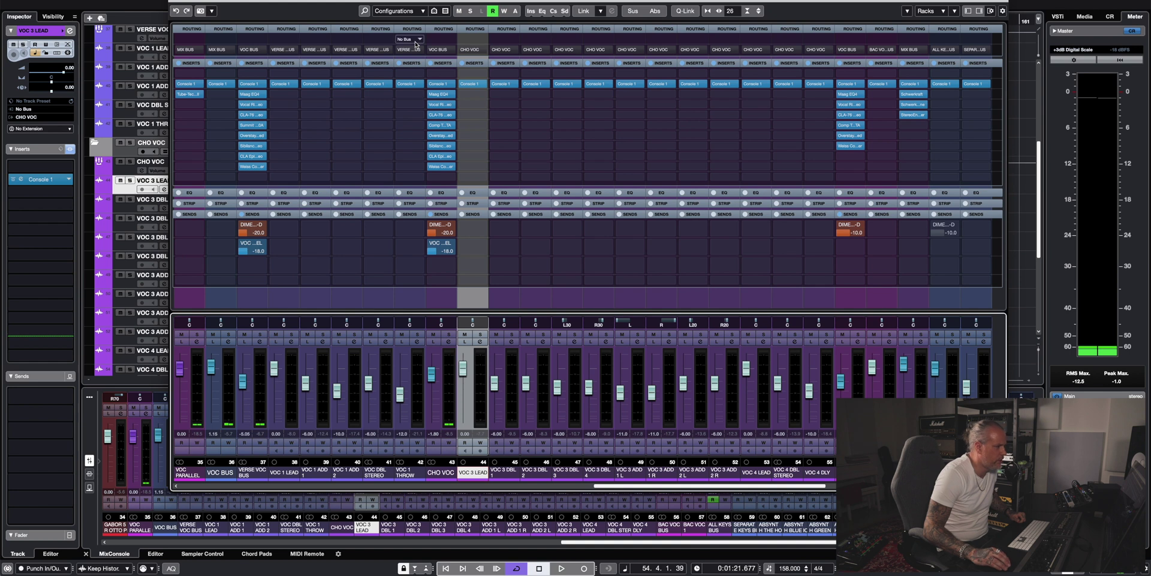
{"action": "left_click", "coordinate": [441, 95]}
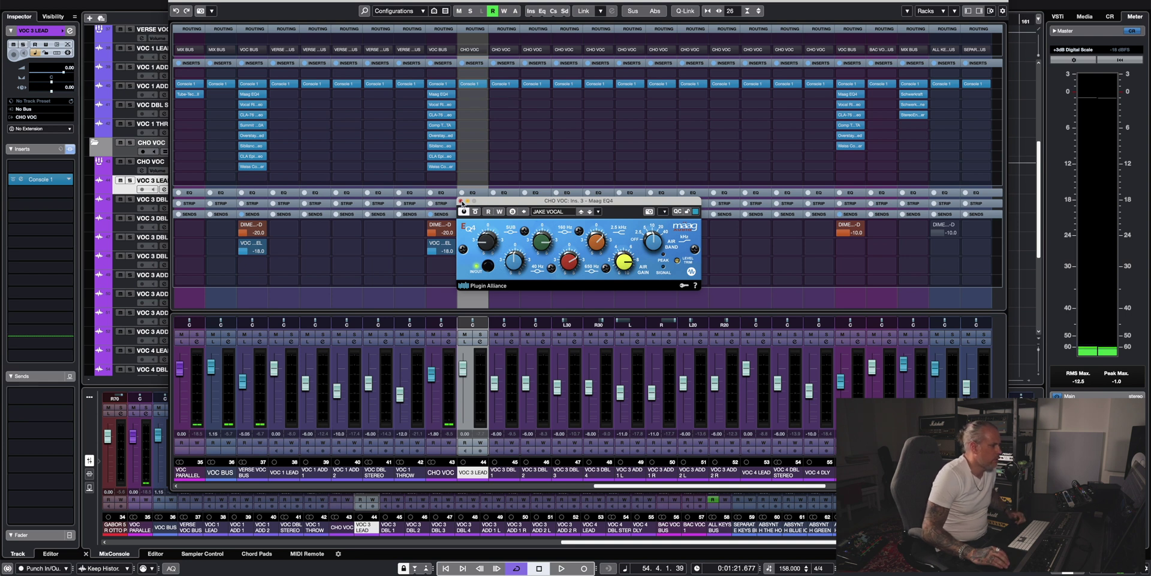
{"action": "left_click", "coordinate": [460, 201]}
{"action": "left_click", "coordinate": [252, 95]}
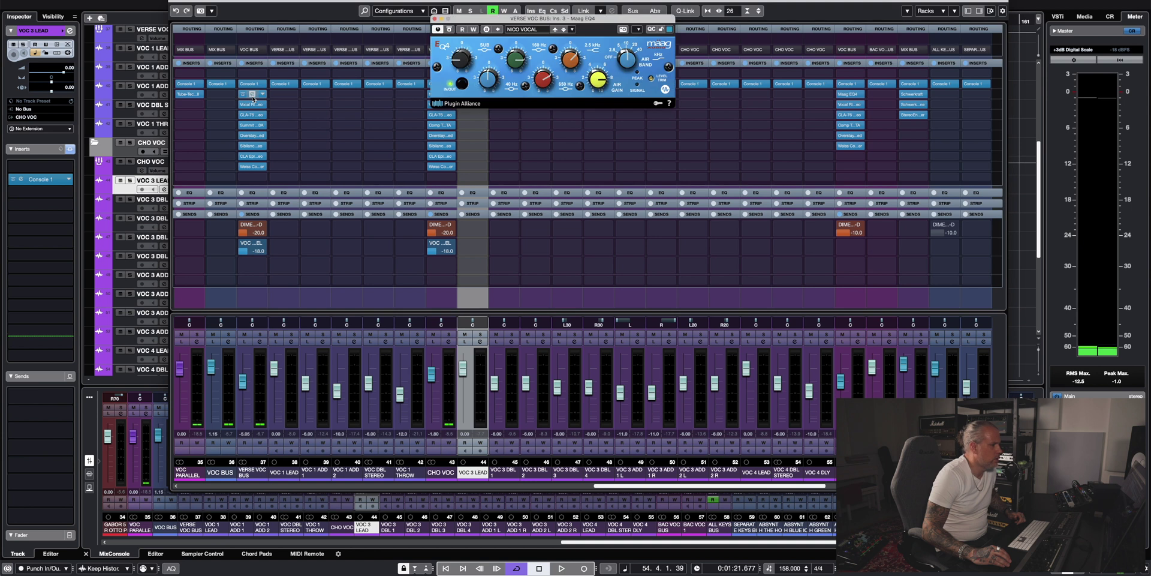
{"action": "left_click", "coordinate": [435, 19]}
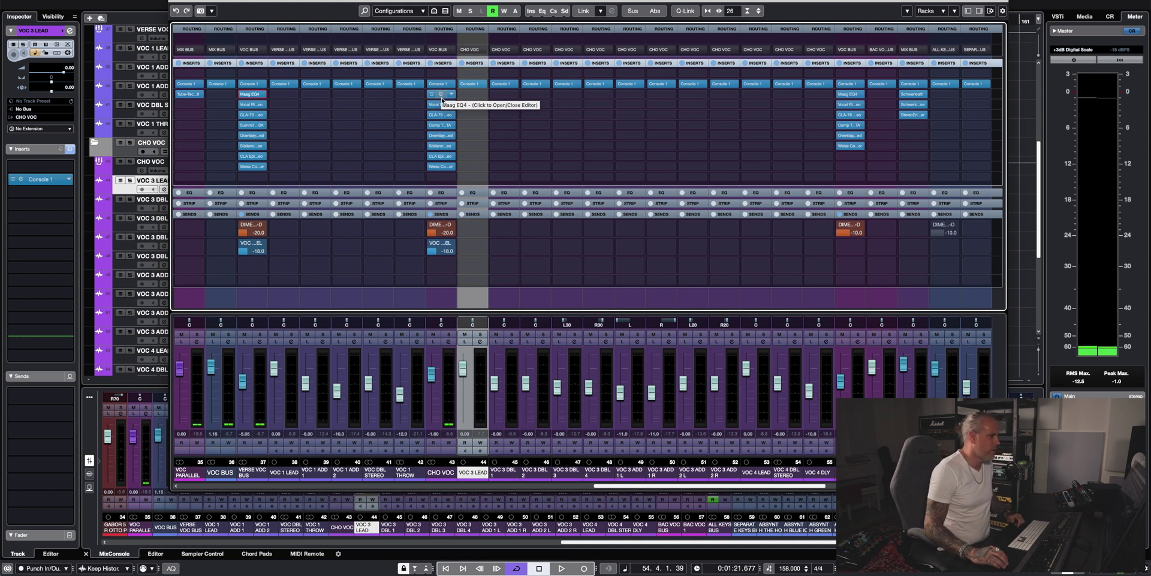
Inspect the Vocal Rider and CLA-76 settings on the CHO VOC bus, closing each plug-in after viewing it
{"action": "left_click", "coordinate": [441, 106]}
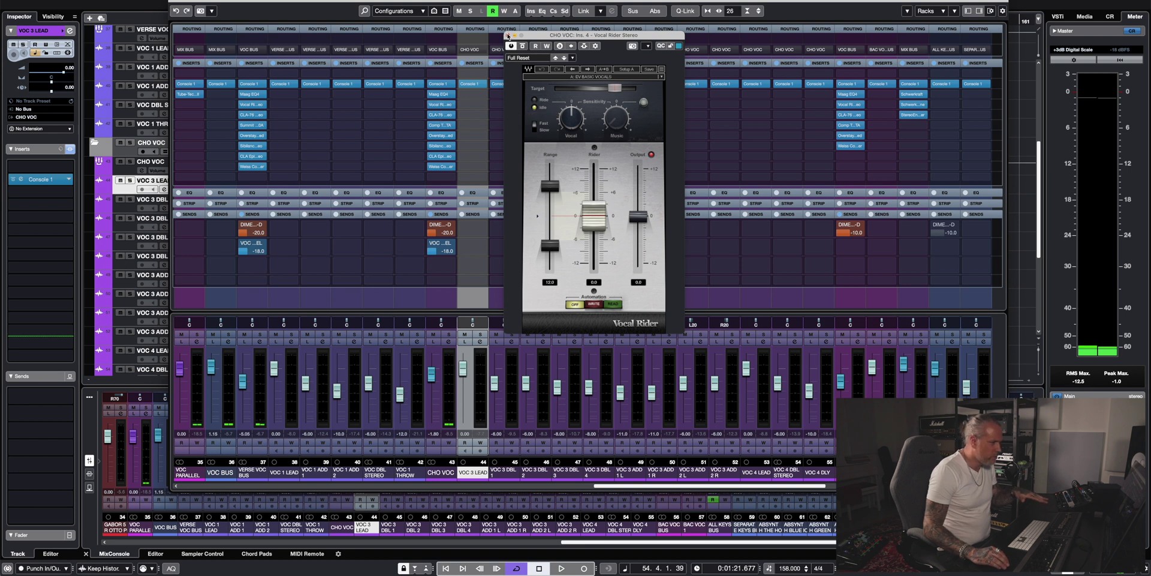
{"action": "left_click", "coordinate": [508, 35]}
{"action": "left_click", "coordinate": [440, 116]}
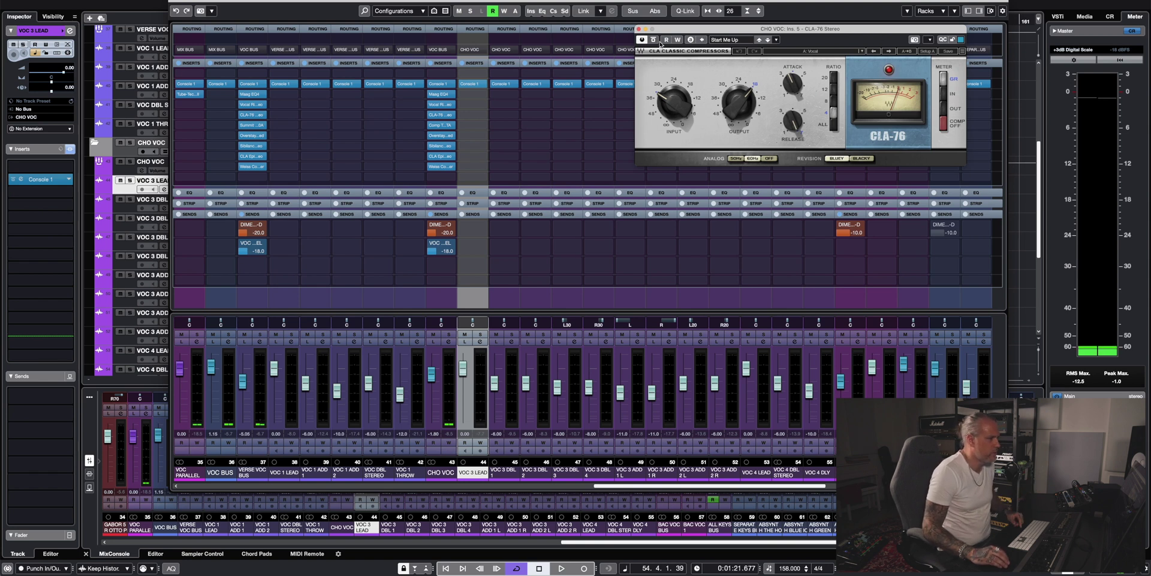
{"action": "left_click", "coordinate": [639, 28]}
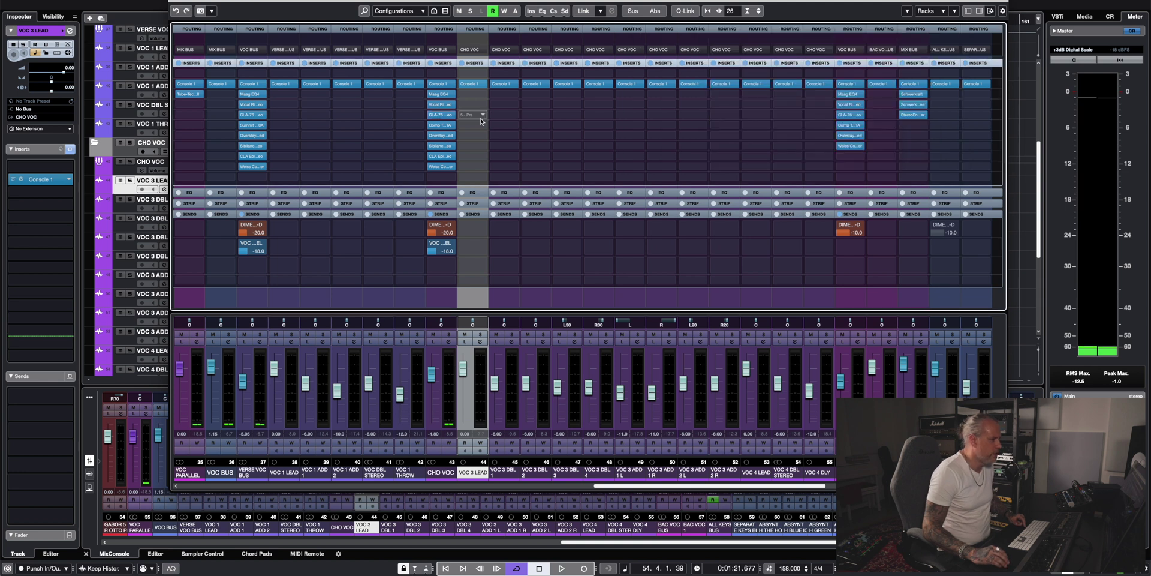
Examine Comp TUBE-STA on CHO VOC against the Summit Audio TLA-100A on VERSE VOC BUS, and close the plug-ins
{"action": "left_click", "coordinate": [443, 128]}
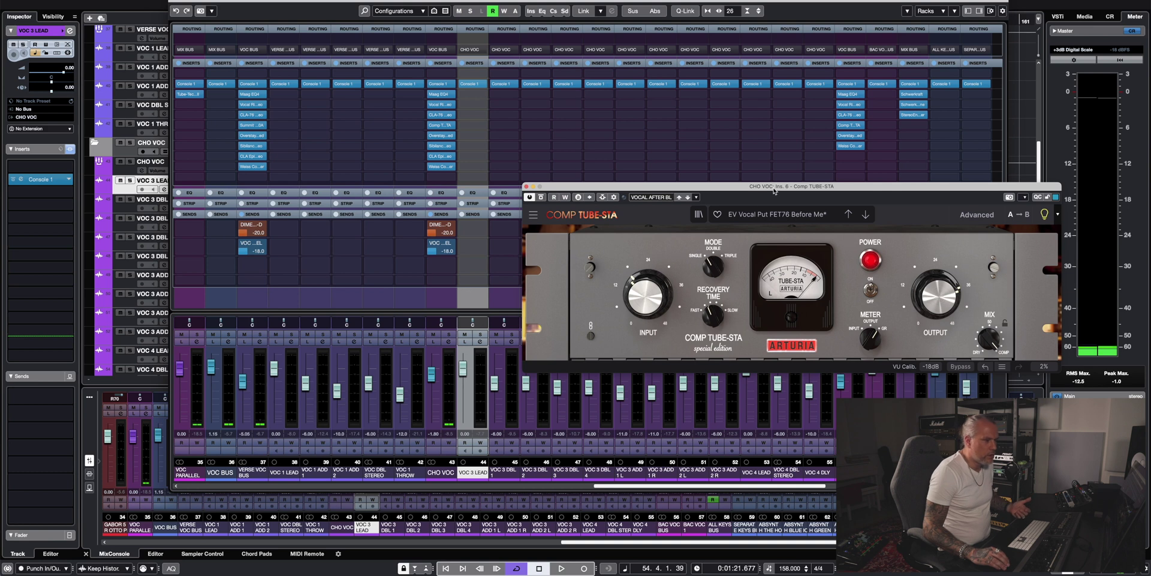
{"action": "left_click_drag", "start_coordinate": [773, 187], "coordinate": [729, 104]}
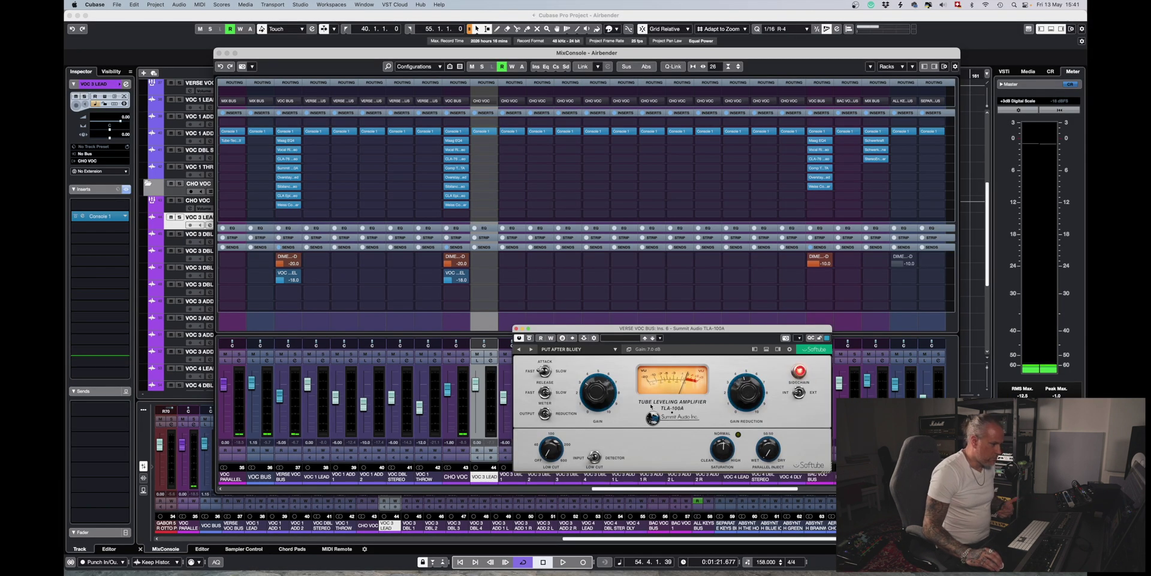
{"action": "left_click", "coordinate": [516, 329]}
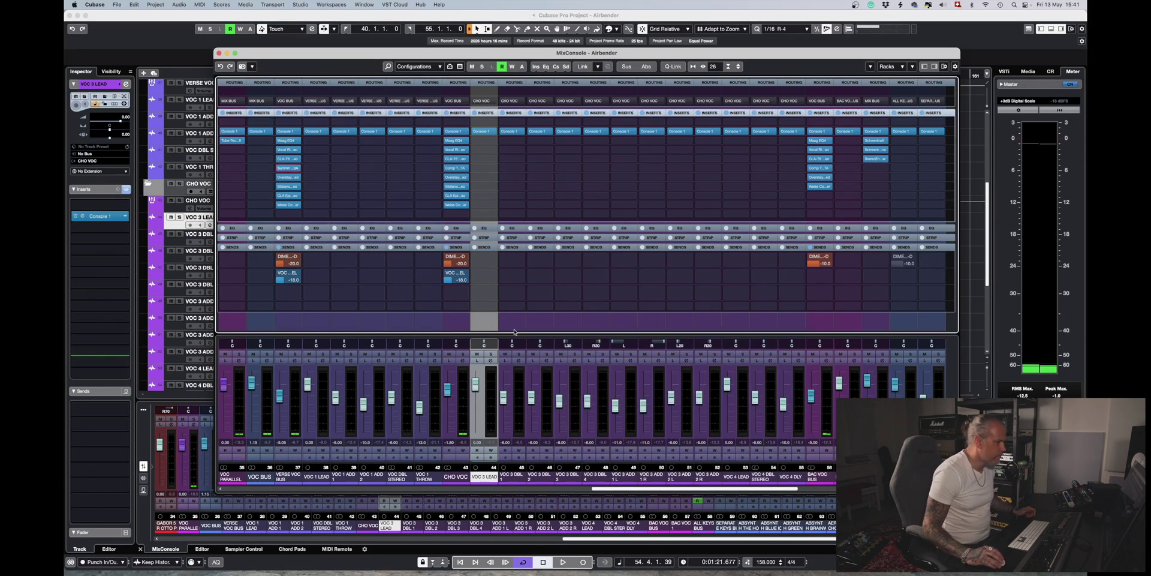
Inspect the Overstayer M-A-S and Sibilance settings on the CHO VOC bus, closing each plug-in after viewing it
{"action": "left_click", "coordinate": [459, 178]}
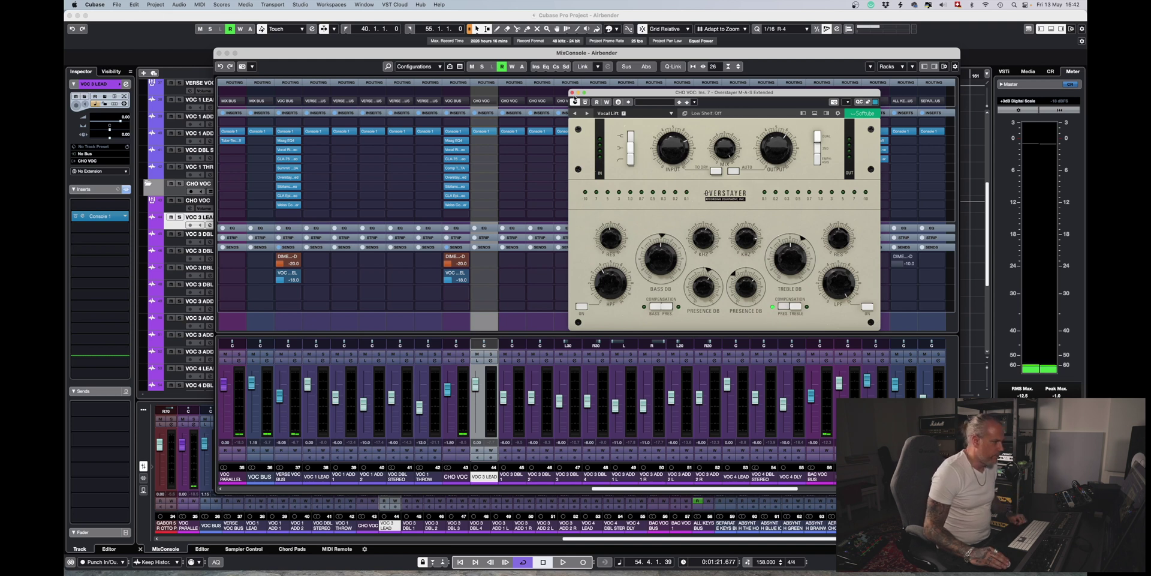
{"action": "left_click", "coordinate": [572, 93]}
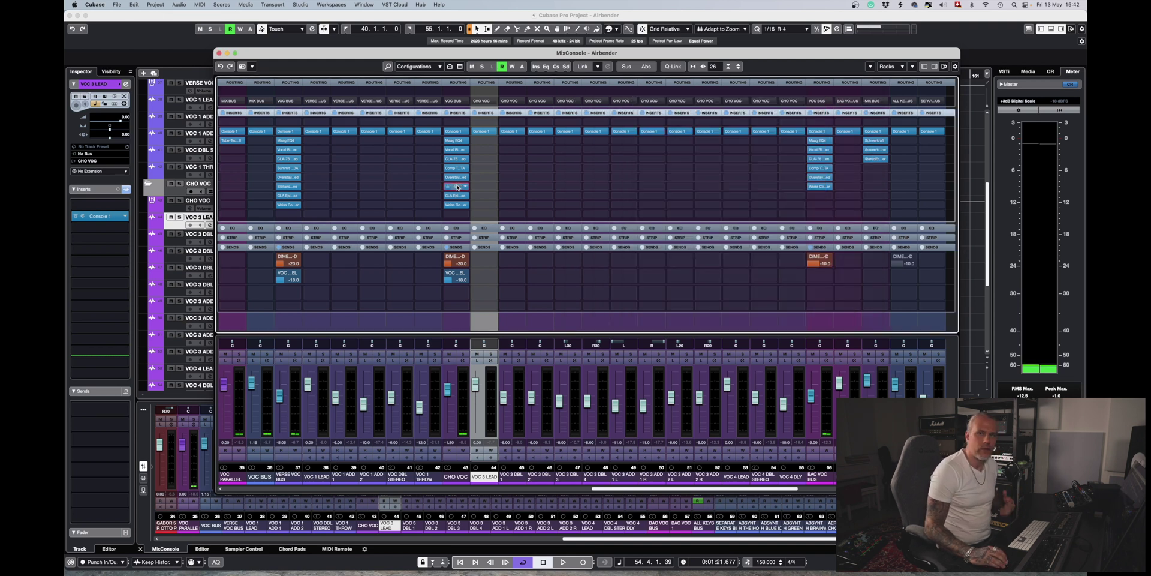
{"action": "left_click", "coordinate": [458, 186]}
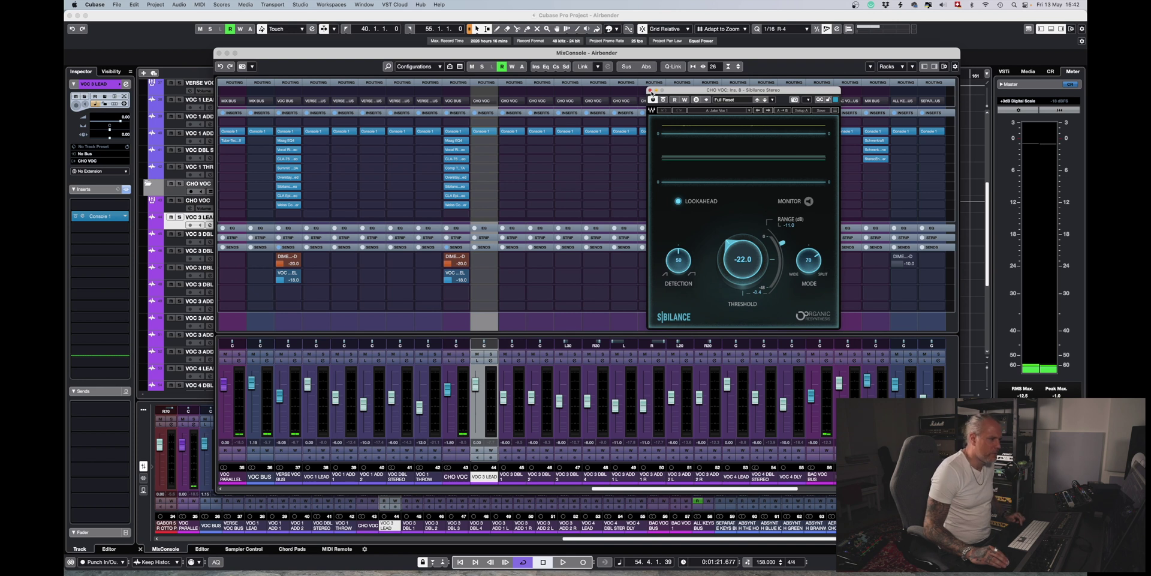
{"action": "left_click", "coordinate": [650, 91]}
Inspect CLA Epic and the Weiss Compressor/Limiter on CHO VOC, and close both plug-ins and the full MixConsole
{"action": "left_click_drag", "start_coordinate": [576, 177], "coordinate": [456, 197]}
{"action": "left_click_drag", "start_coordinate": [745, 172], "coordinate": [718, 143]}
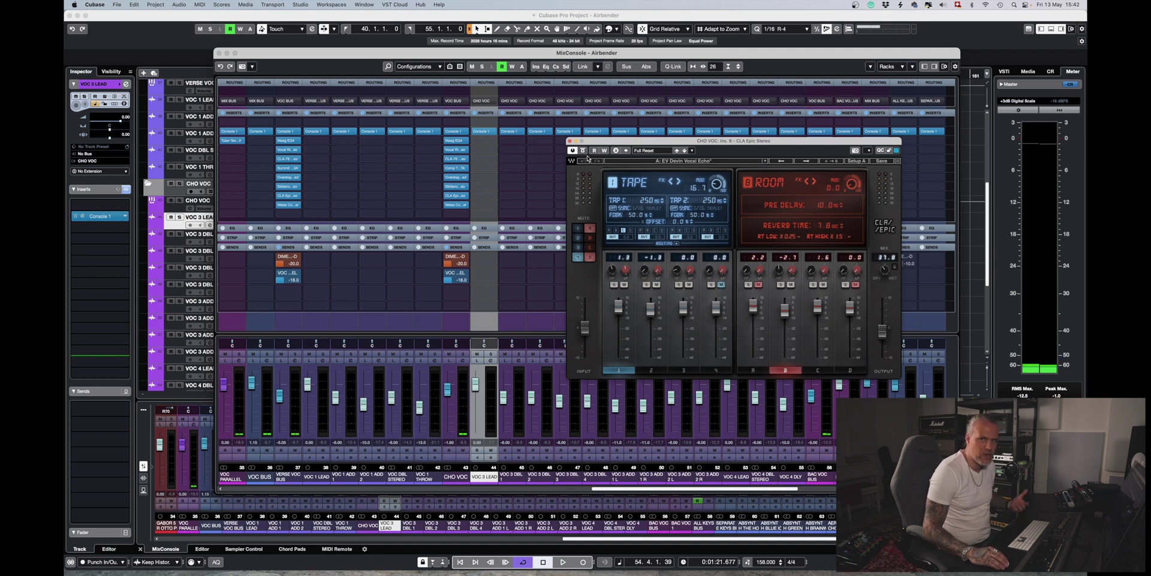
{"action": "left_click", "coordinate": [569, 141]}
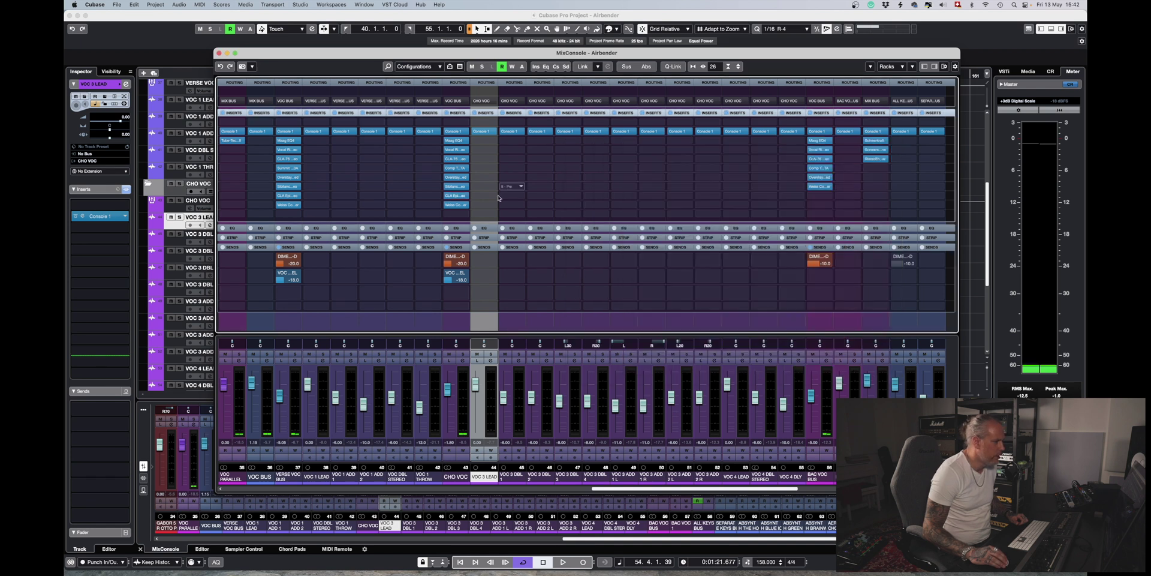
{"action": "left_click", "coordinate": [457, 206]}
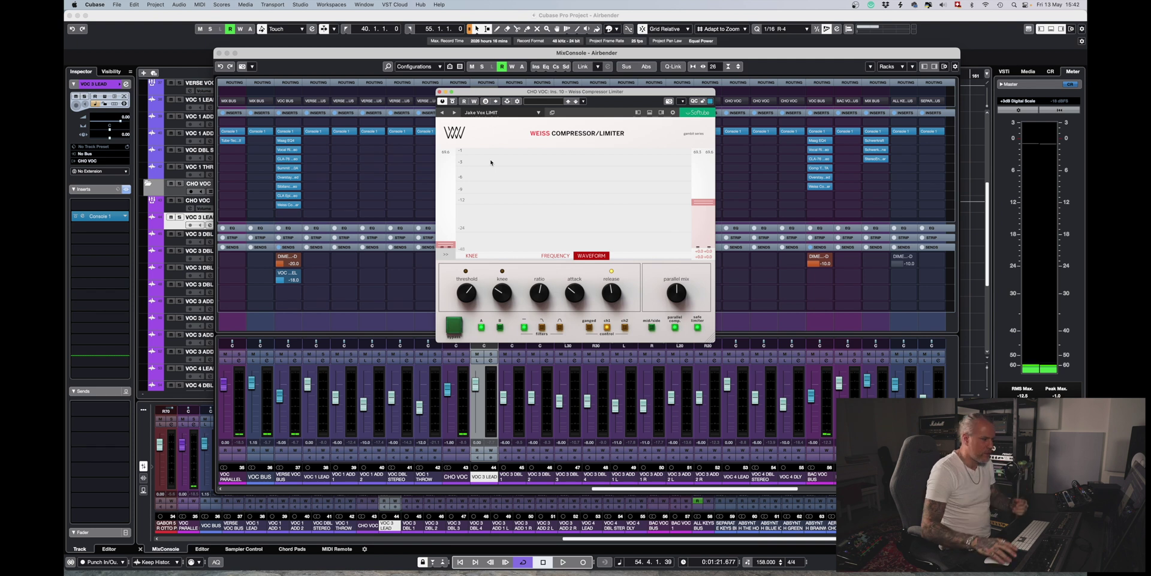
{"action": "left_click", "coordinate": [439, 92]}
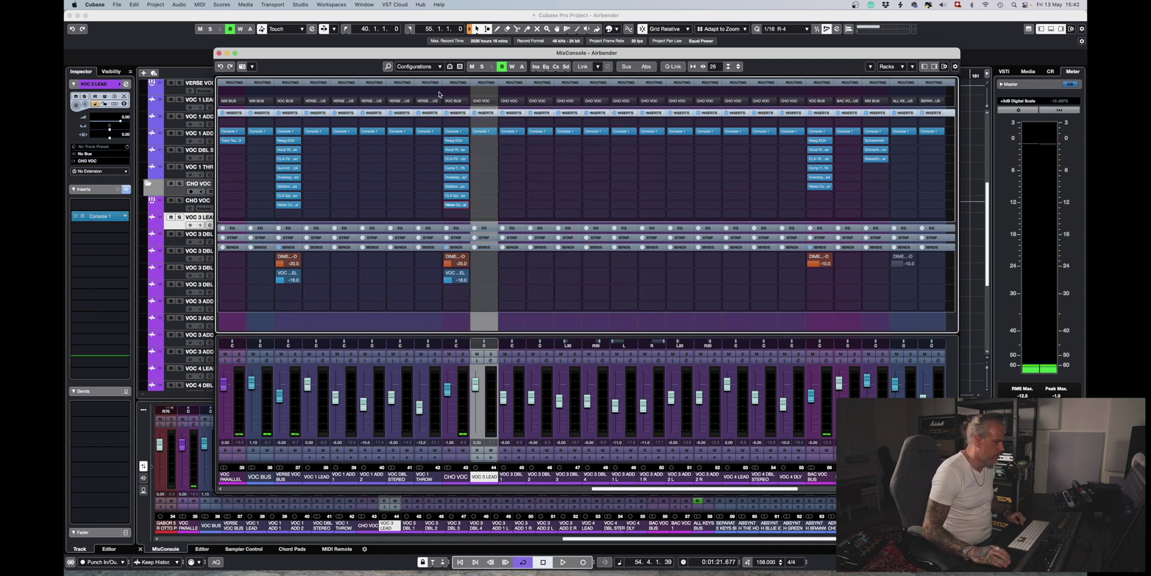
{"action": "key", "text": "F3"}
{"action": "left_click", "coordinate": [235, 62]}
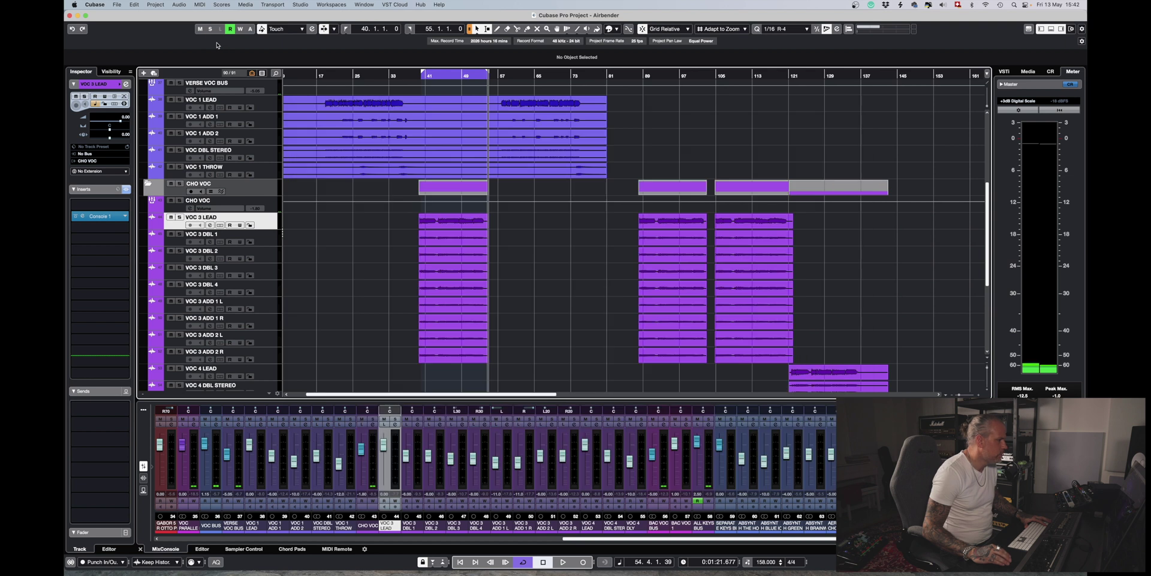
Play the chorus from bar 40, soloing the CHO VOC bus for a stretch before returning to the full mix and stopping playback
{"action": "left_click", "coordinate": [422, 76]}
{"action": "key", "text": "space"}
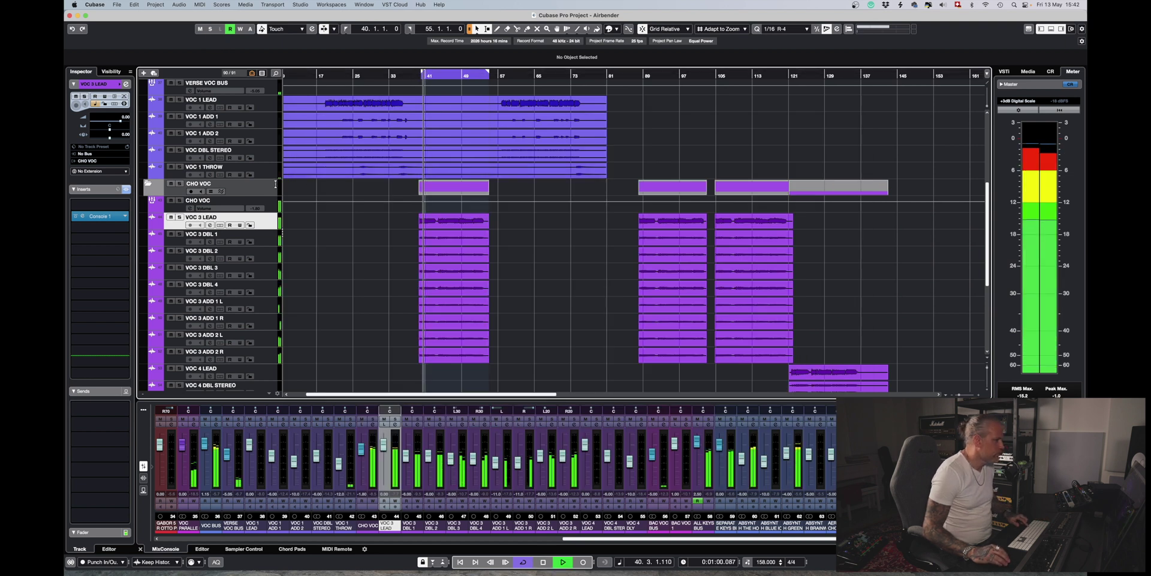
{"action": "left_click", "coordinate": [180, 201]}
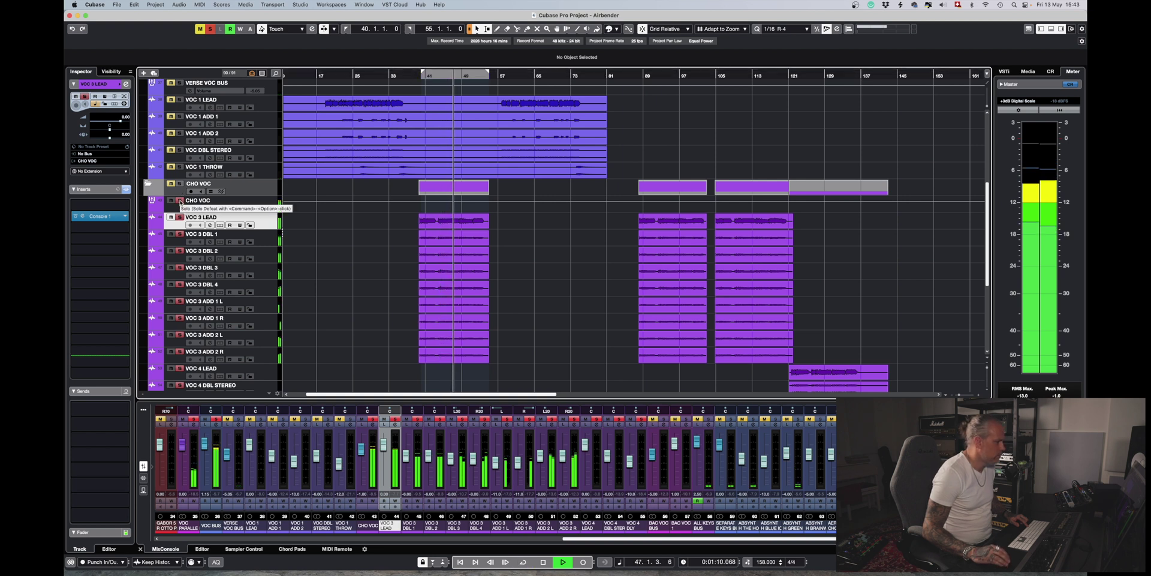
{"action": "left_click", "coordinate": [180, 202]}
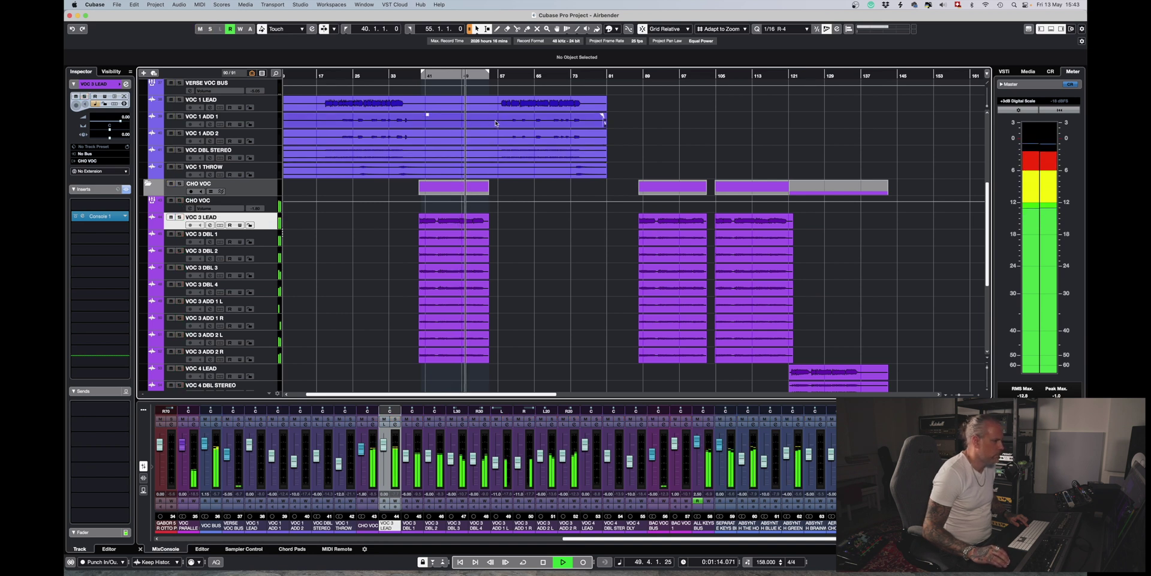
{"action": "key", "text": "space"}
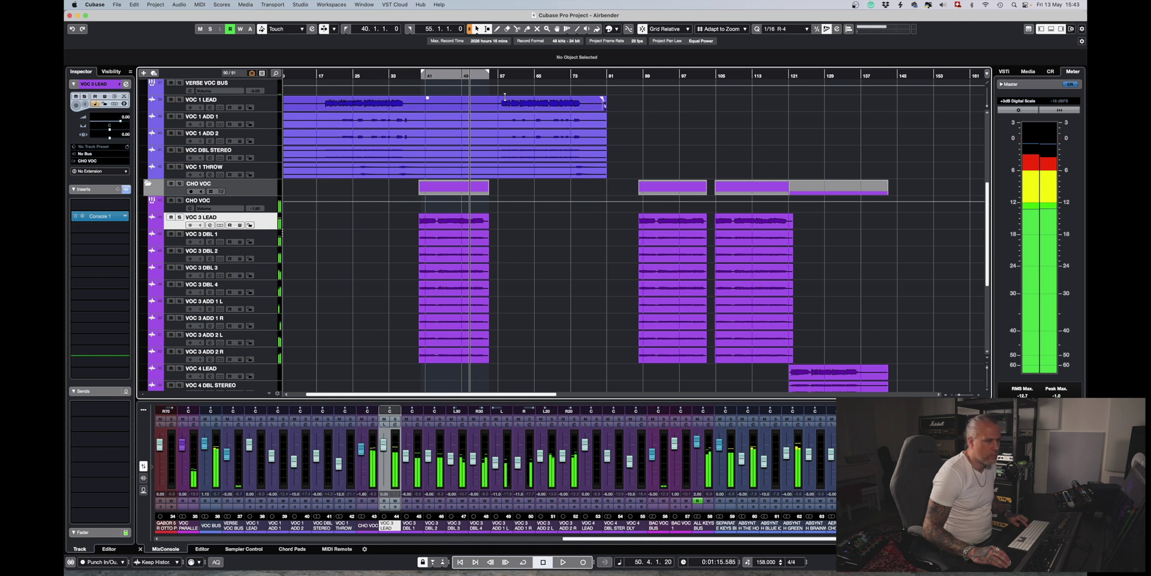
Play the second verse from bar 58, soloing VERSE VOC BUS for a stretch before returning to the full mix and stopping playback
{"action": "left_click", "coordinate": [502, 75]}
{"action": "key", "text": "space"}
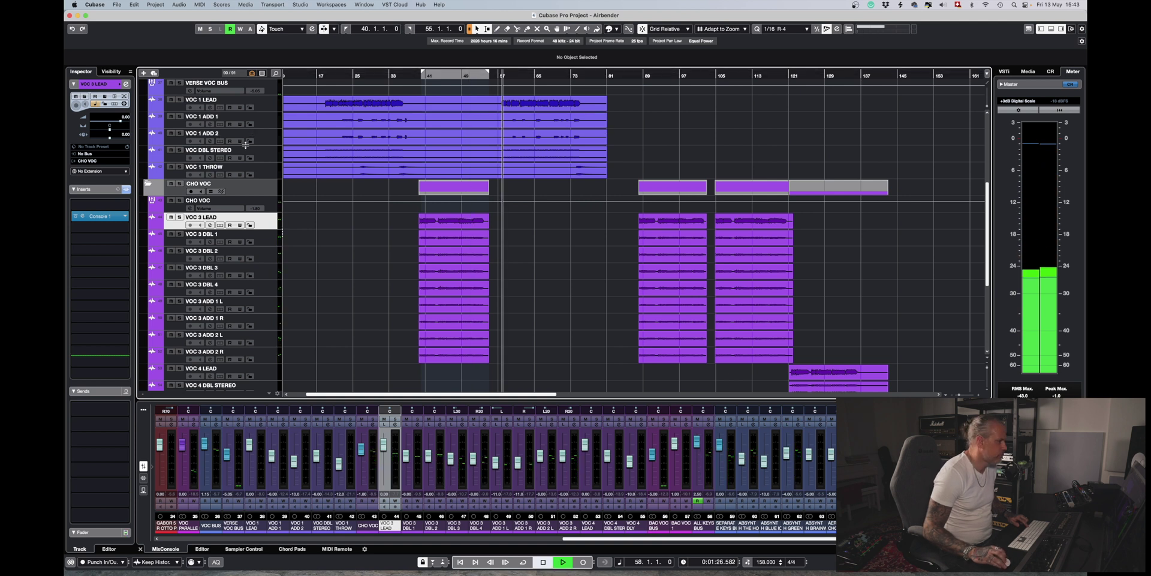
{"action": "scroll", "coordinate": [240, 135], "scroll_direction": "up", "scroll_amount": 3}
{"action": "left_click", "coordinate": [271, 130]}
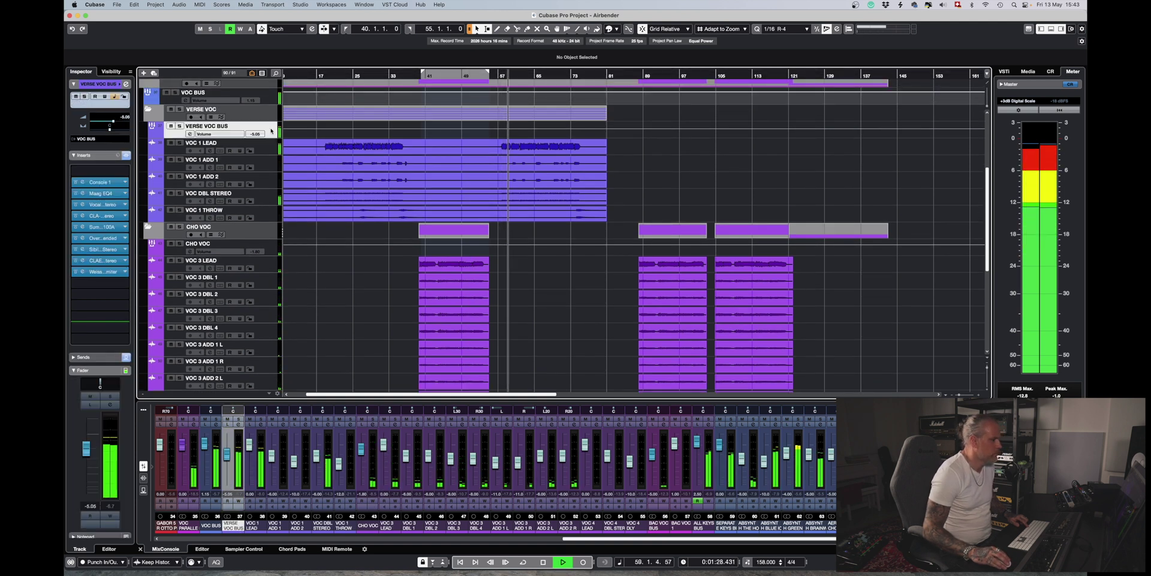
{"action": "left_click", "coordinate": [180, 127]}
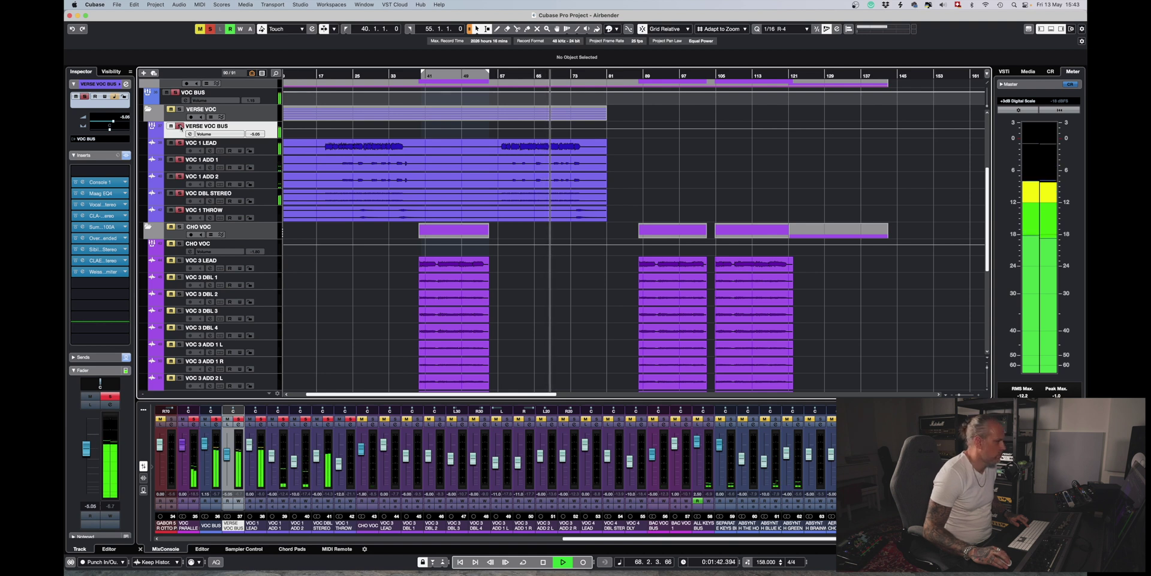
{"action": "left_click", "coordinate": [180, 127]}
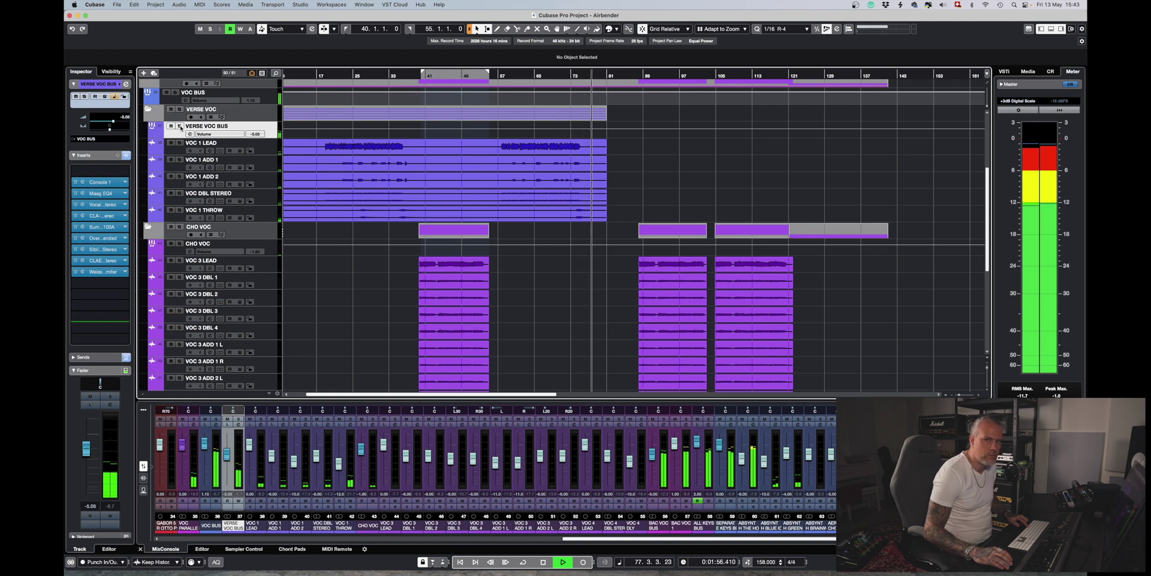
{"action": "key", "text": "space"}
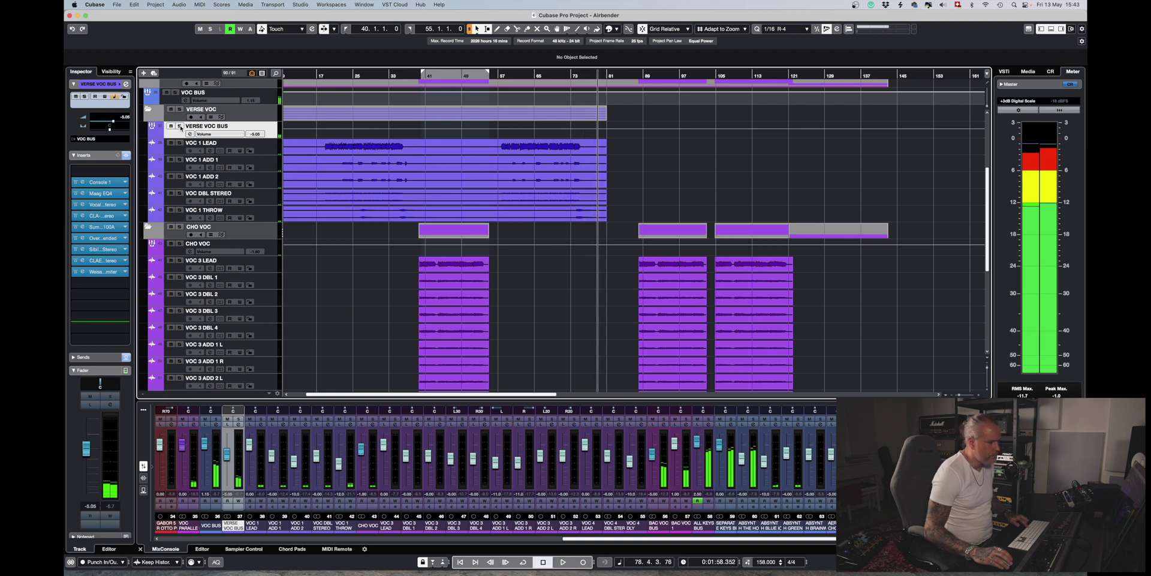